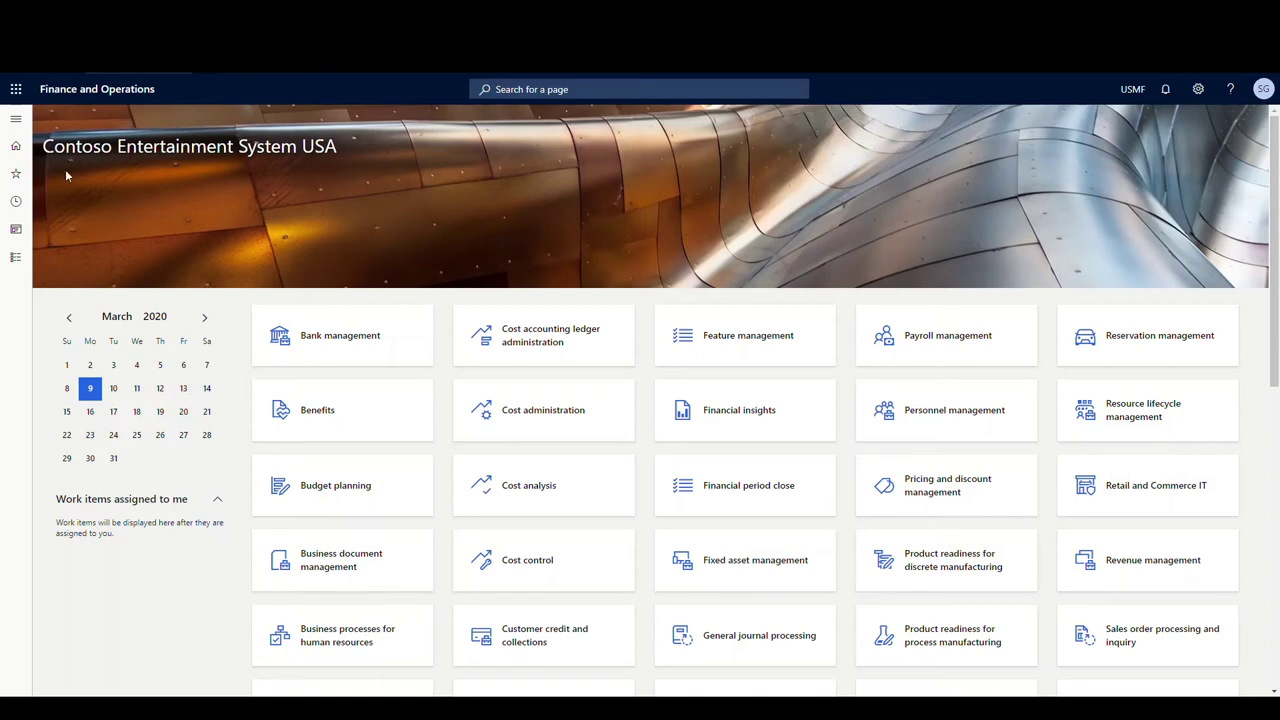
# - Open the warehouse management Locations list and filter it by location QMS
pyautogui.click(17, 121)
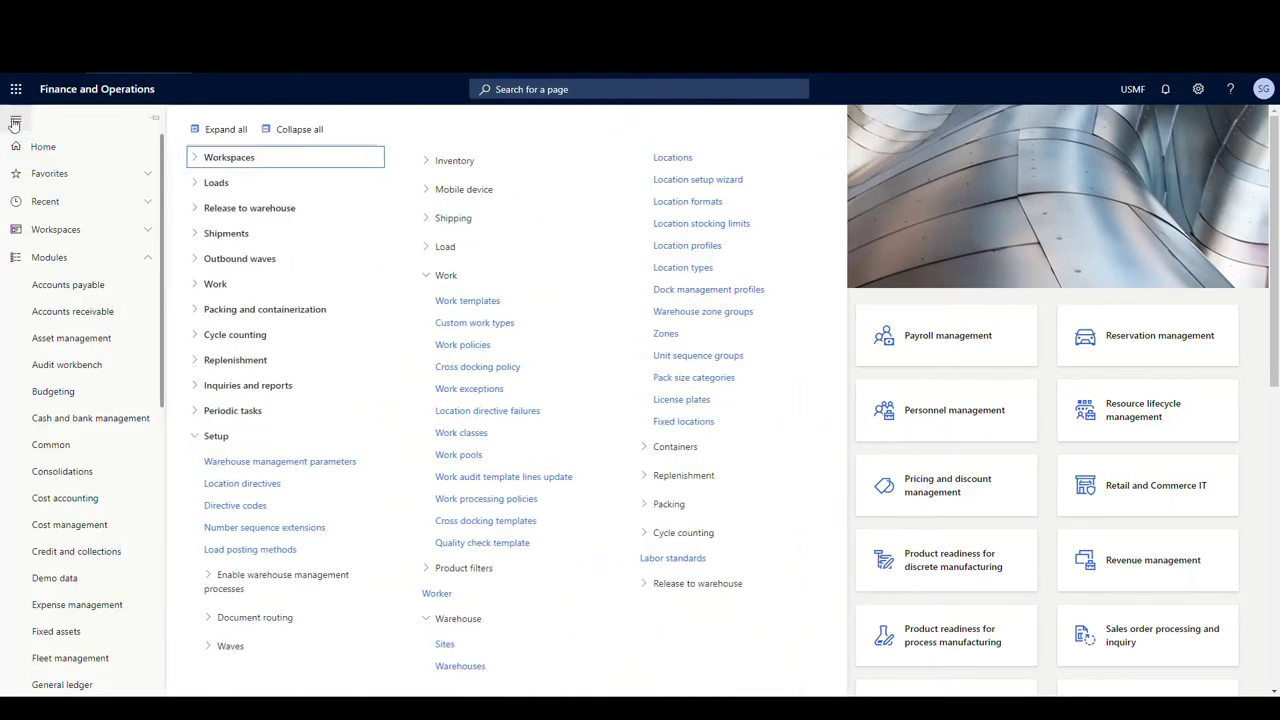
pyautogui.scroll(-10, 106, 286)
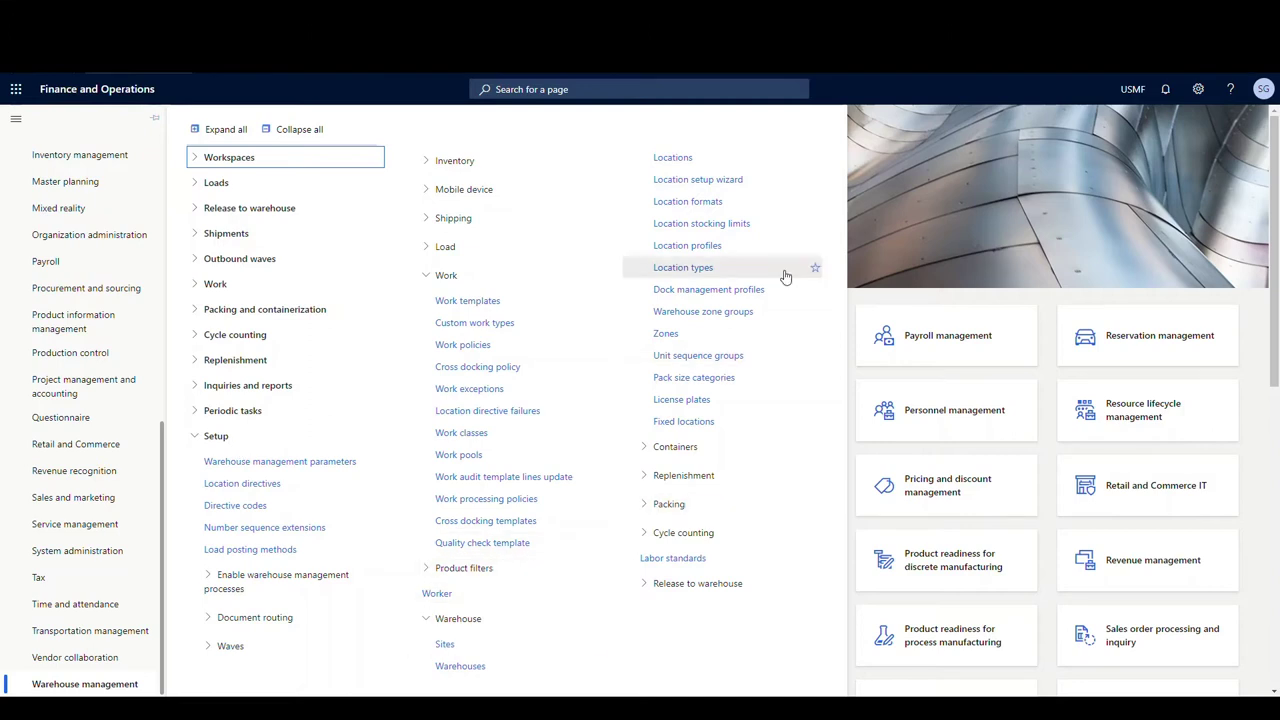
pyautogui.click(696, 161)
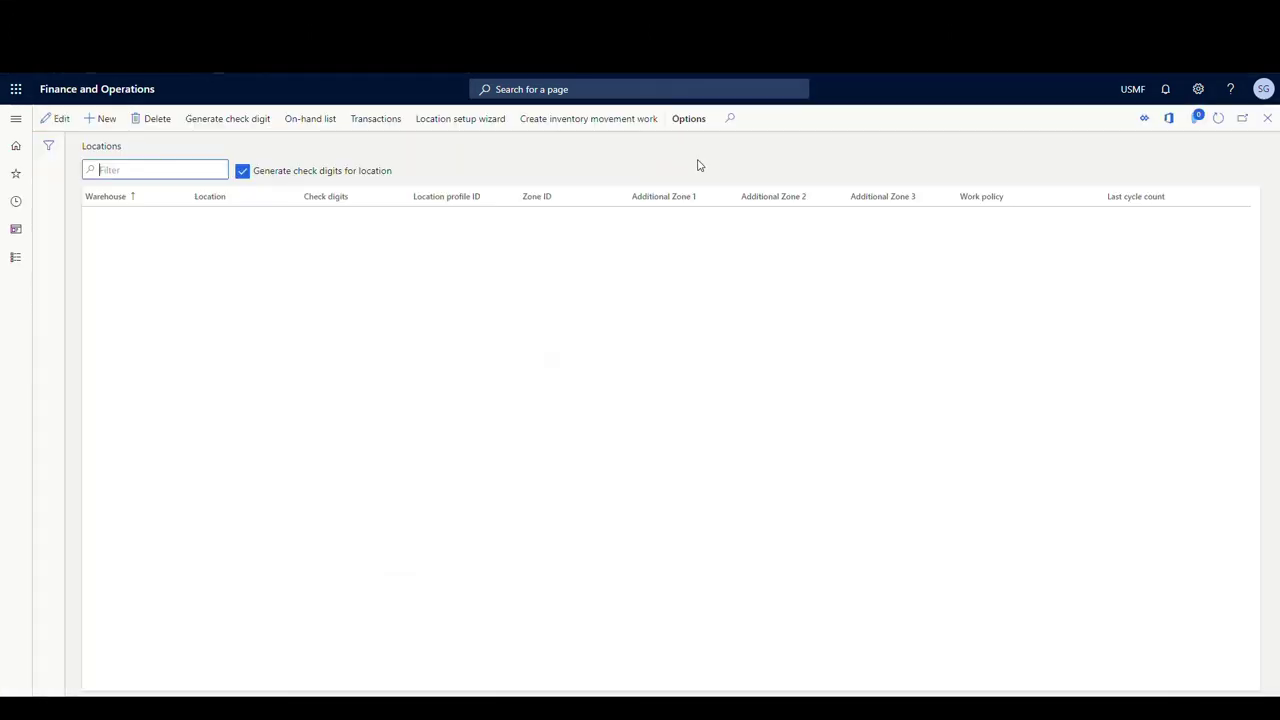
pyautogui.click(141, 171)
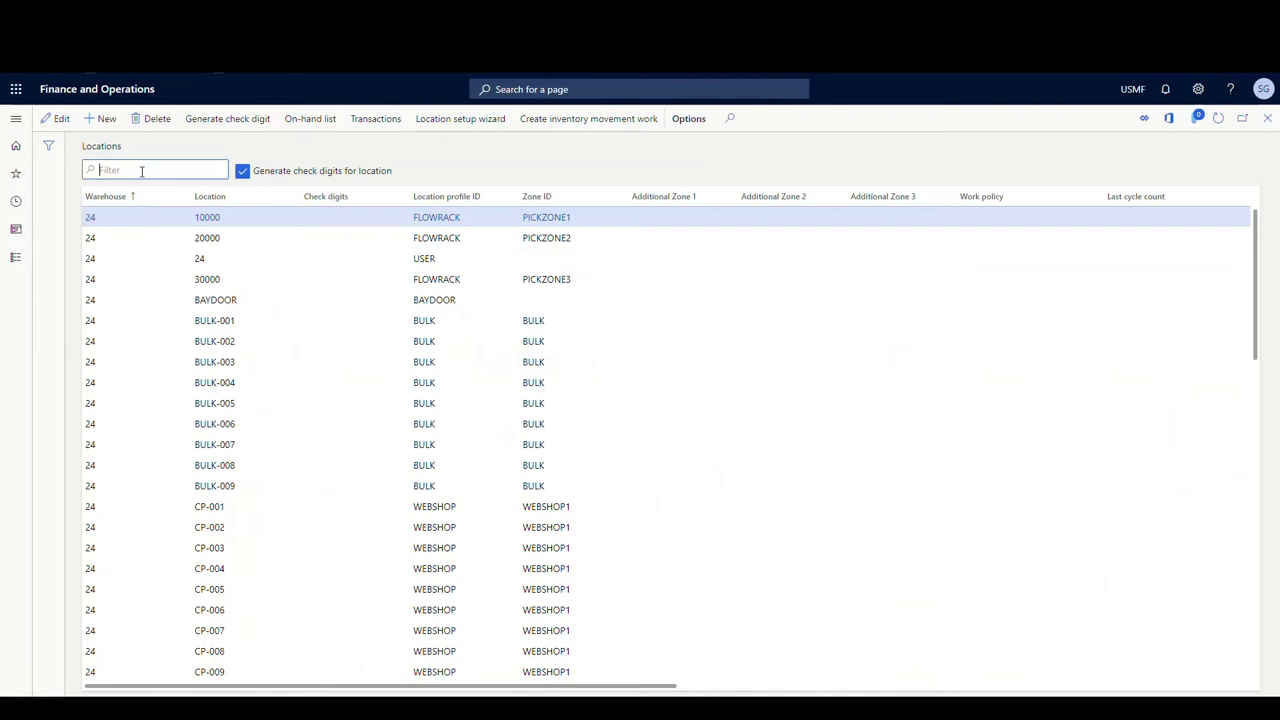
pyautogui.write('QMS')
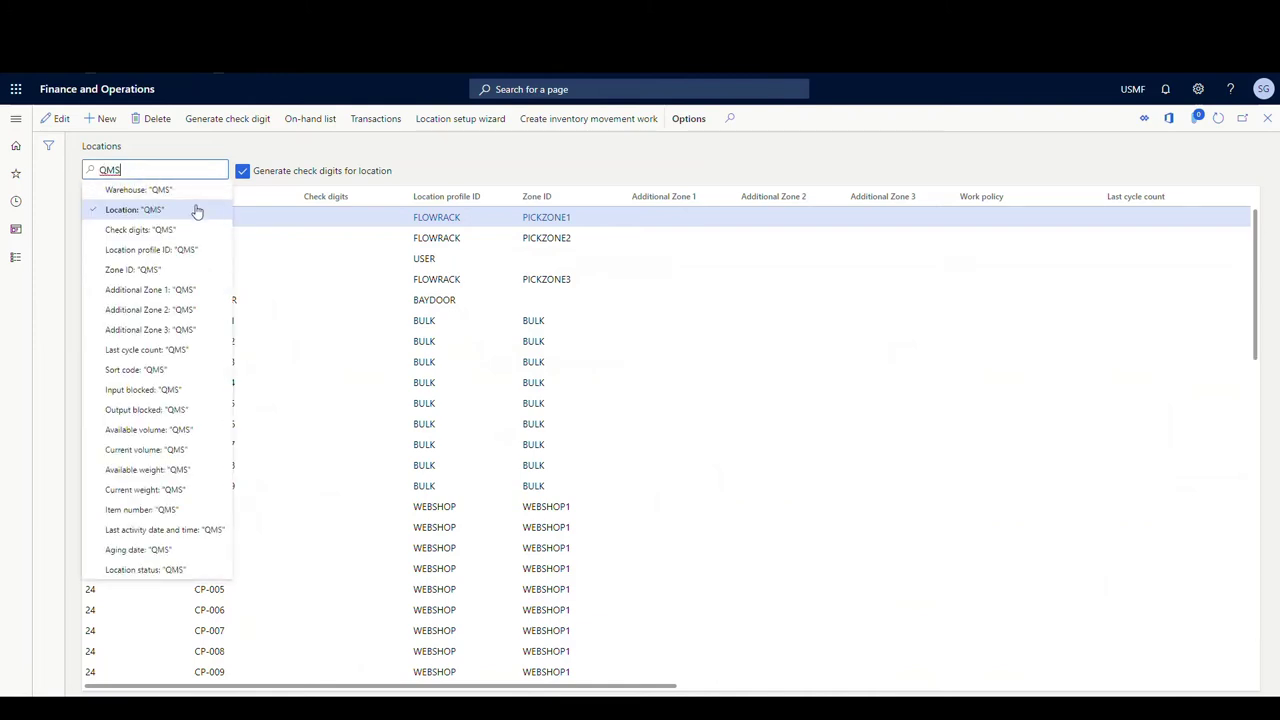
pyautogui.click(134, 210)
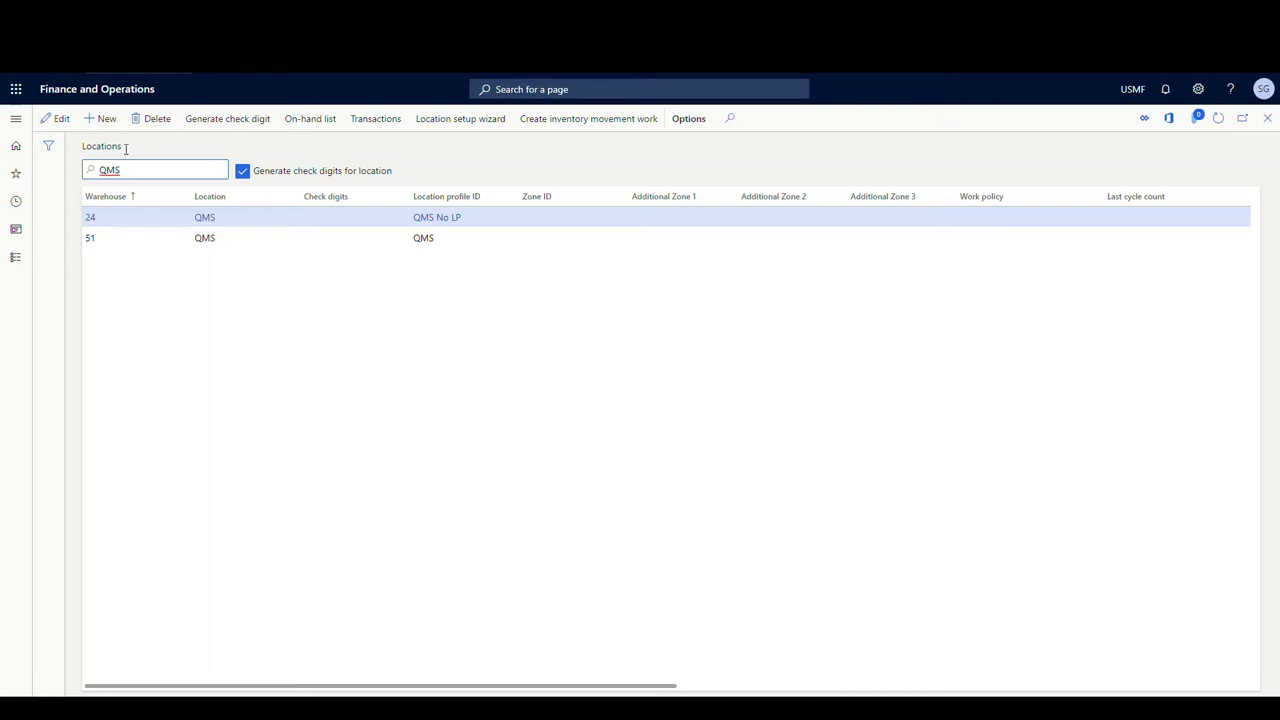
# - Open the warehouse work classes and view the QualChck work class
pyautogui.click(15, 119)
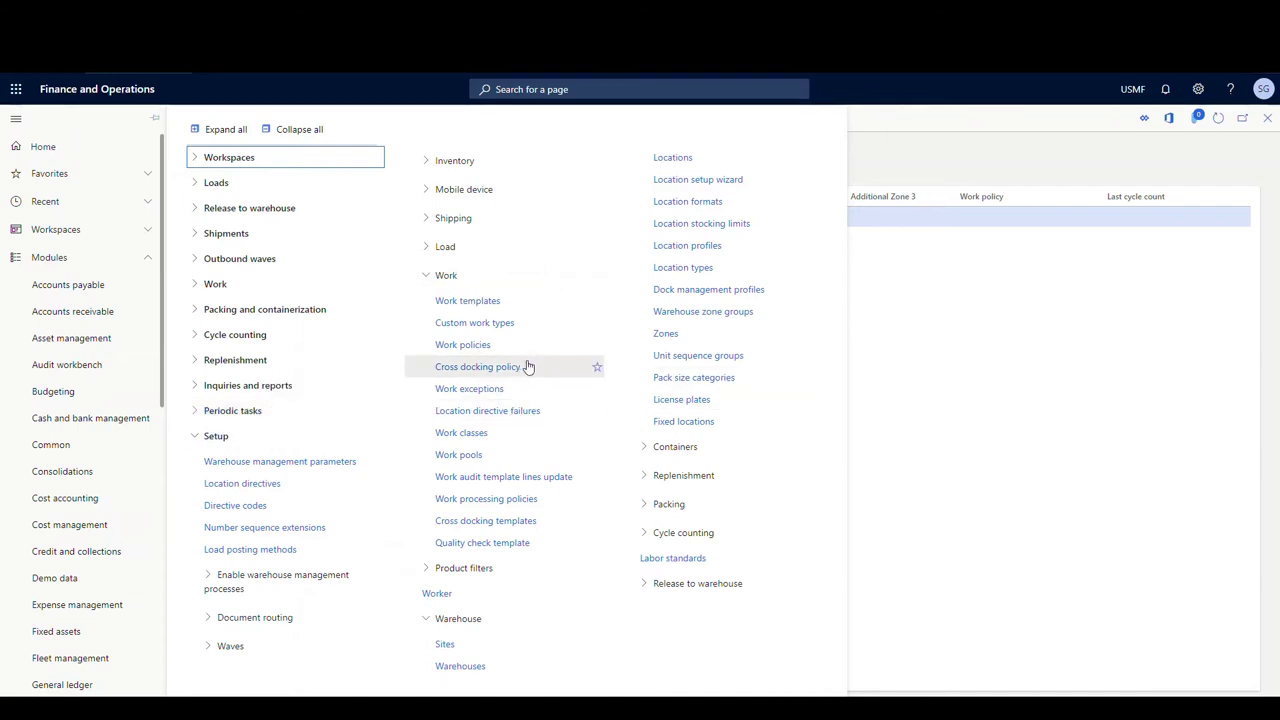
pyautogui.click(478, 436)
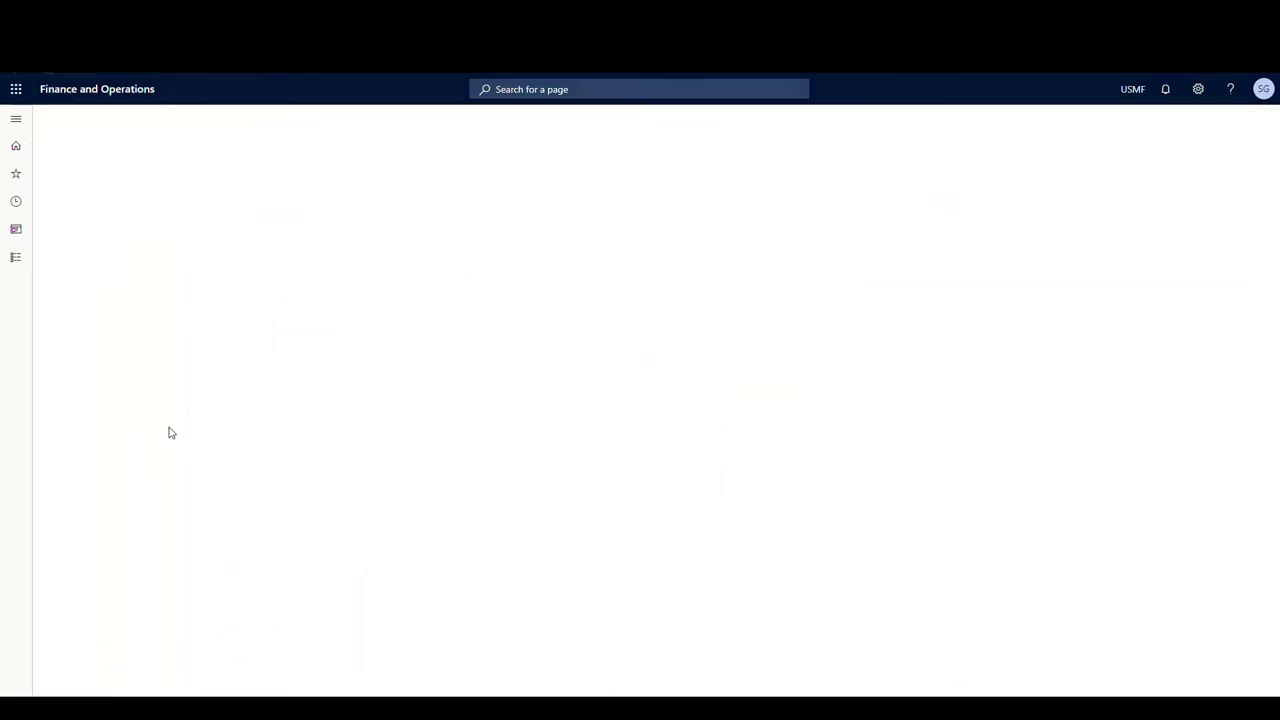
pyautogui.scroll(-3, 170, 427)
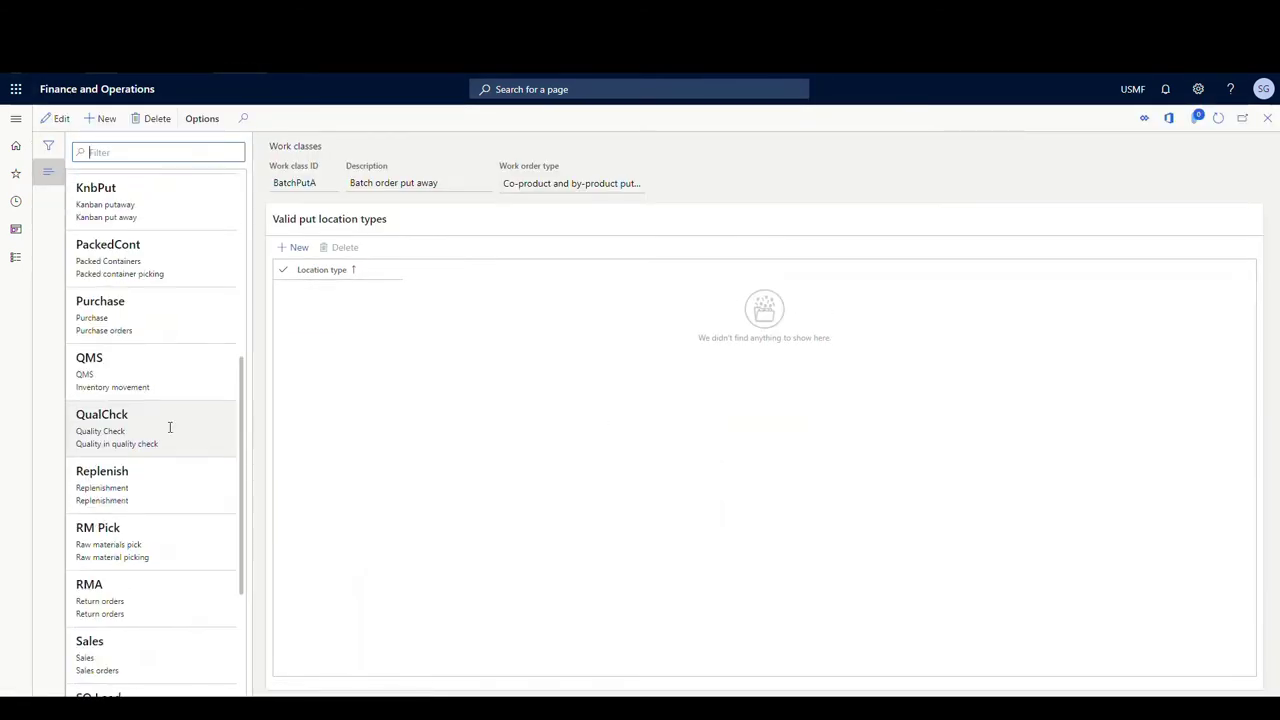
pyautogui.click(170, 427)
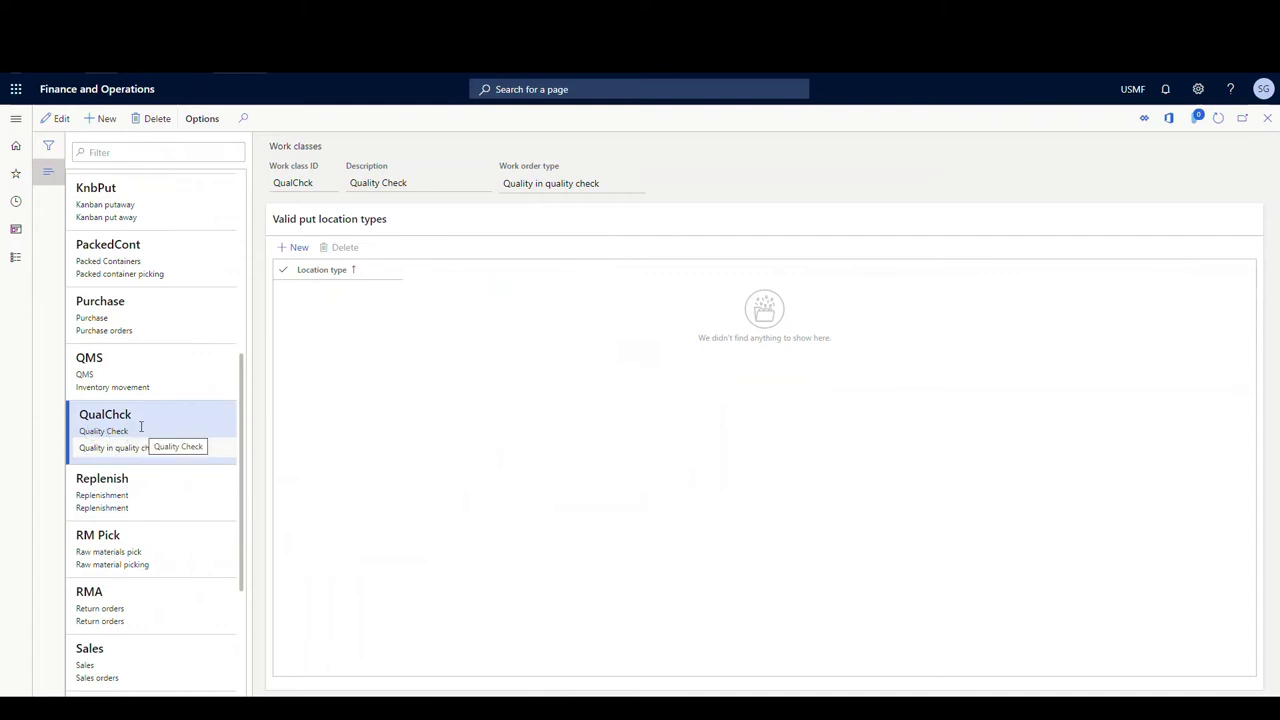
# - Open the quality check templates for editing and view the acceptance policy options of the Quality Check template
pyautogui.click(16, 122)
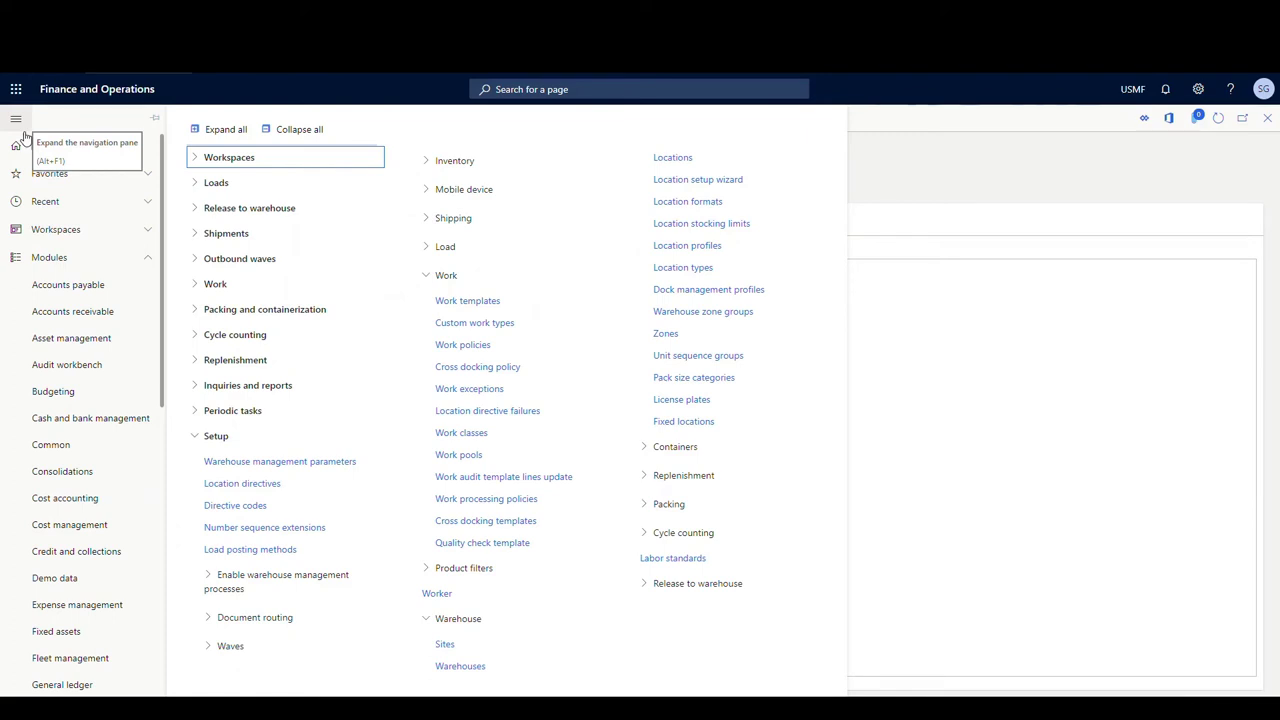
pyautogui.click(509, 550)
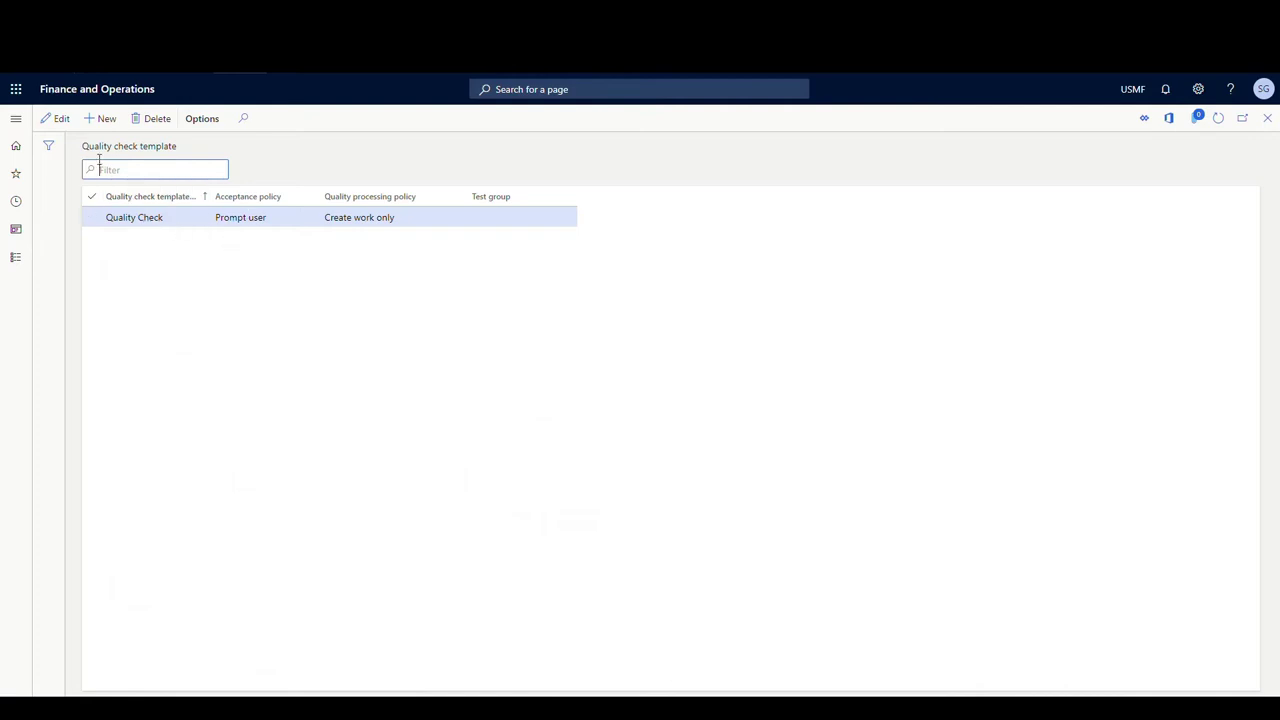
pyautogui.click(54, 120)
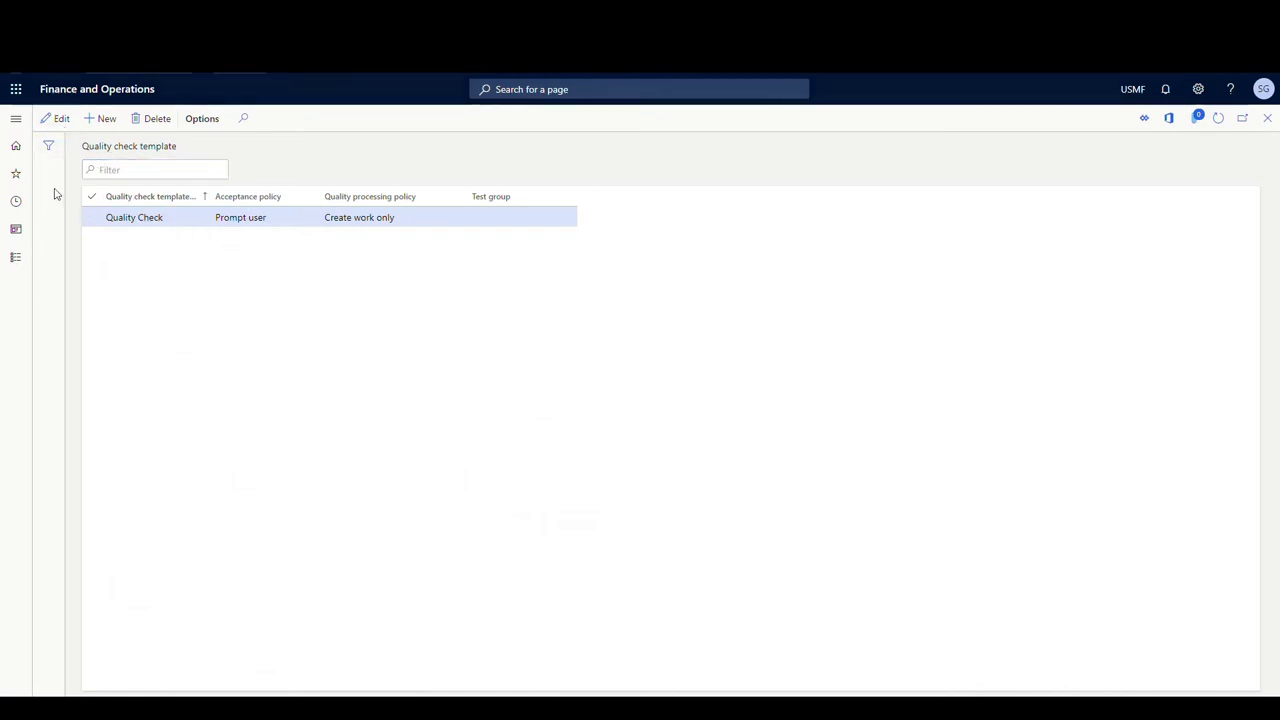
pyautogui.click(313, 218)
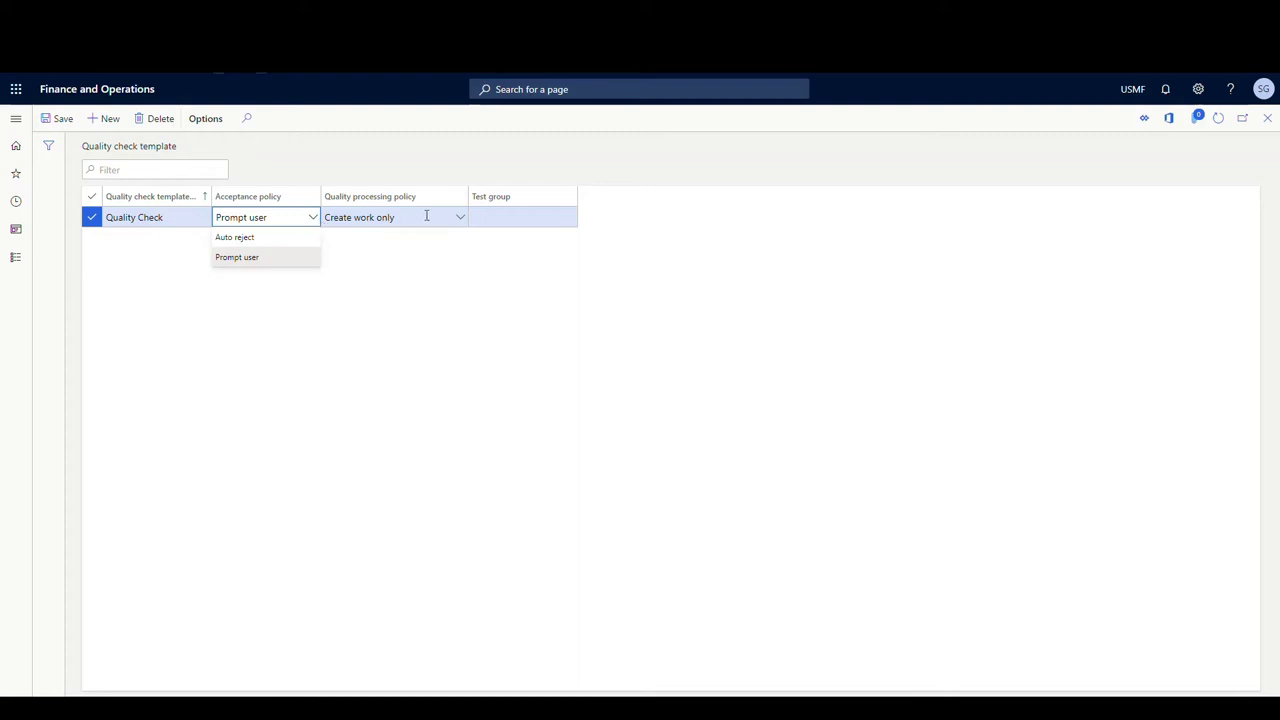
# - Set the Quality Check template's quality processing policy to Create quality order and view the available test groups
pyautogui.click(460, 218)
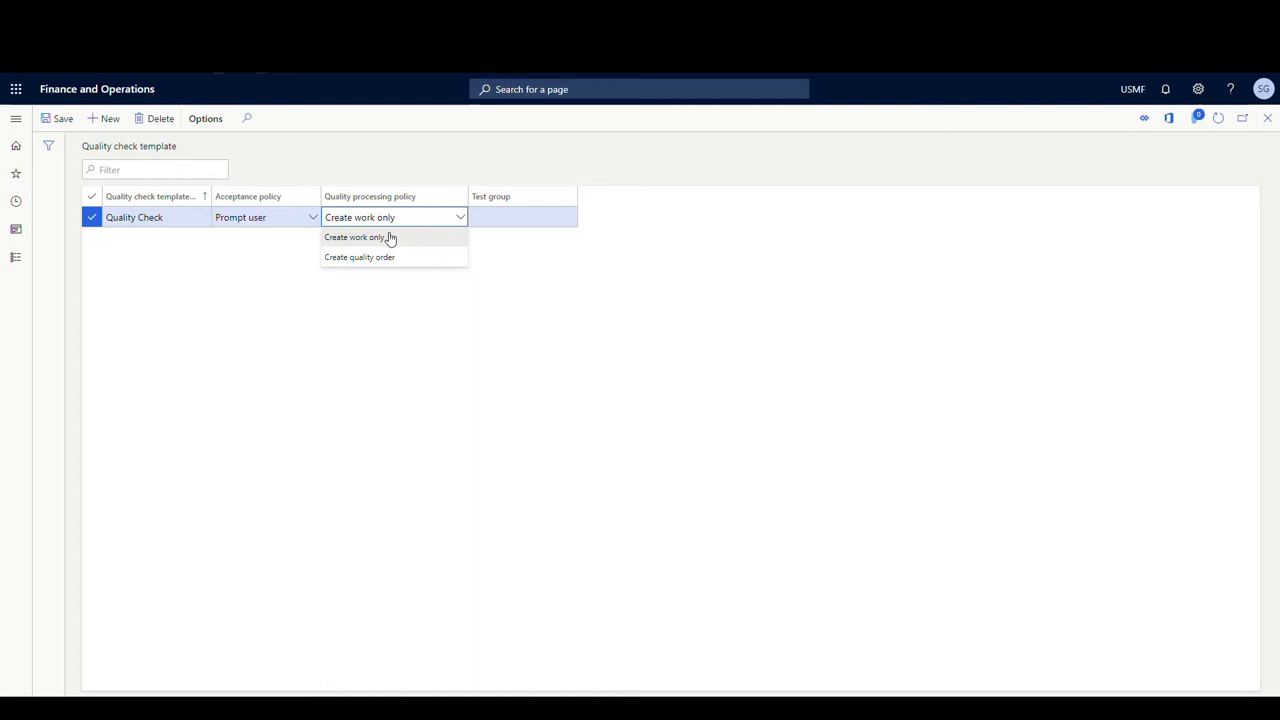
pyautogui.click(423, 266)
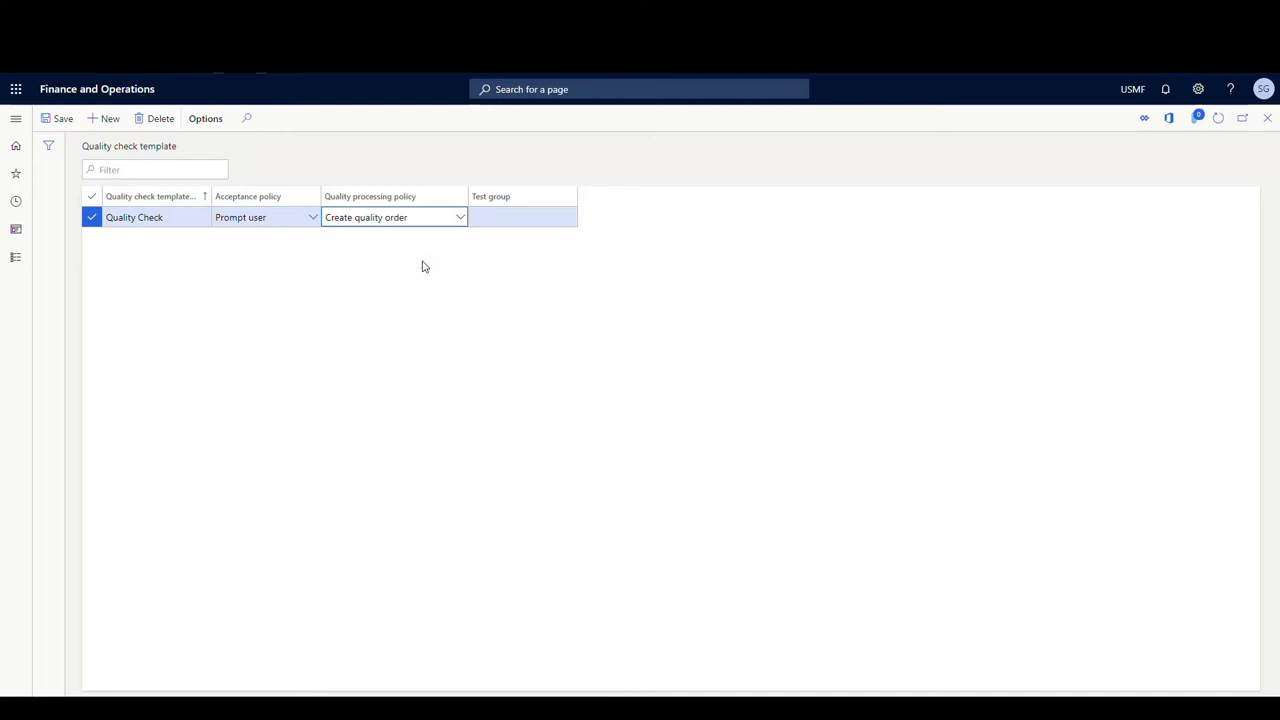
pyautogui.click(571, 221)
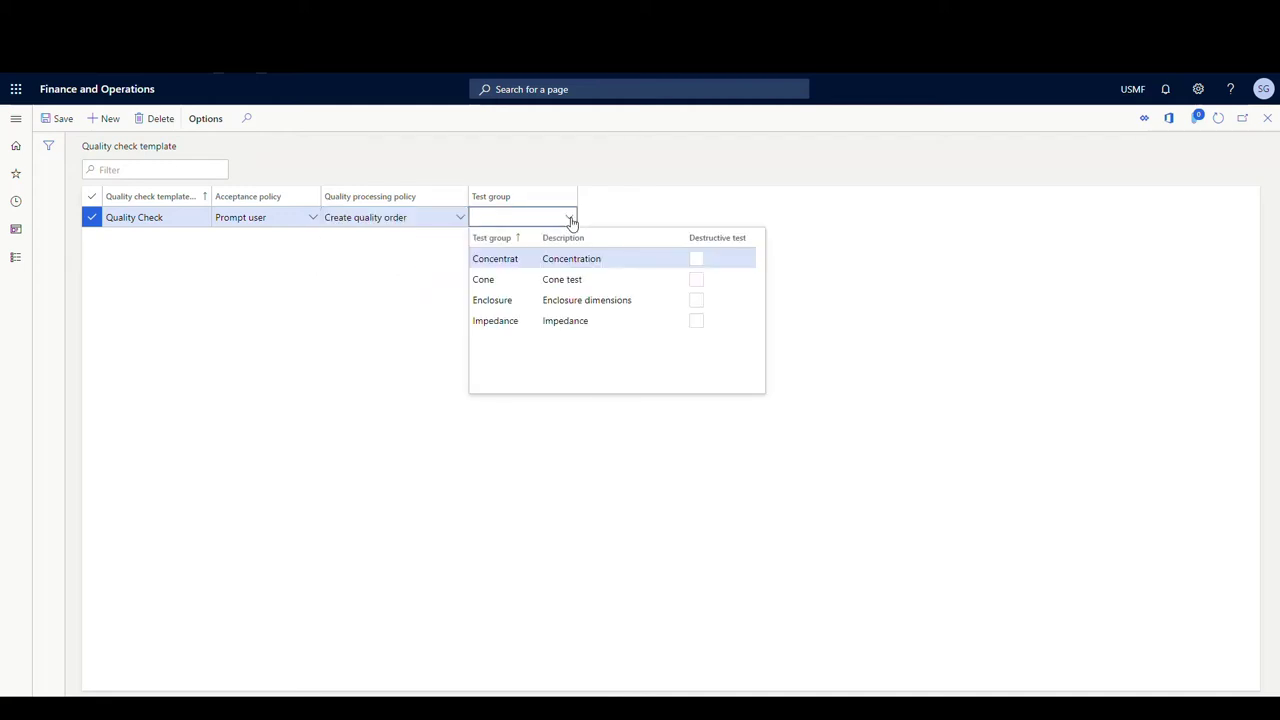
pyautogui.click(571, 221)
# - Set the Quality Check template's quality processing policy back to Create work only and save the template
pyautogui.click(457, 218)
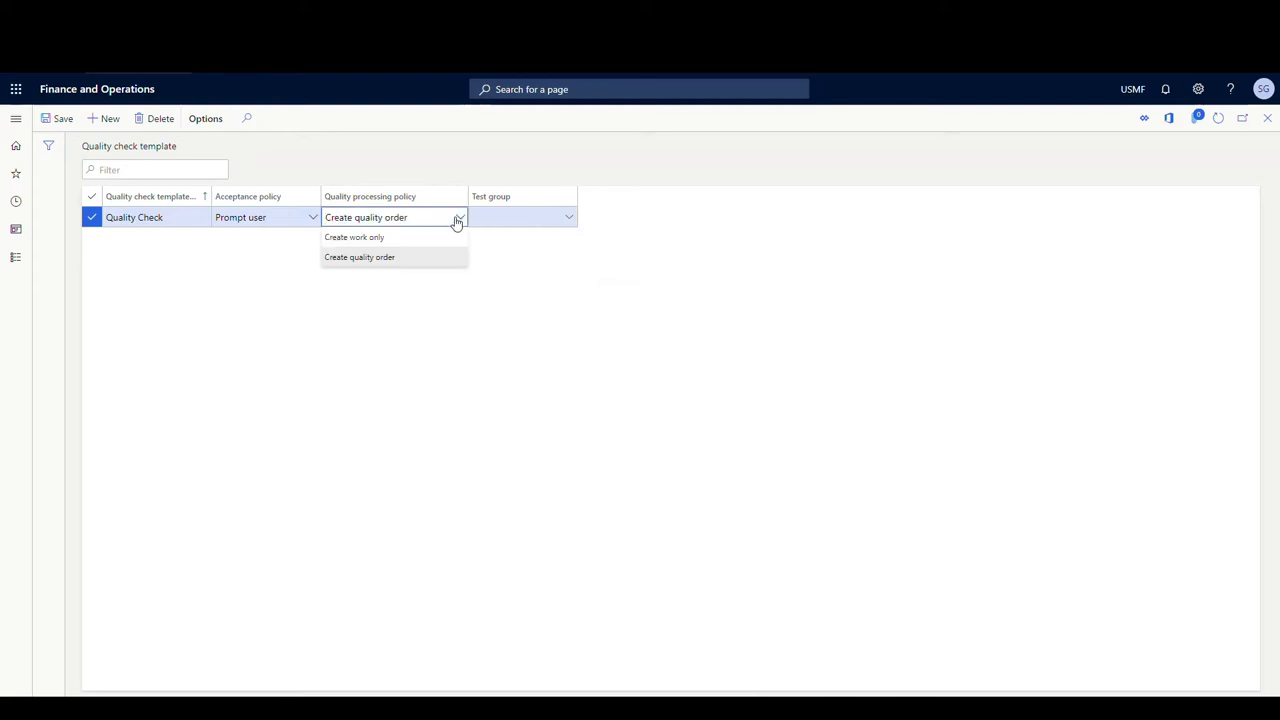
pyautogui.click(424, 239)
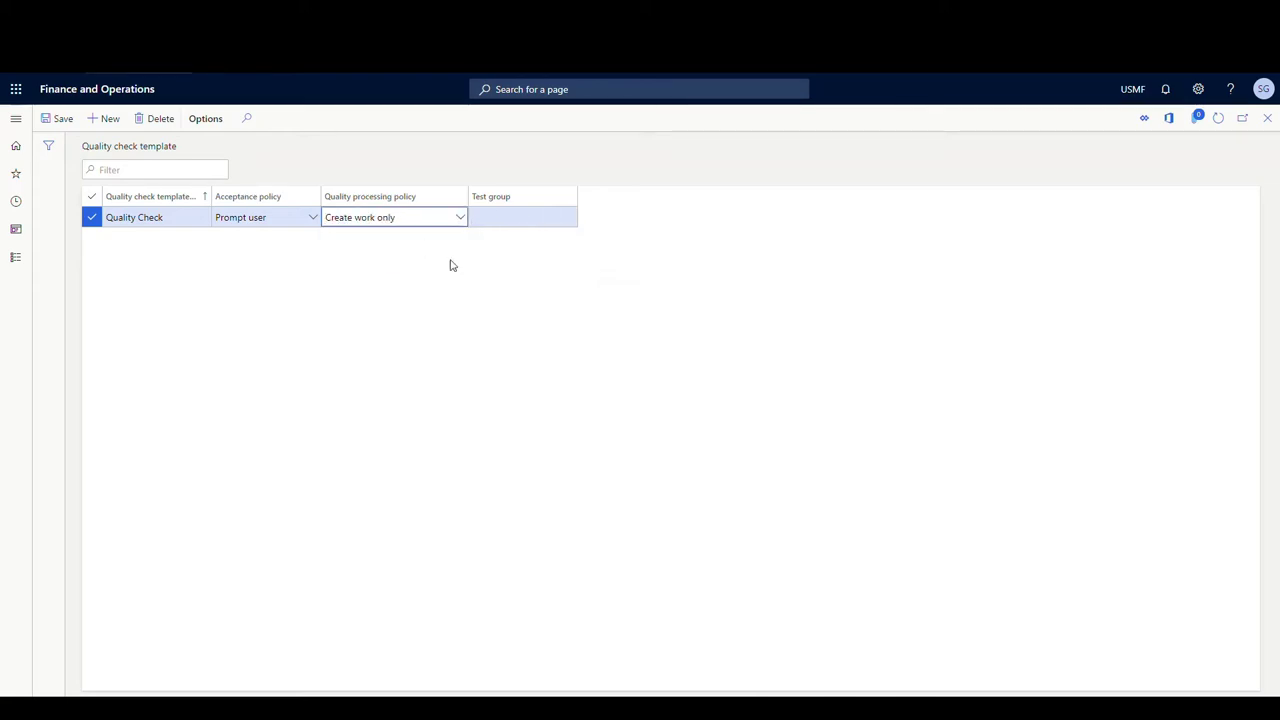
pyautogui.click(56, 122)
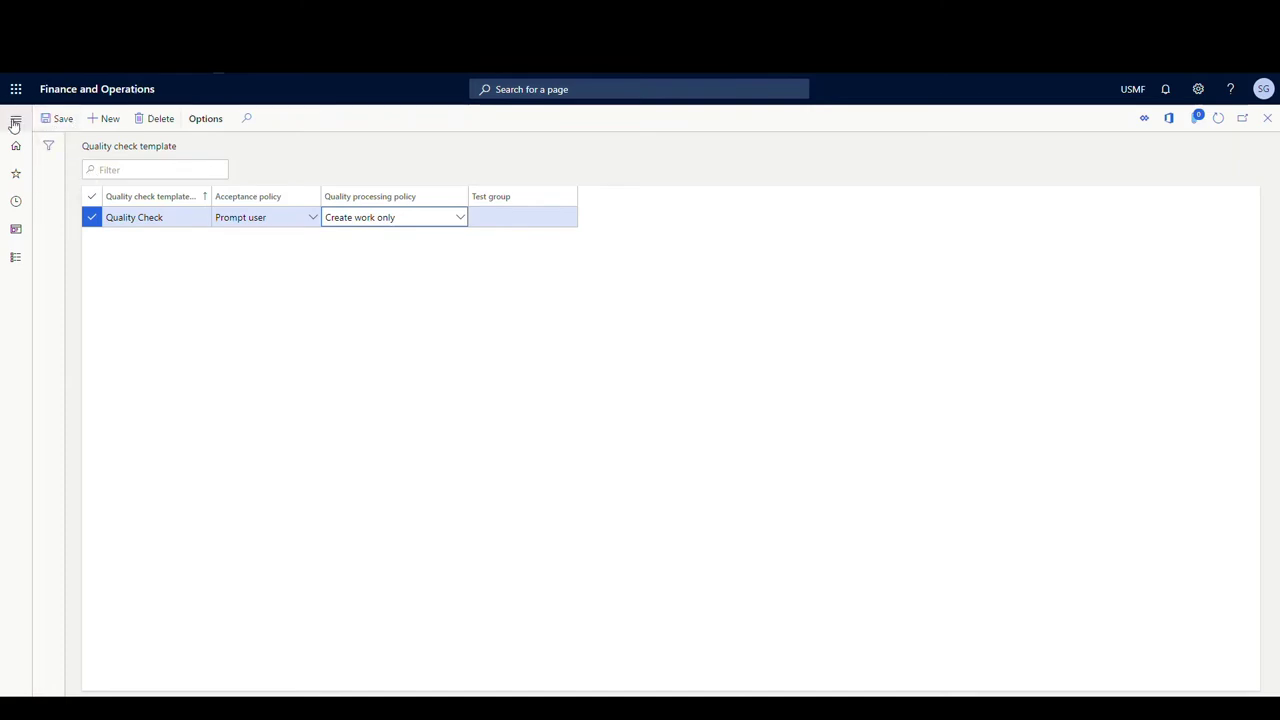
# - Open the work templates and show those for the work order type Quality in quality check
pyautogui.click(15, 119)
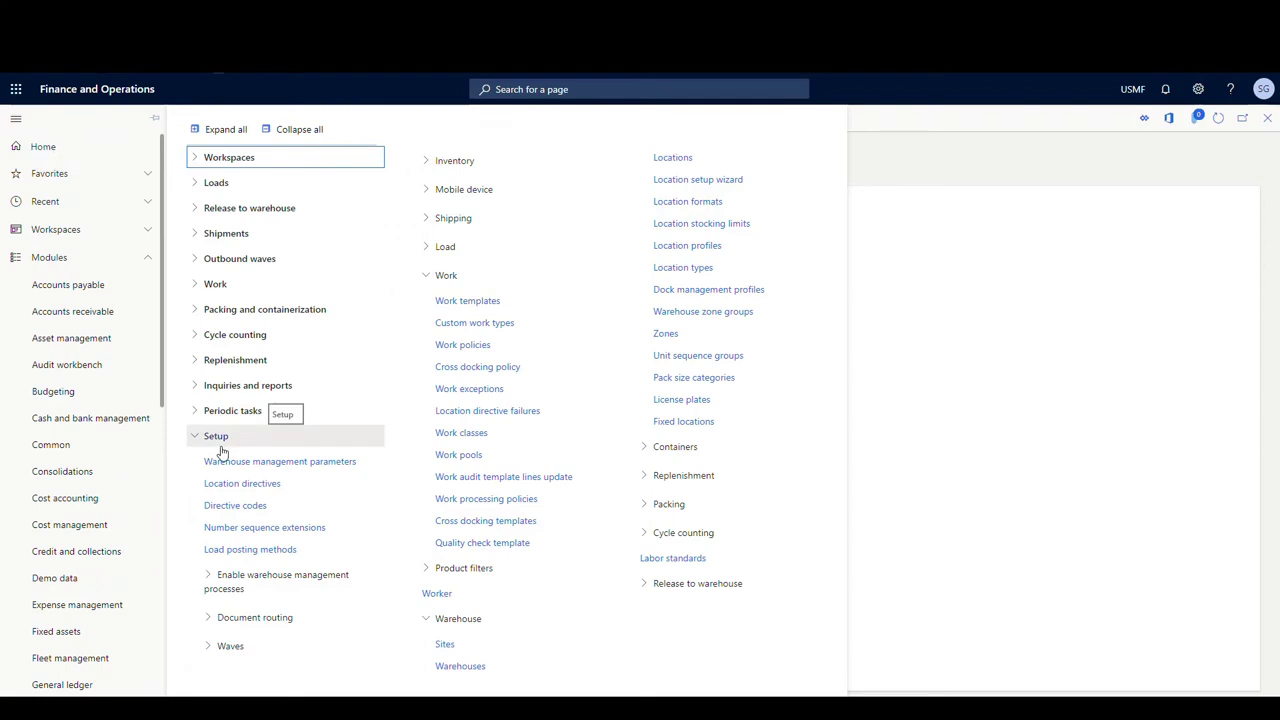
pyautogui.click(470, 301)
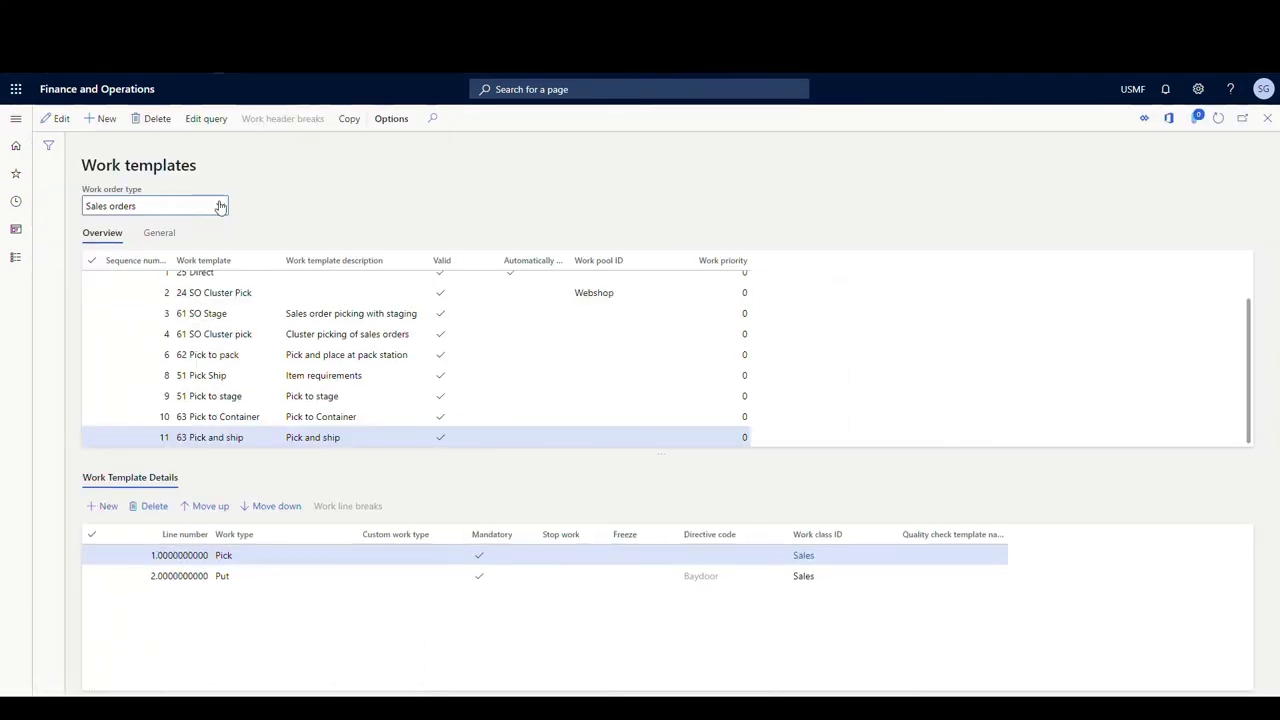
pyautogui.click(221, 207)
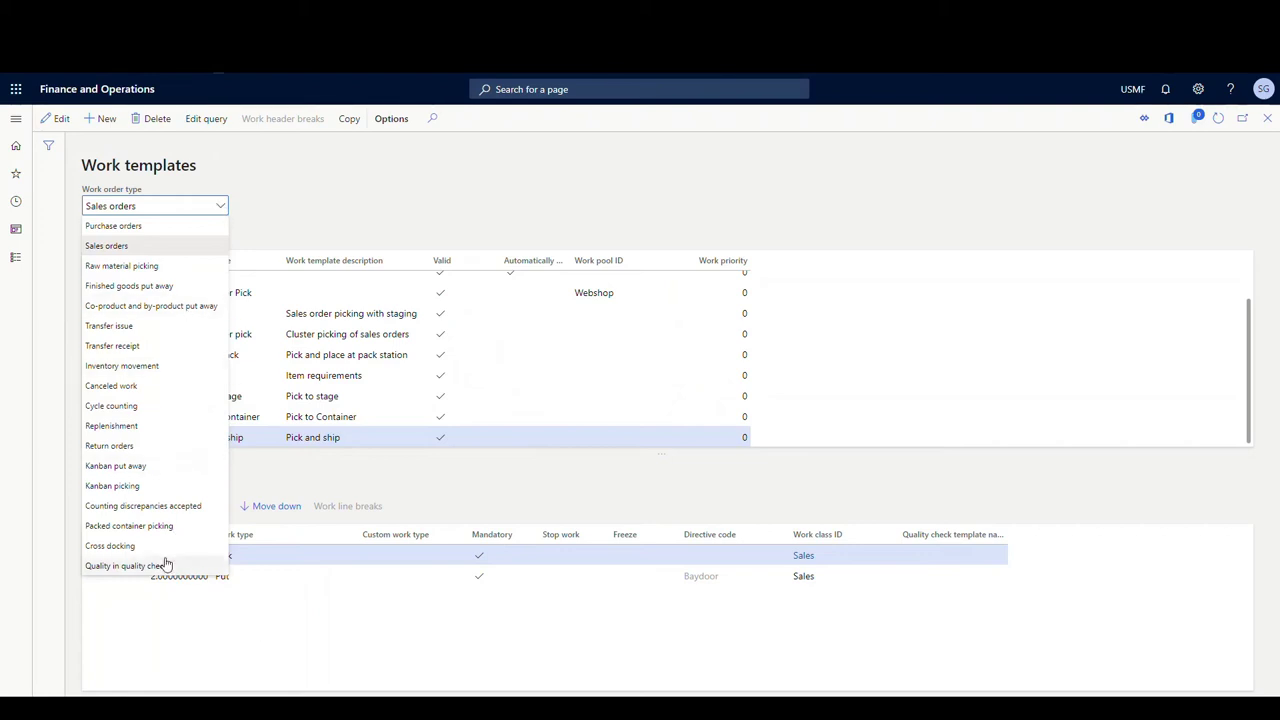
pyautogui.click(127, 566)
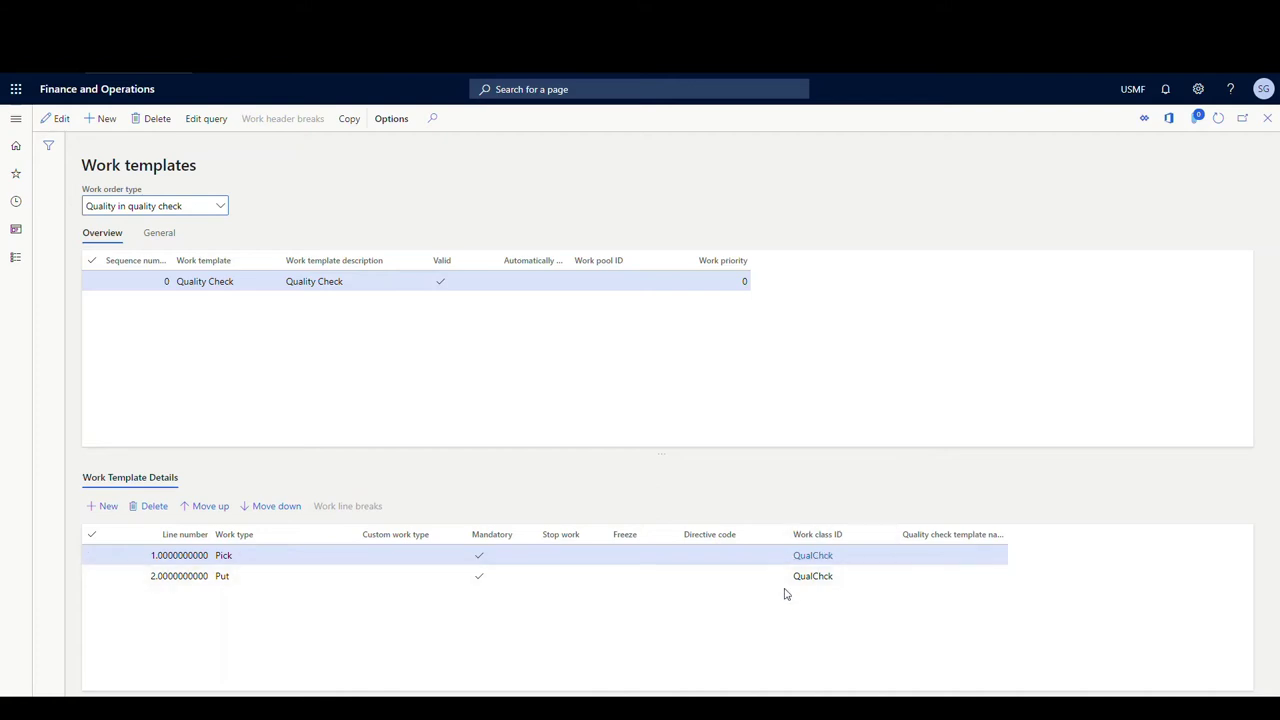
# - Show the work templates for purchase orders and select 24 PO Receipt to view its detail lines
pyautogui.click(221, 207)
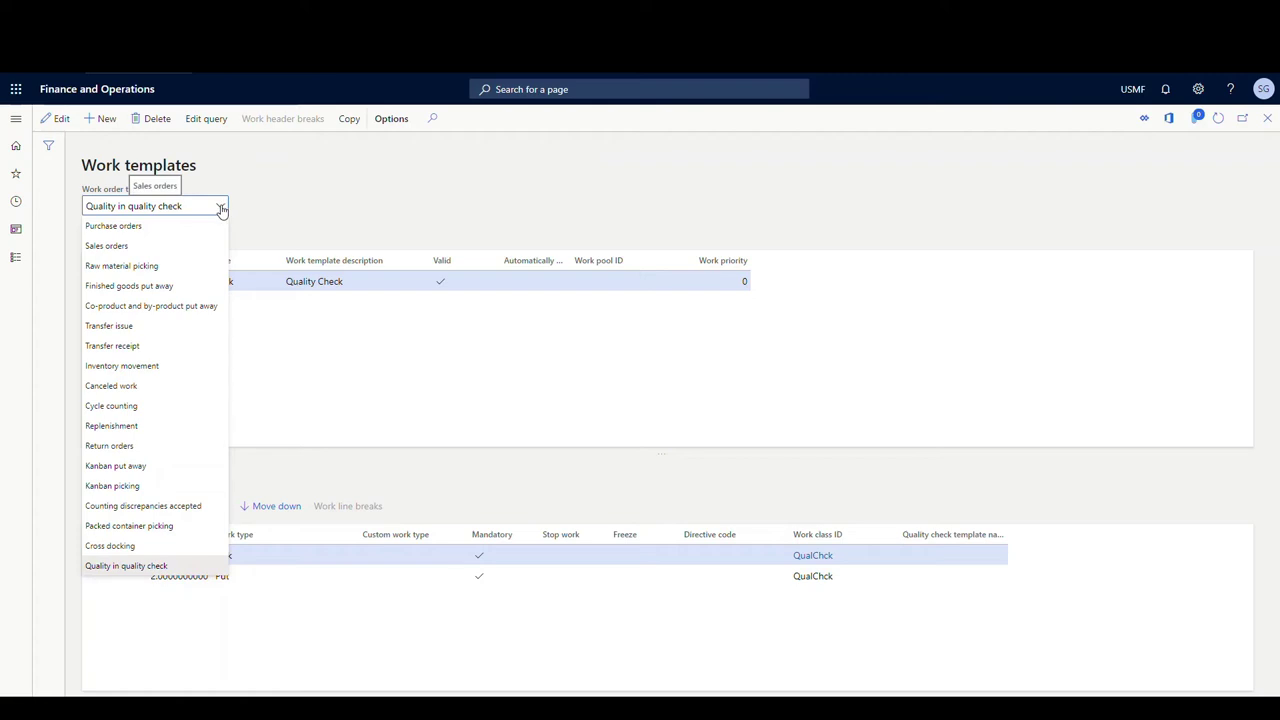
pyautogui.click(168, 226)
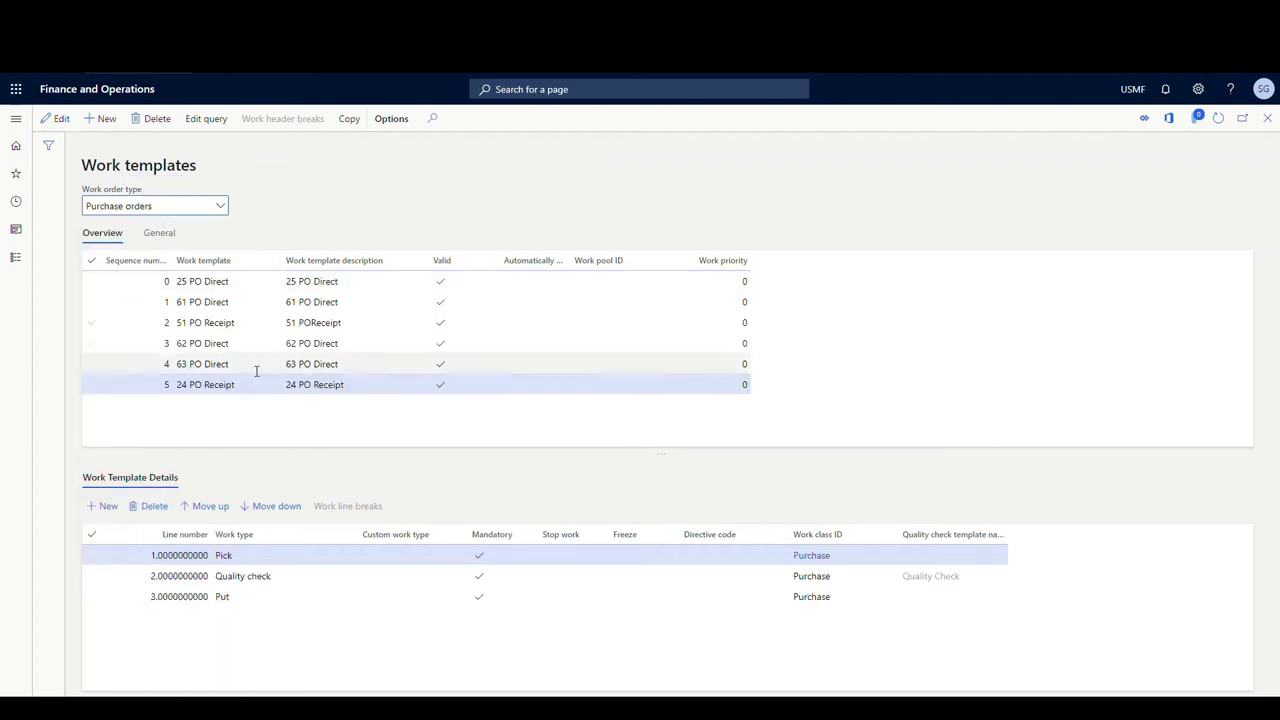
pyautogui.click(230, 385)
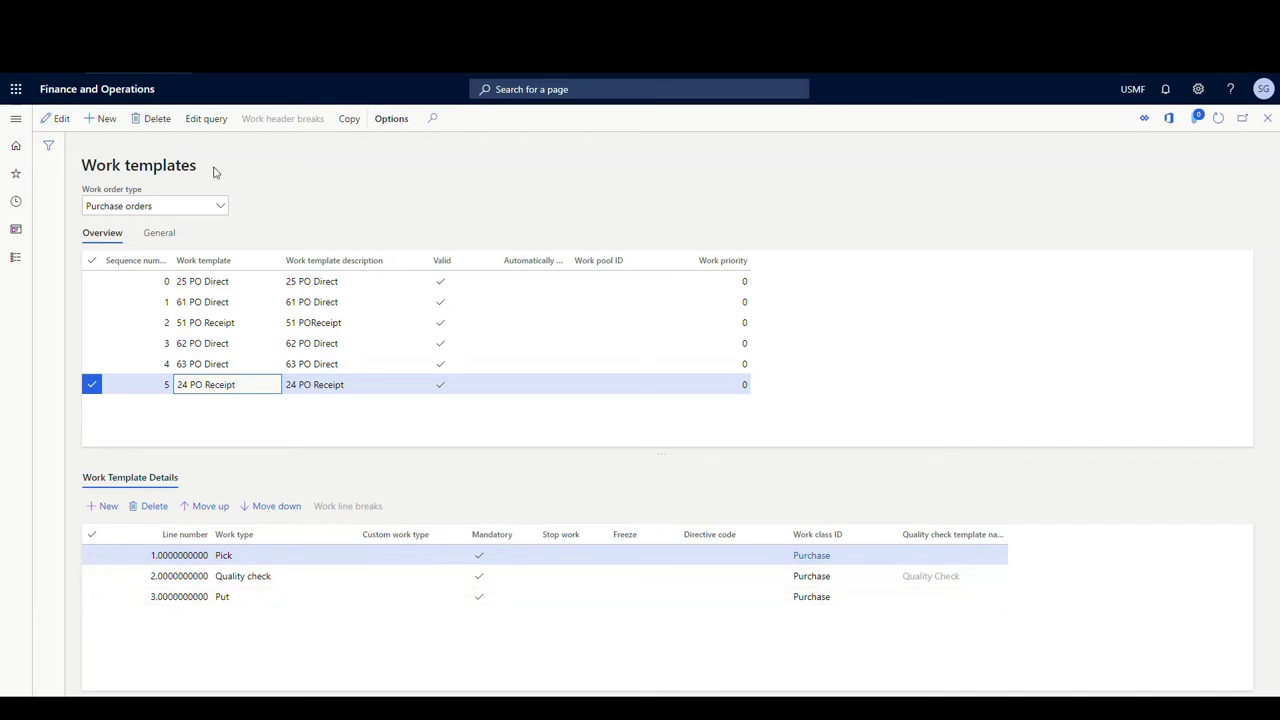
# - Add a Quality check line with work class TransfIn to the Transfer receipt work template 61 TR and save it
pyautogui.click(221, 208)
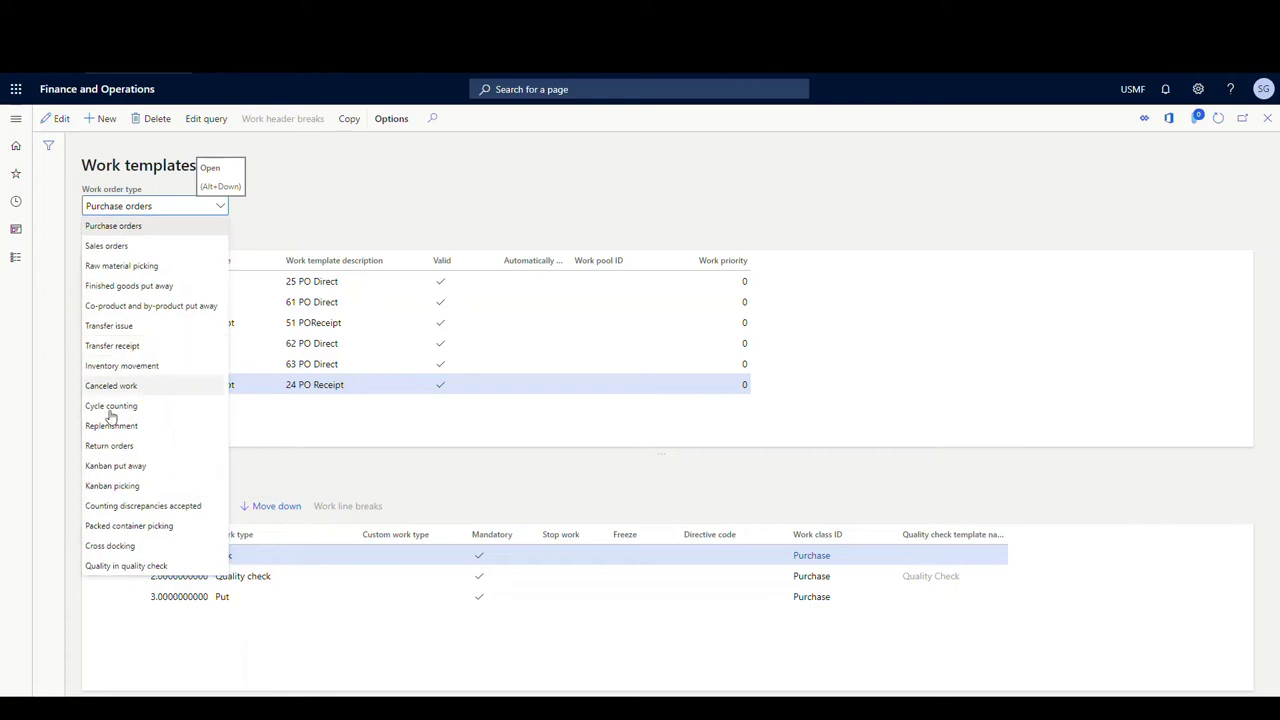
pyautogui.click(126, 348)
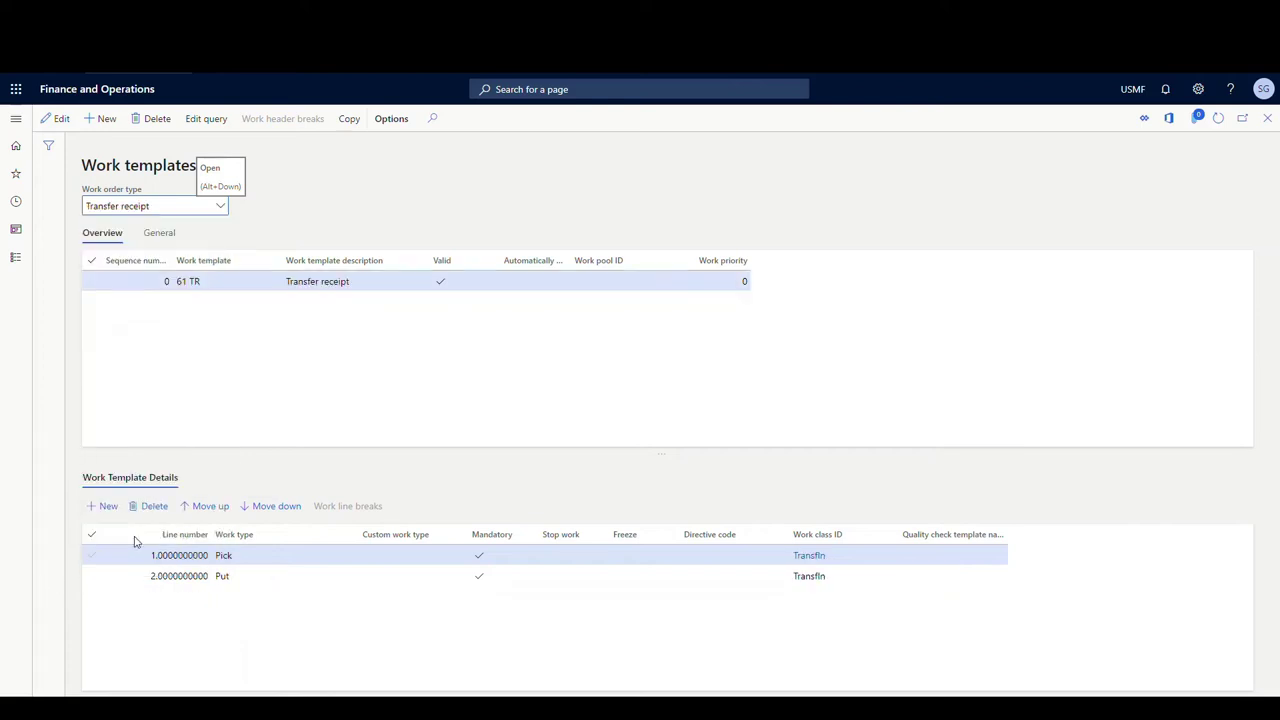
pyautogui.click(106, 507)
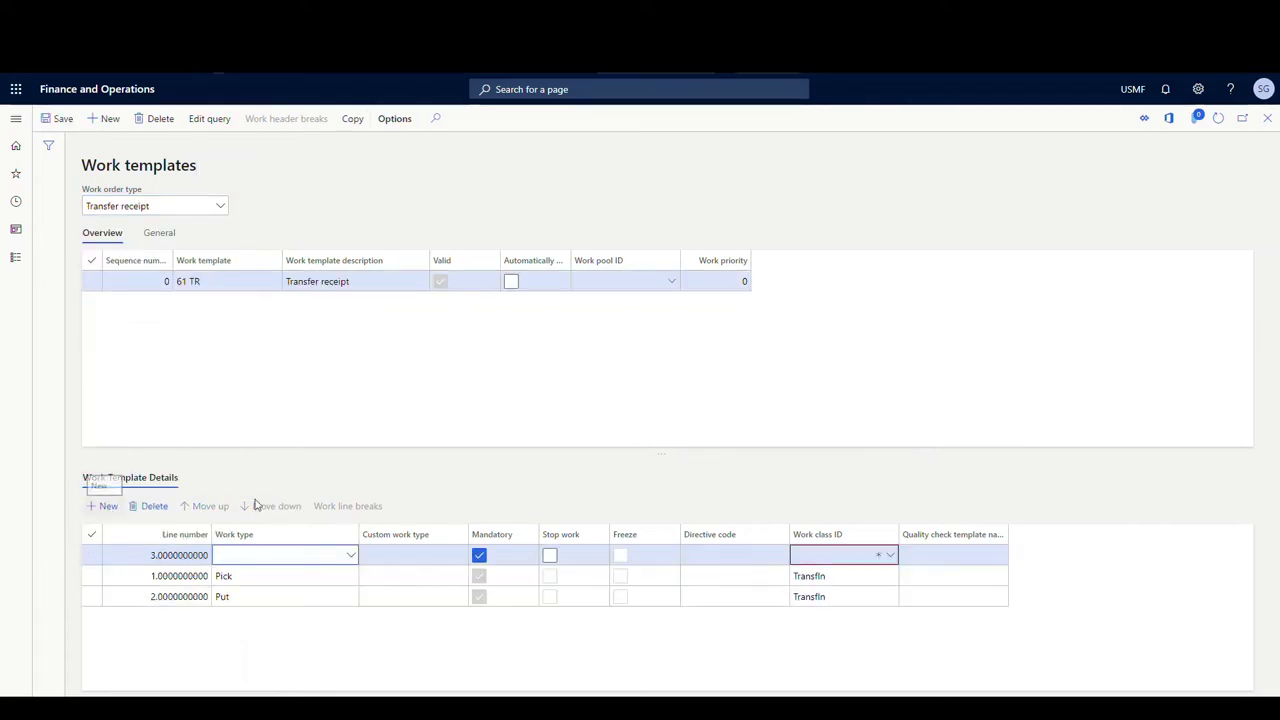
pyautogui.click(352, 556)
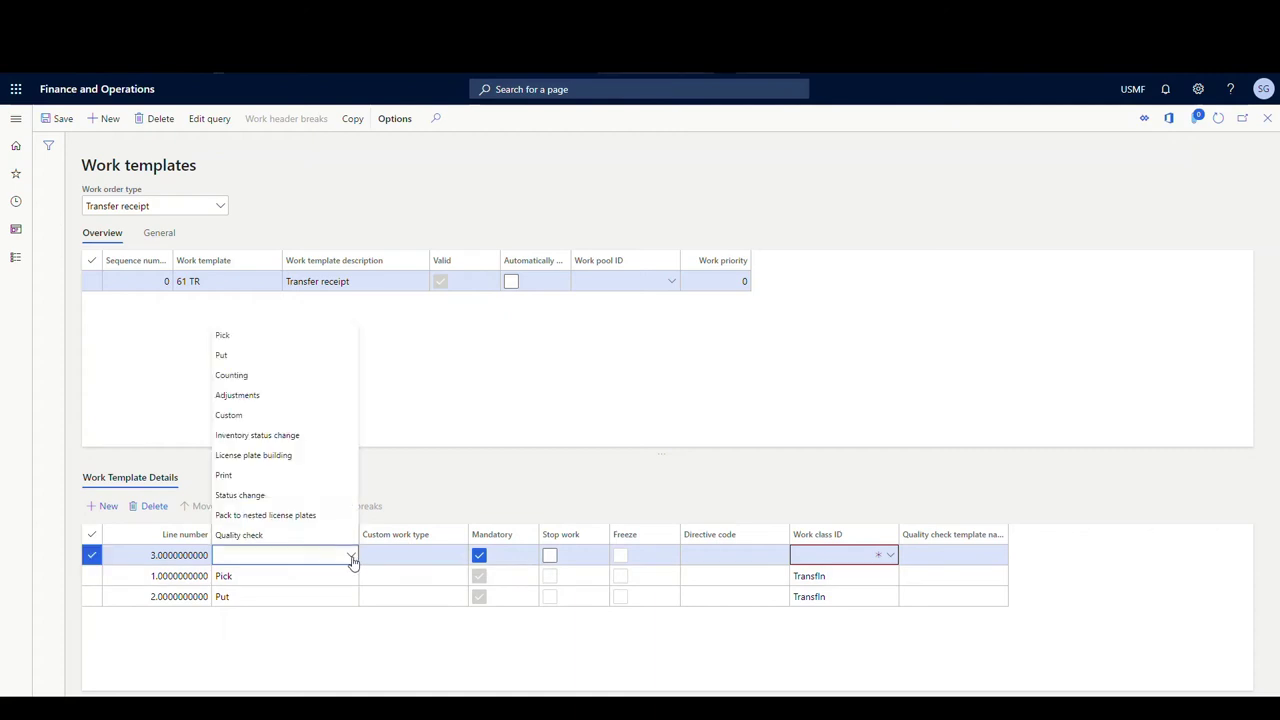
pyautogui.click(243, 534)
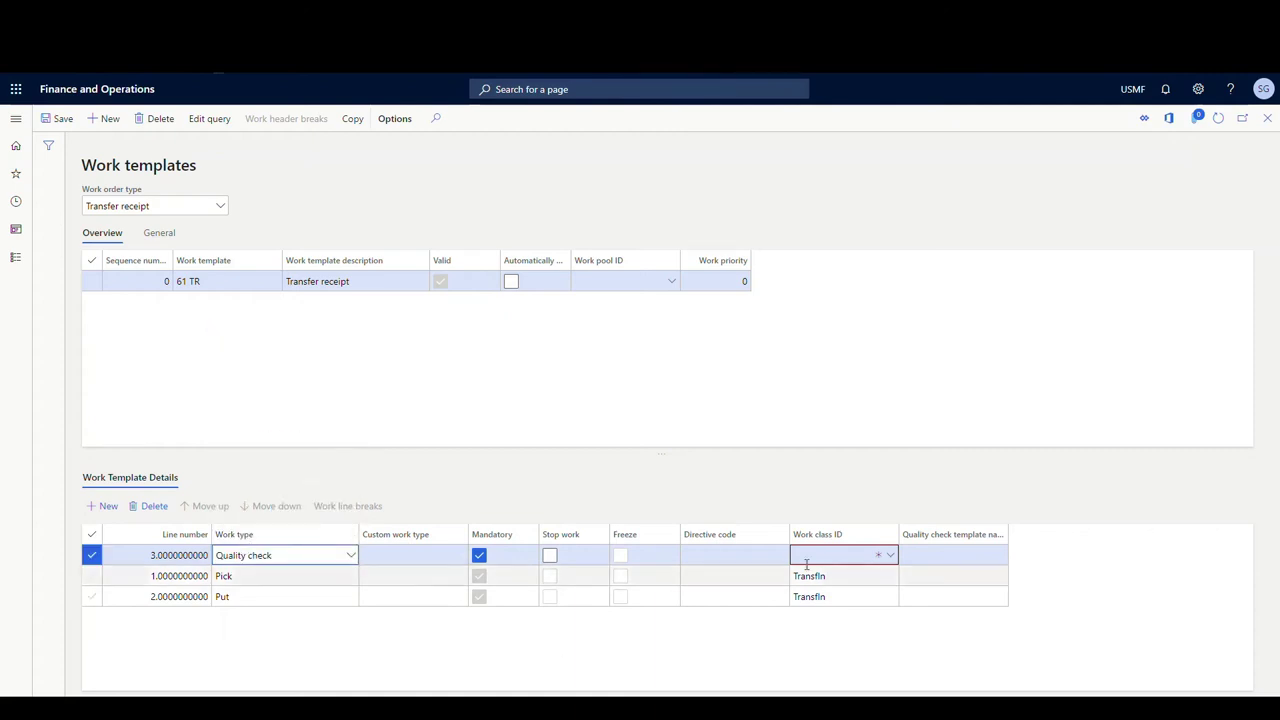
pyautogui.click(890, 556)
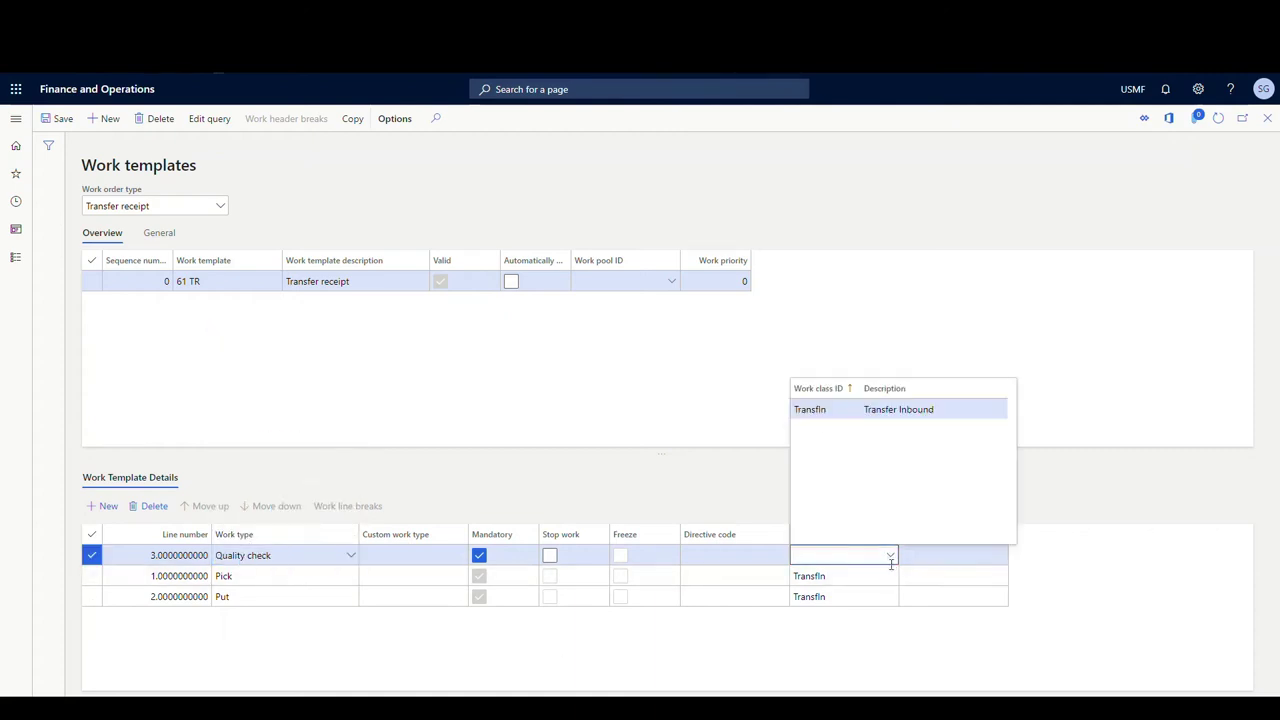
pyautogui.click(815, 409)
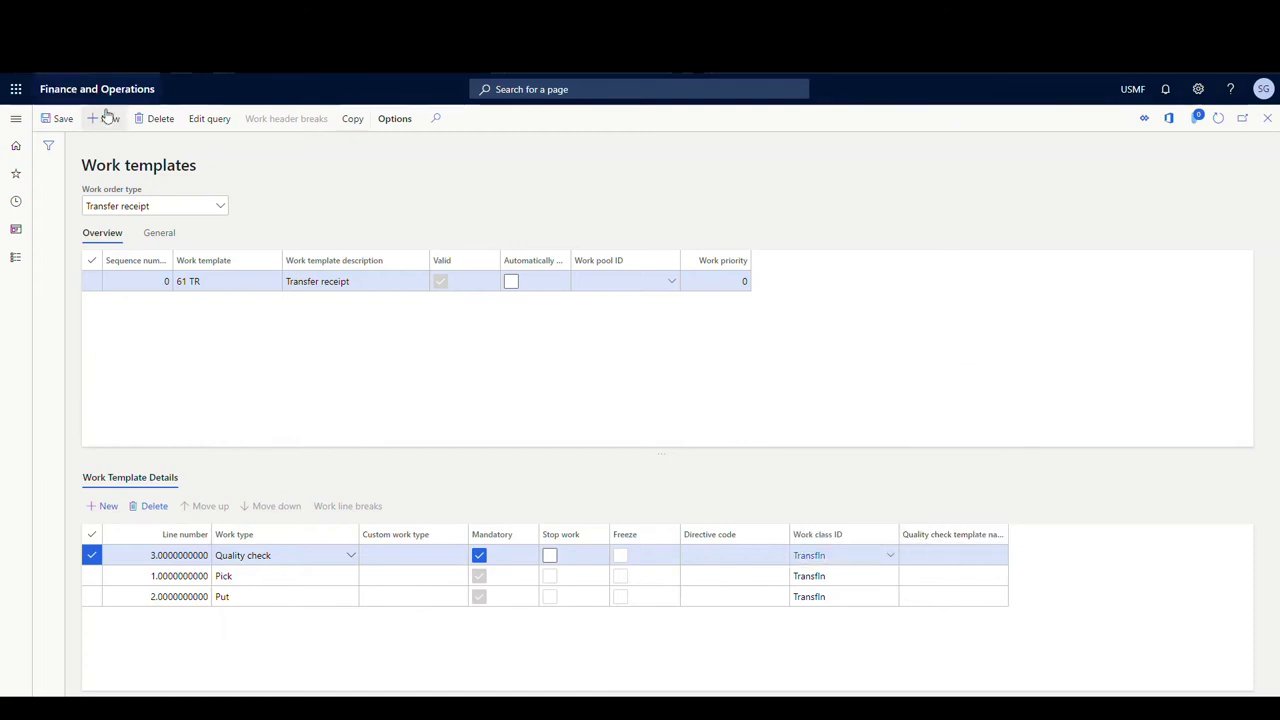
pyautogui.click(55, 120)
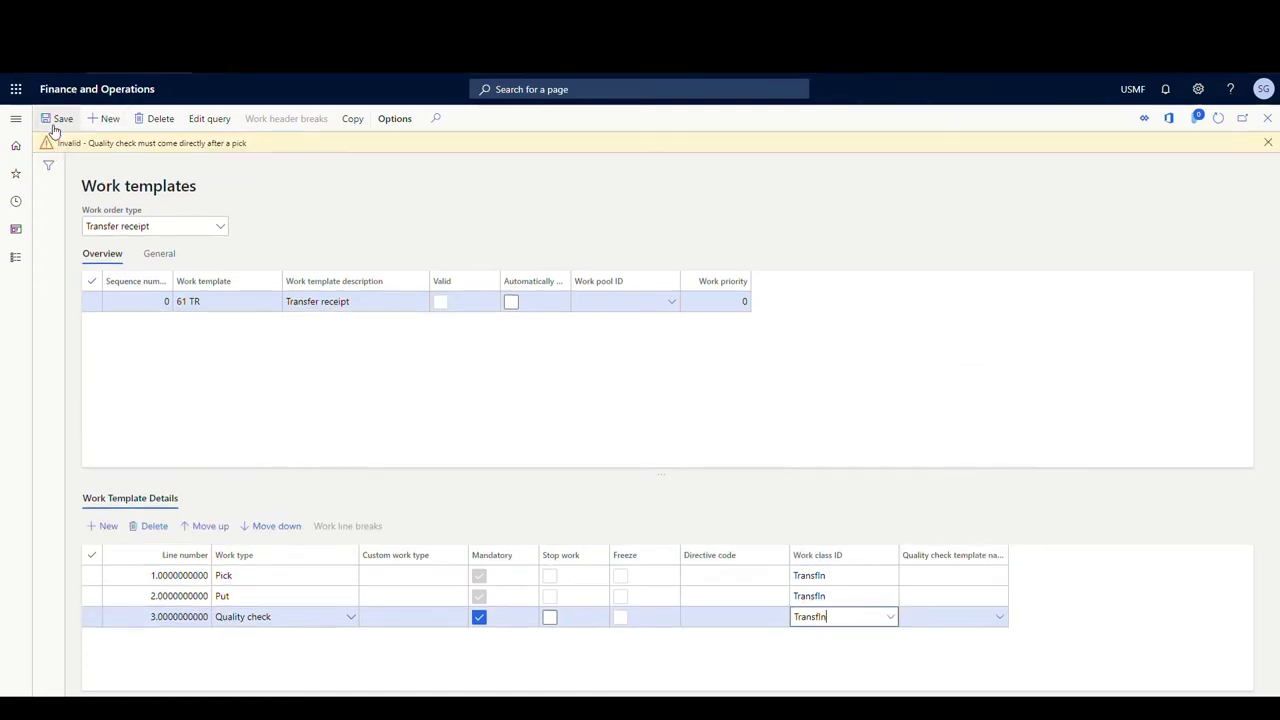
# - Assign the Quality Check template to the Transfer receipt template's Quality check line and move the line directly after Pick
pyautogui.click(1000, 618)
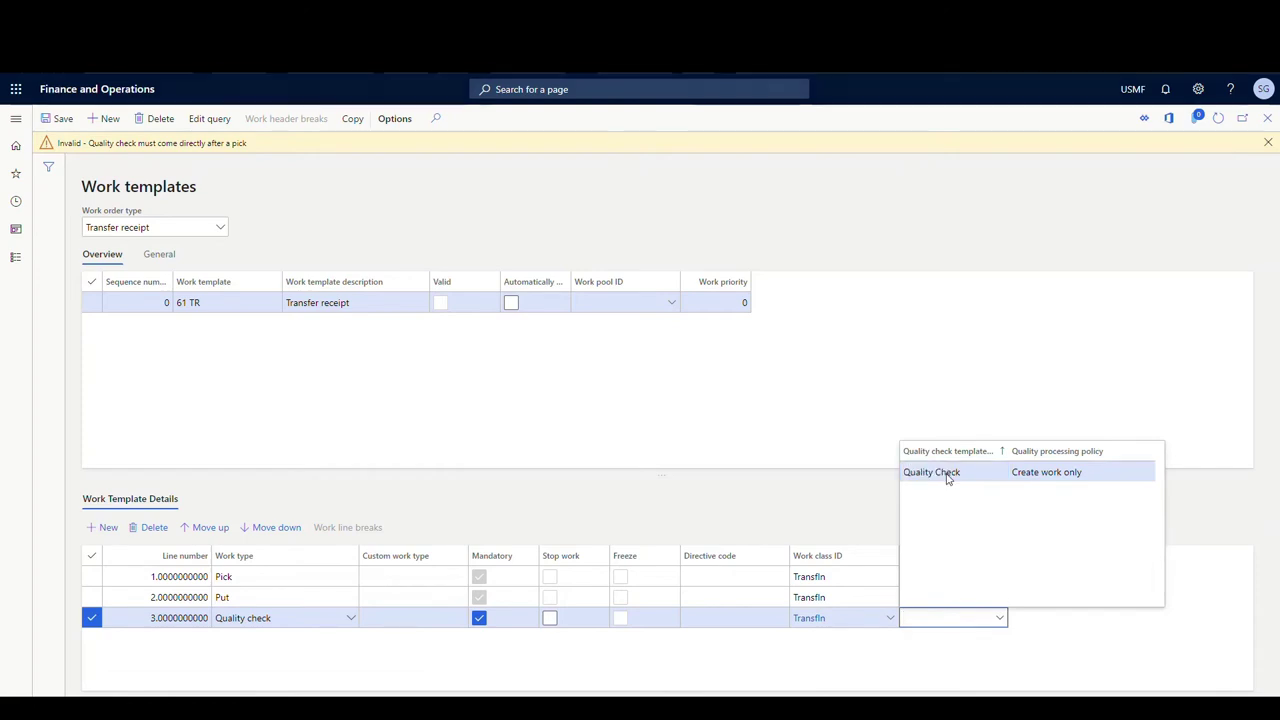
pyautogui.press('Return')
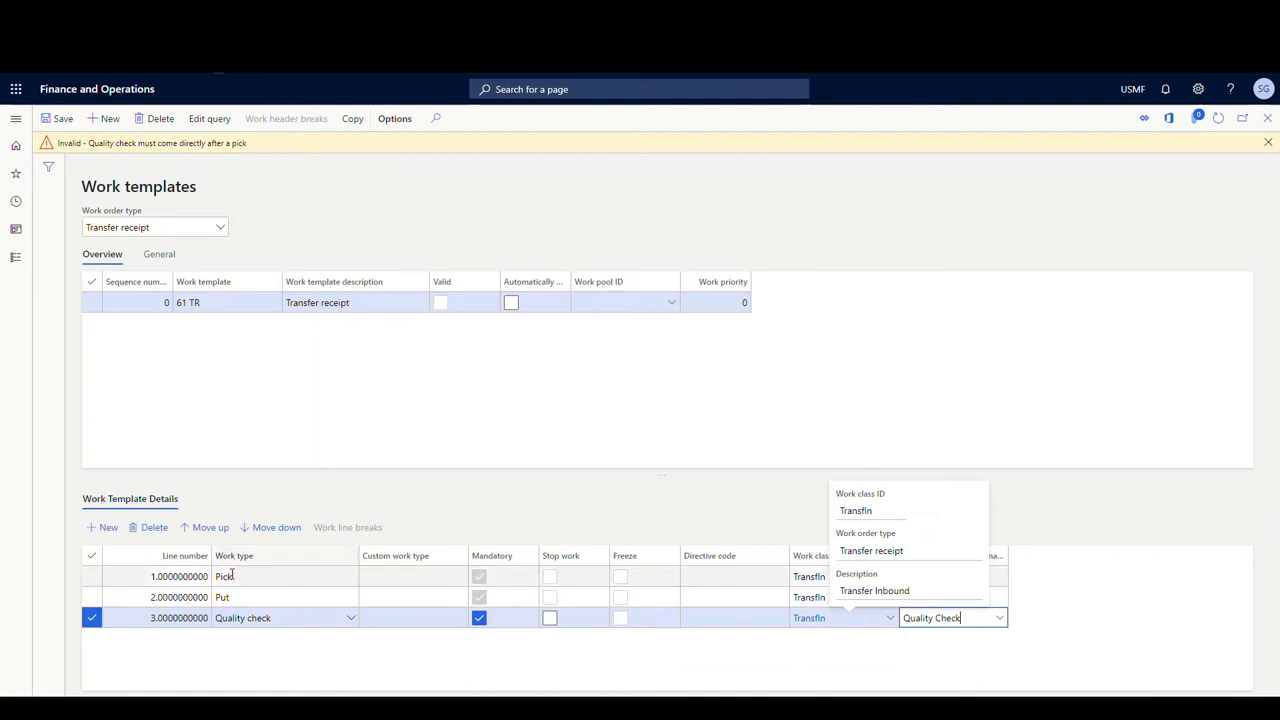
pyautogui.click(212, 527)
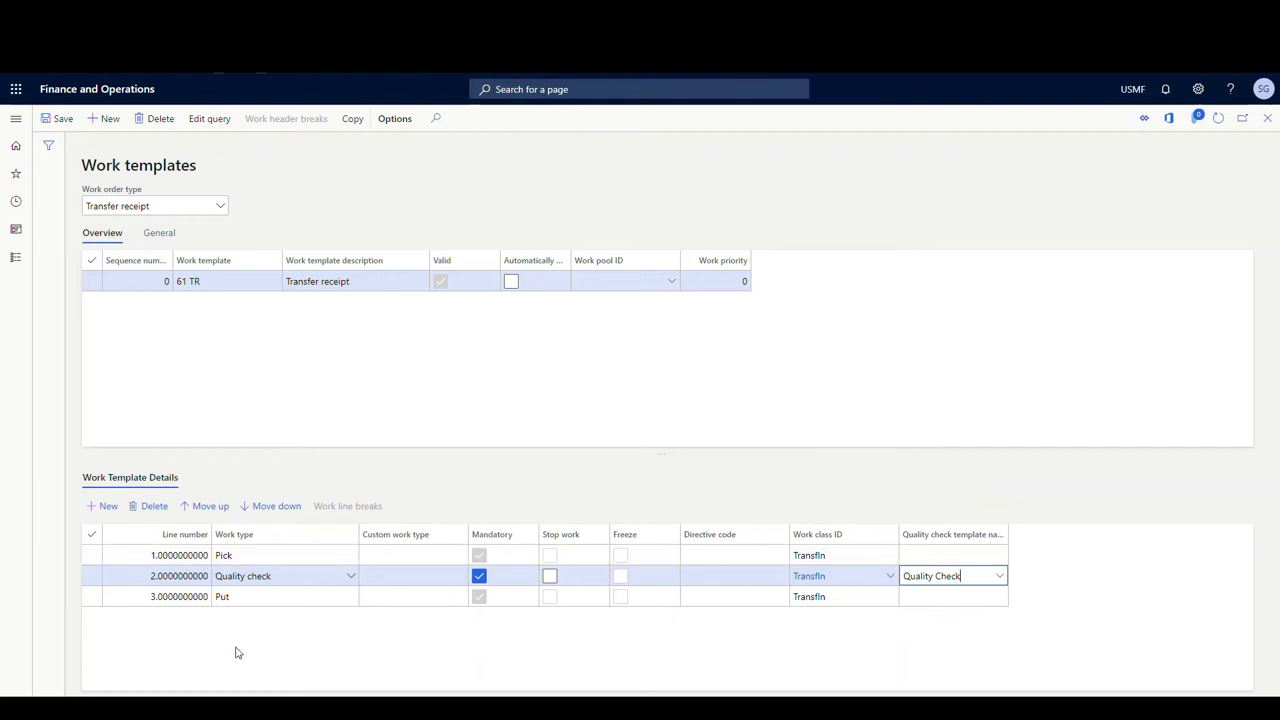
# - Delete the Quality check line from the Transfer receipt work template 61 TR
pyautogui.click(88, 577)
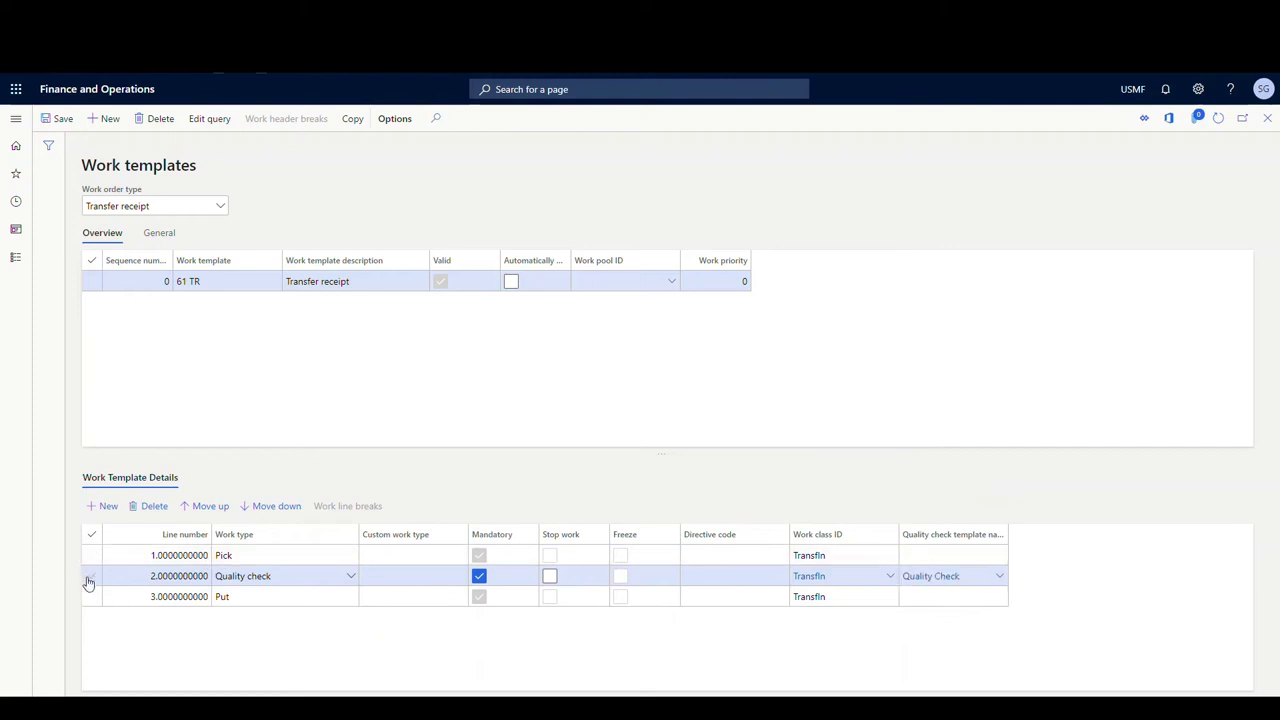
pyautogui.click(161, 509)
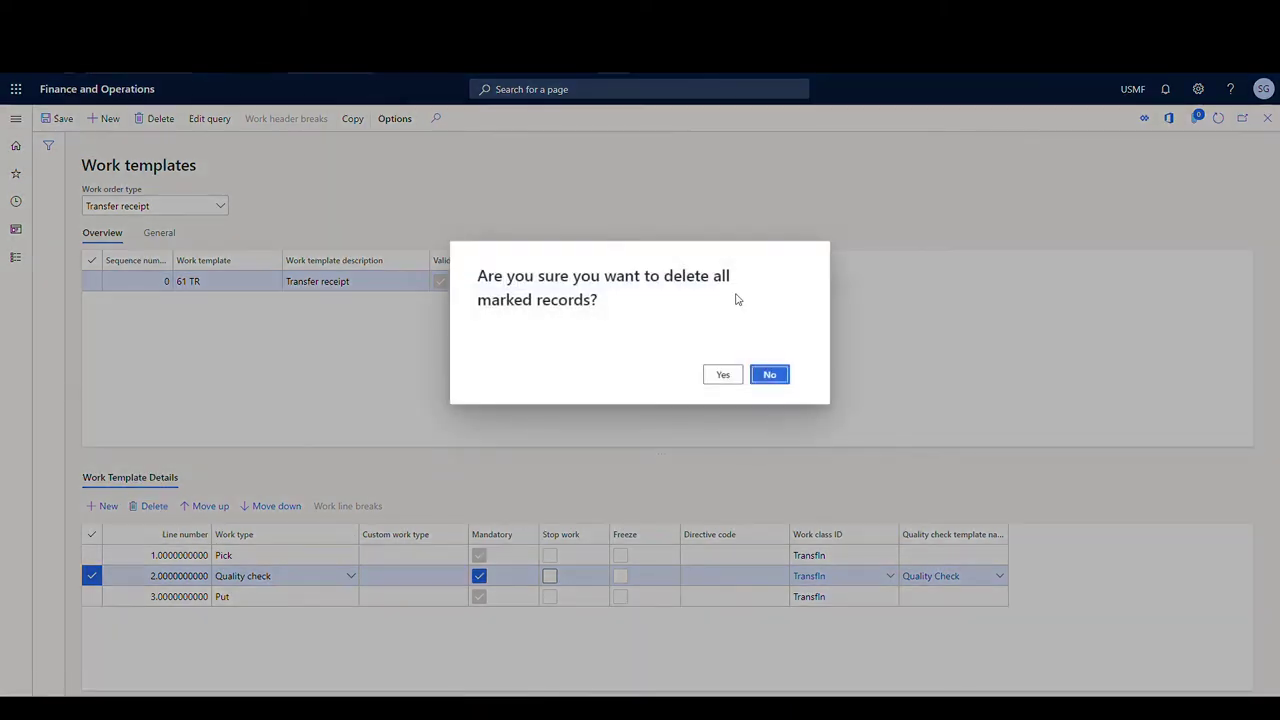
pyautogui.click(722, 374)
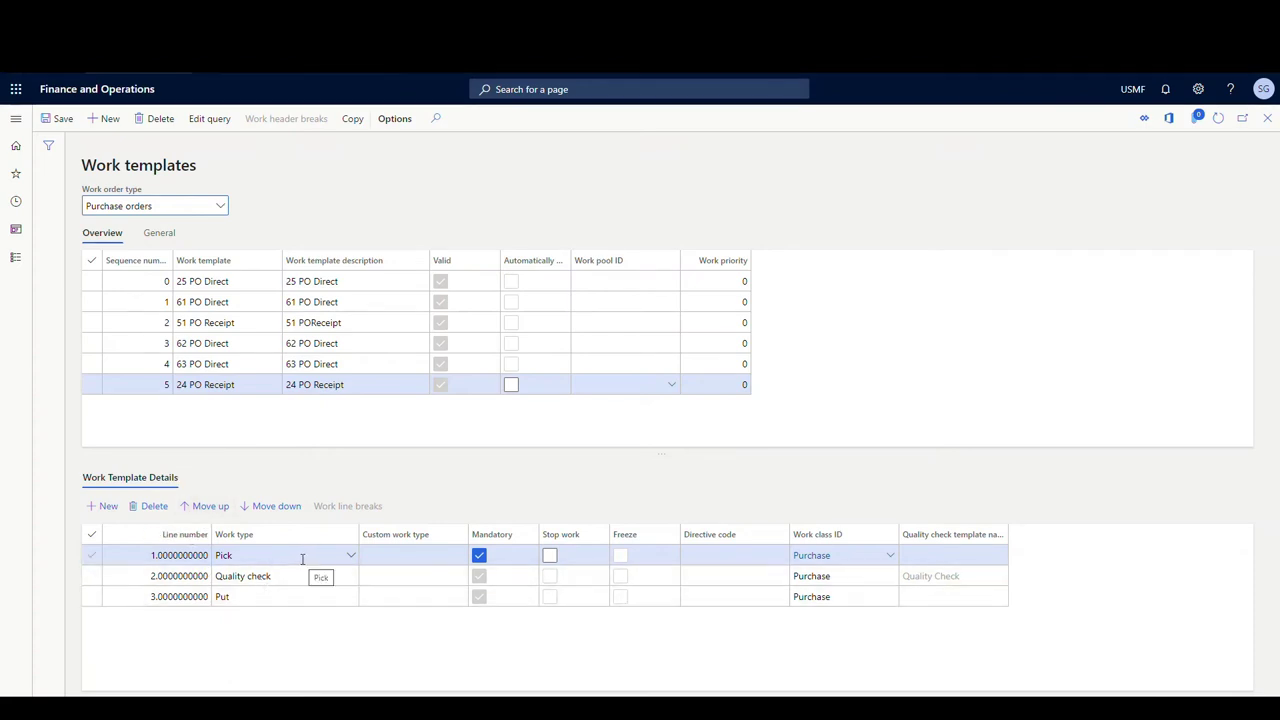
# - Review the query range of the purchase order work template 24 PO Receipt and leave it without changes
pyautogui.click(207, 122)
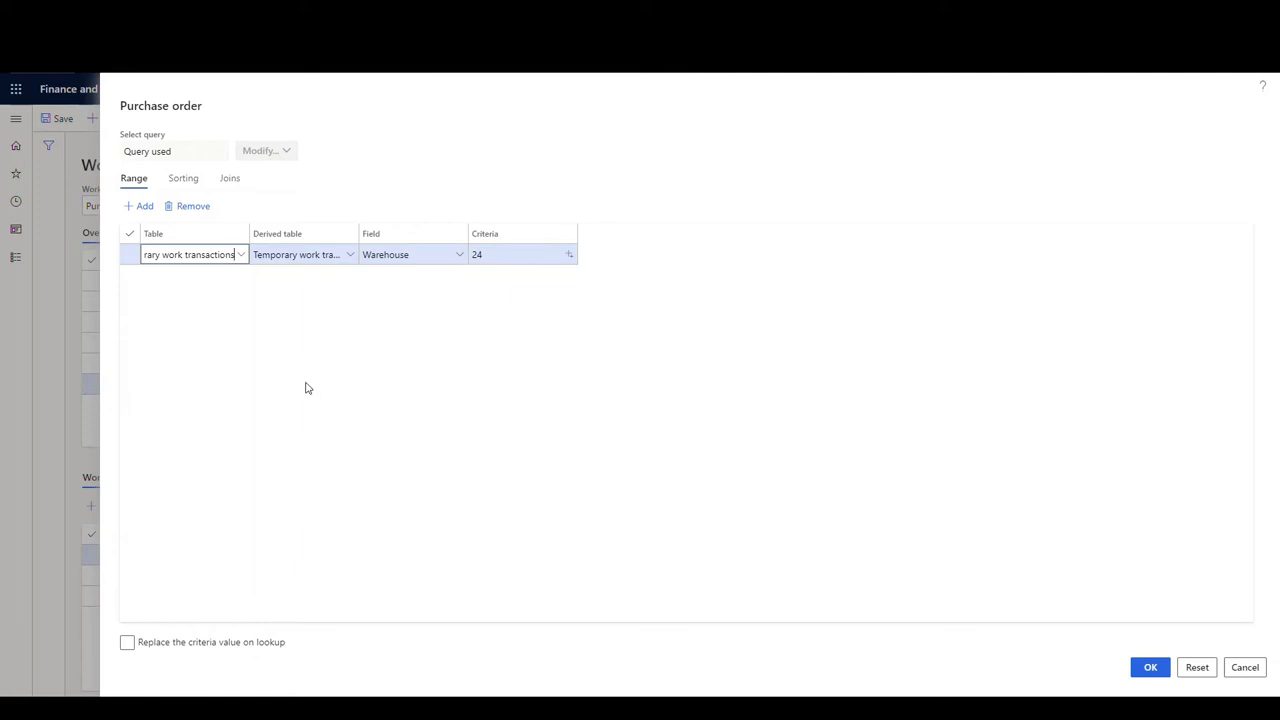
pyautogui.click(1245, 670)
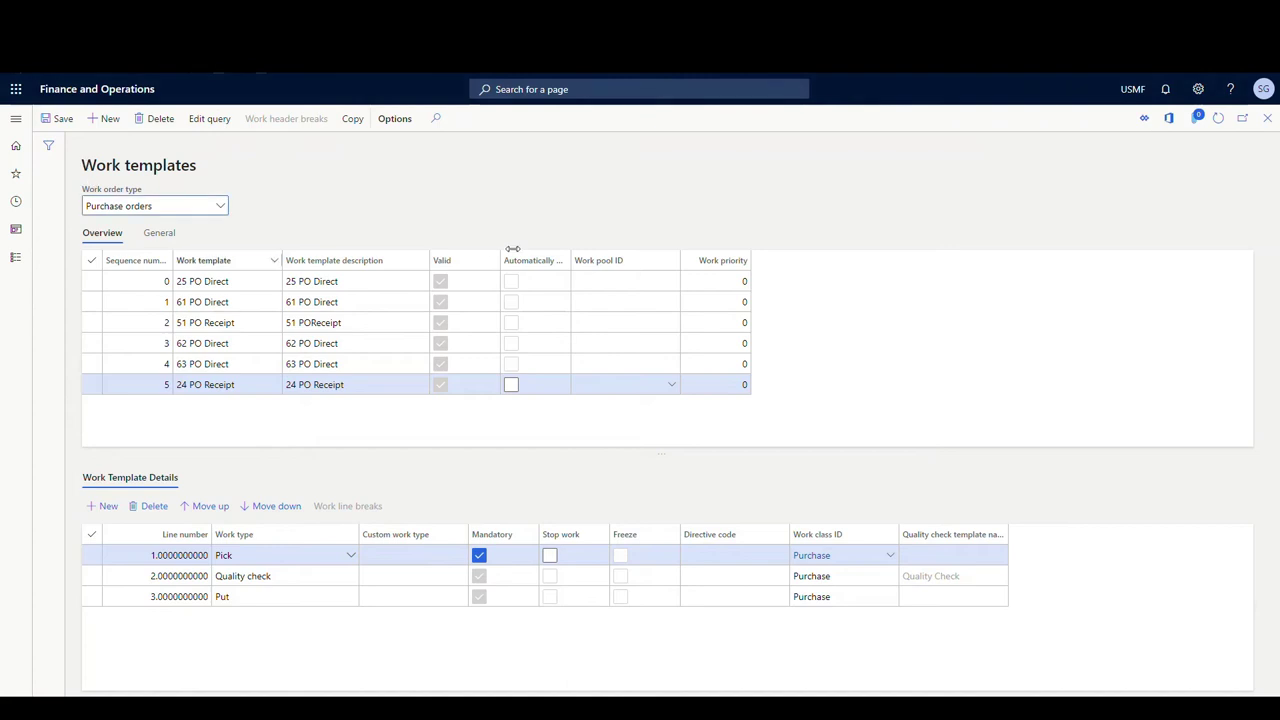
# - Add a Quality check line with work class RMA to the Return orders work template RMA and save it
pyautogui.click(221, 207)
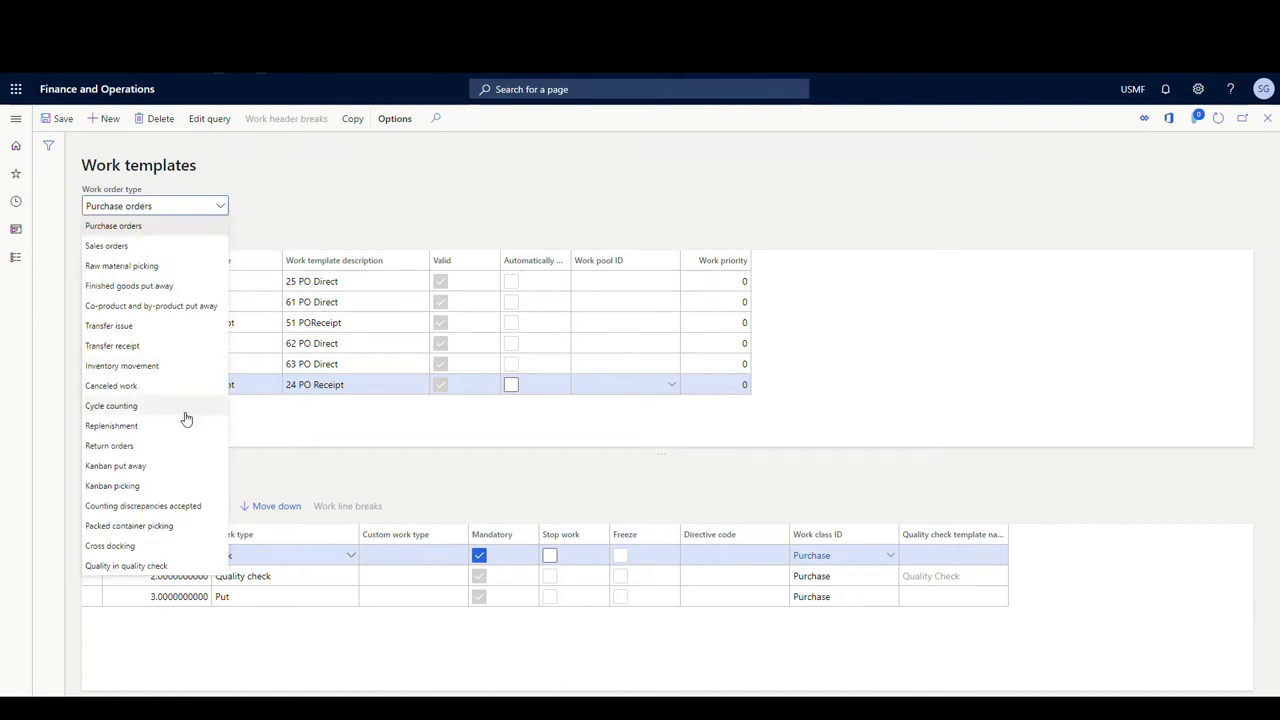
pyautogui.click(119, 446)
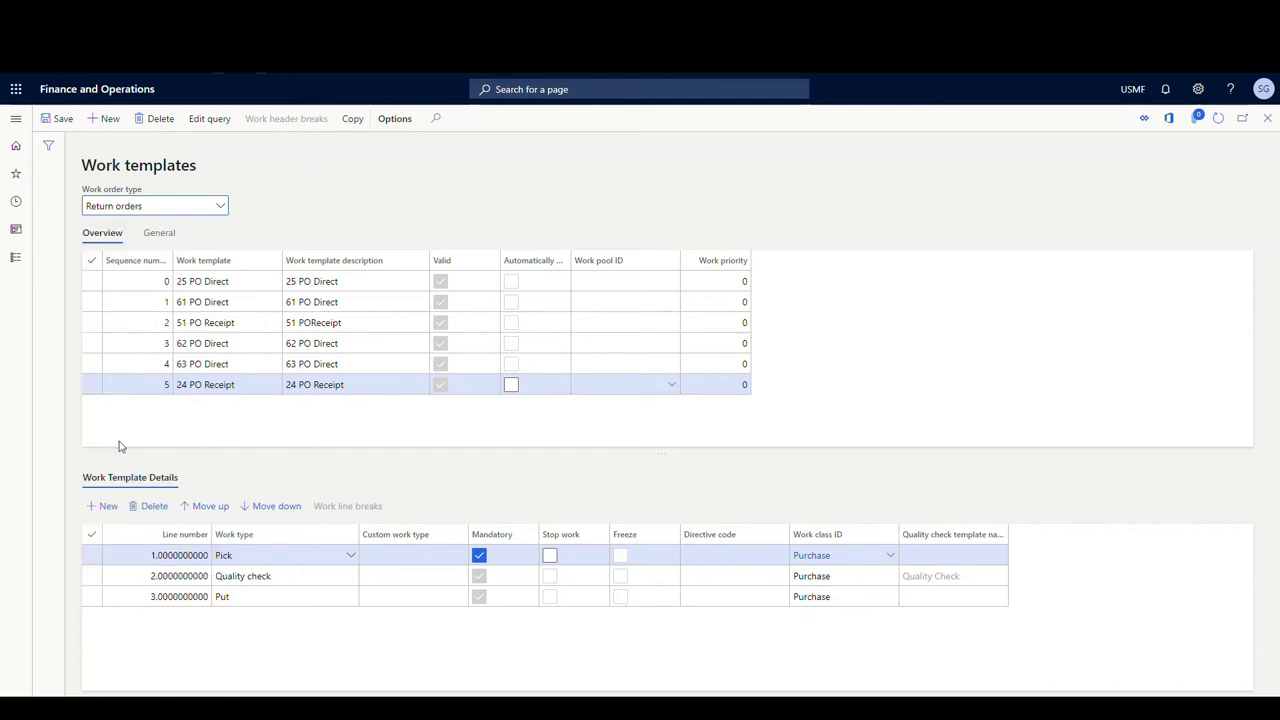
pyautogui.click(104, 506)
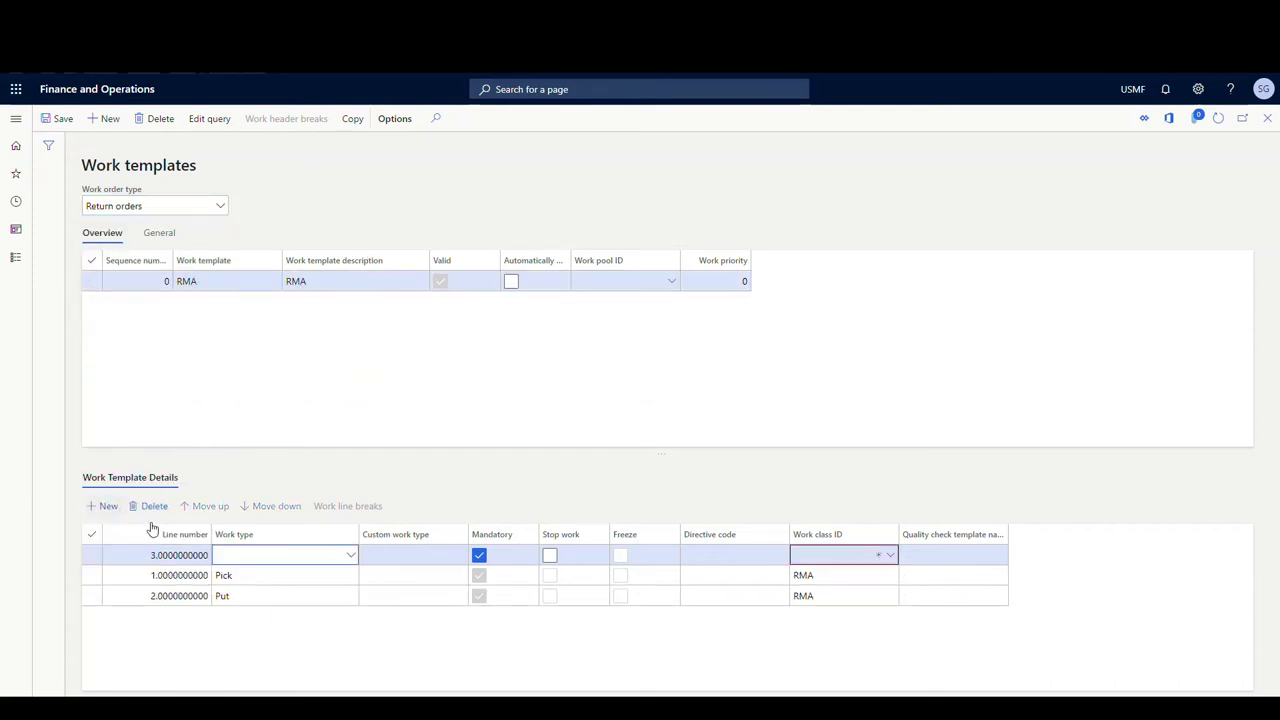
pyautogui.click(351, 558)
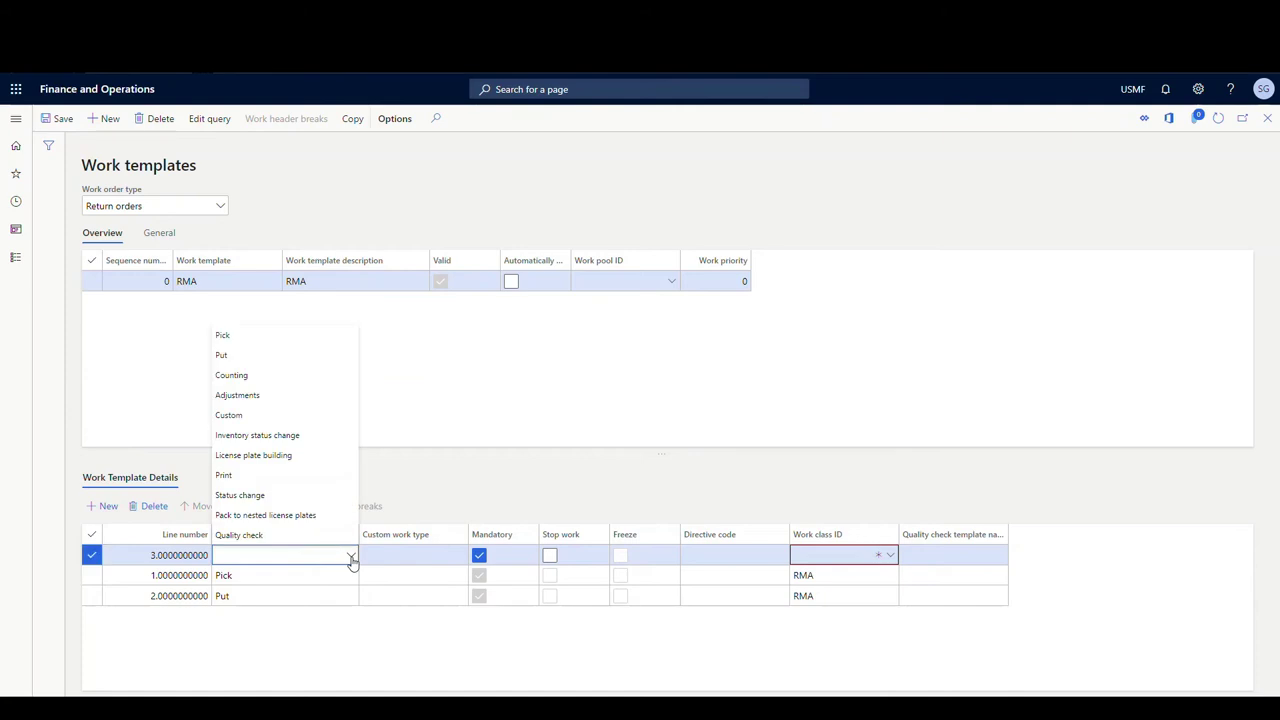
pyautogui.click(294, 535)
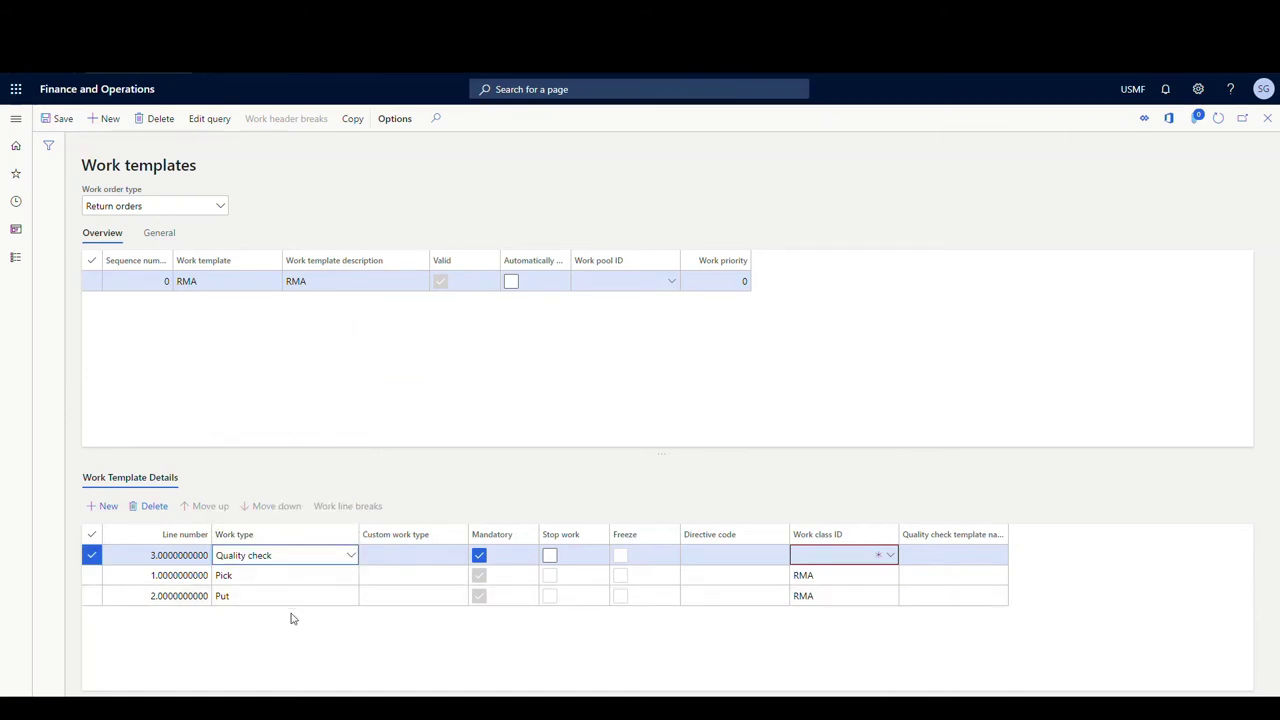
pyautogui.click(890, 555)
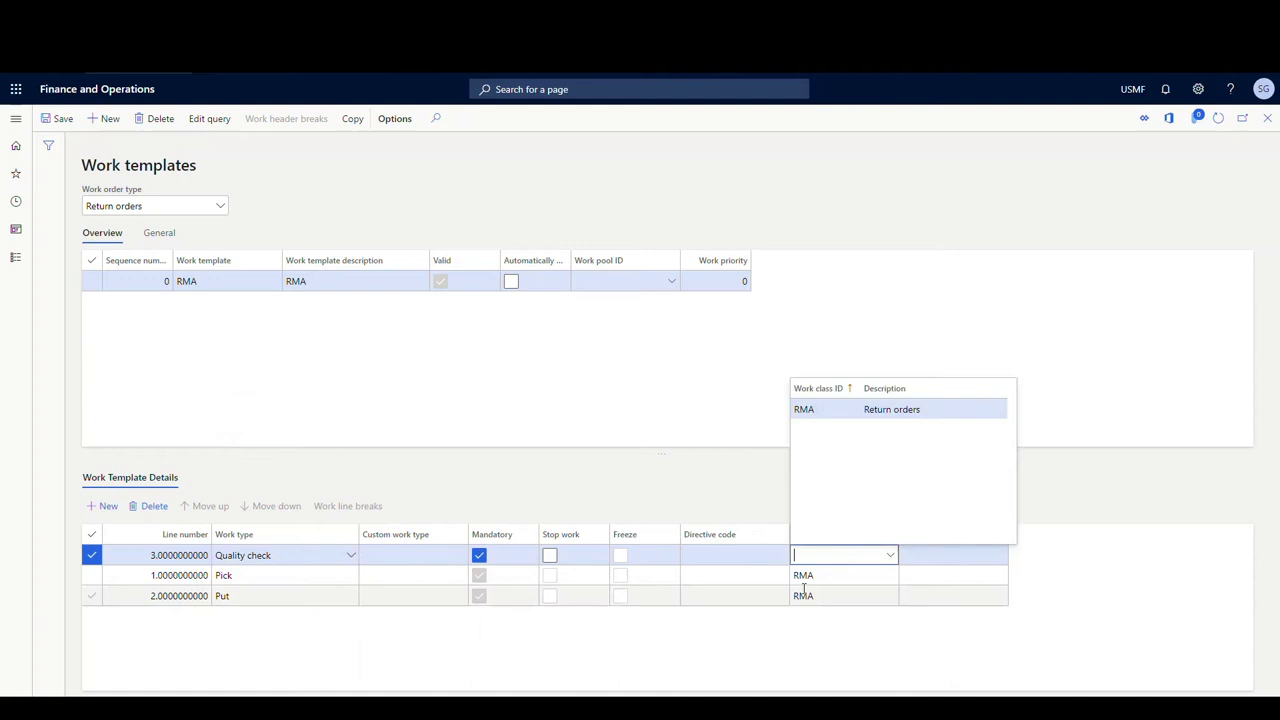
pyautogui.click(810, 410)
pyautogui.click(57, 118)
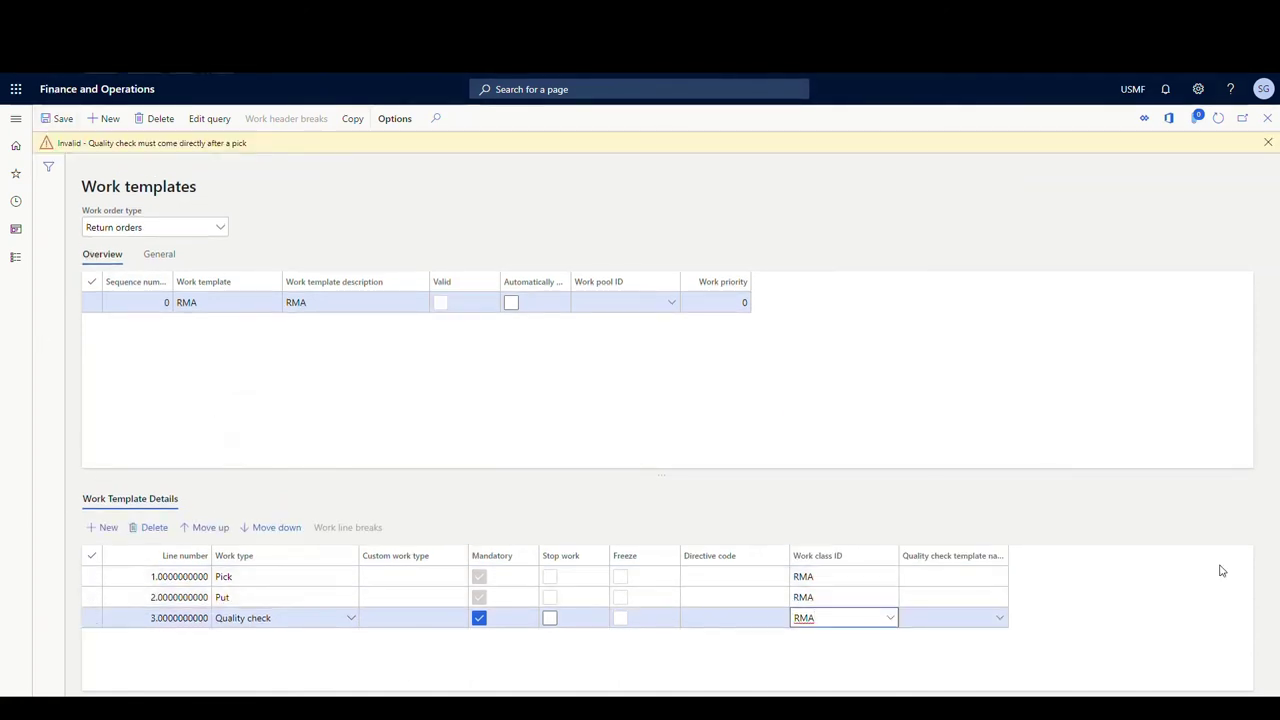
# - Assign the Quality Check template to the RMA template's Quality check line and try moving it directly after Pick
pyautogui.click(999, 622)
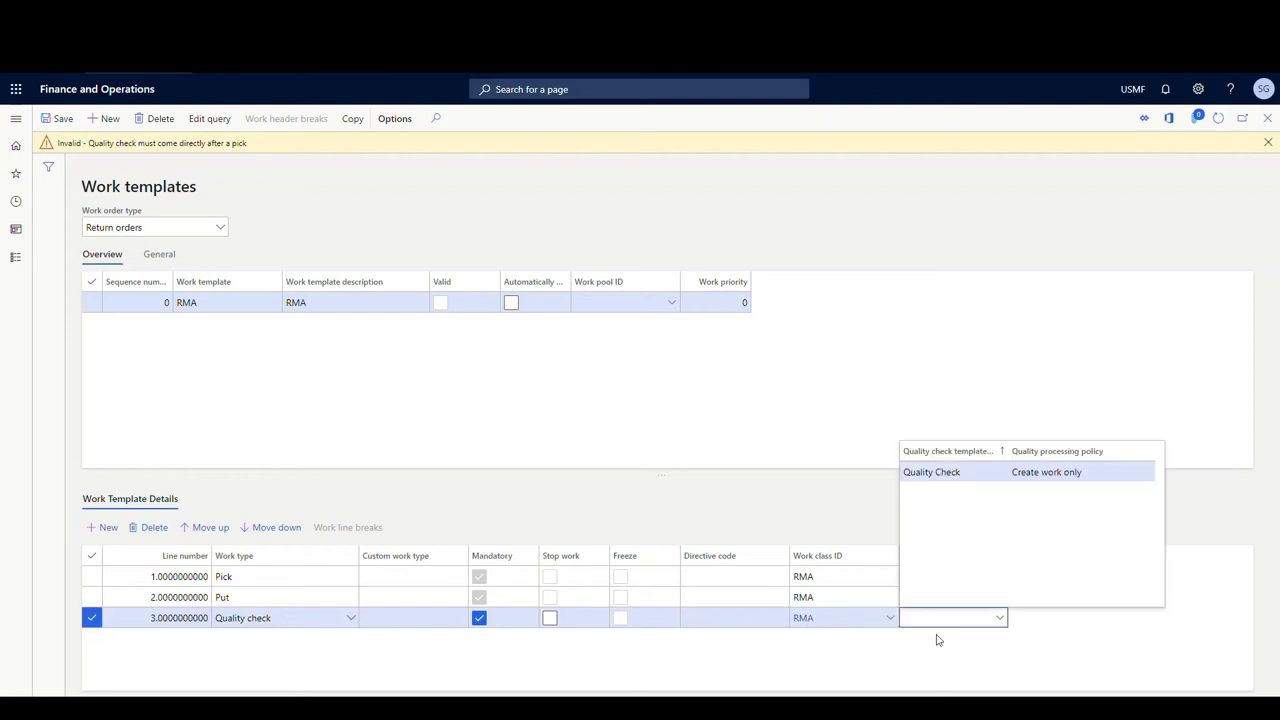
pyautogui.click(935, 472)
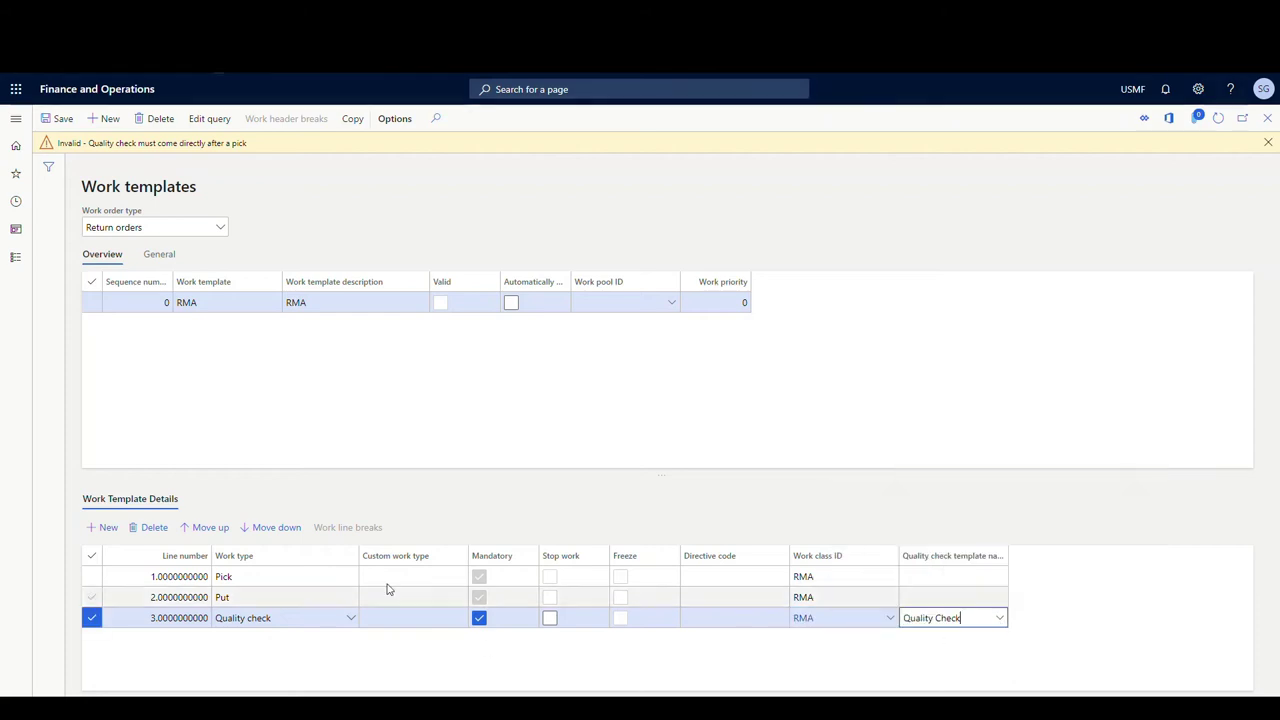
pyautogui.click(203, 527)
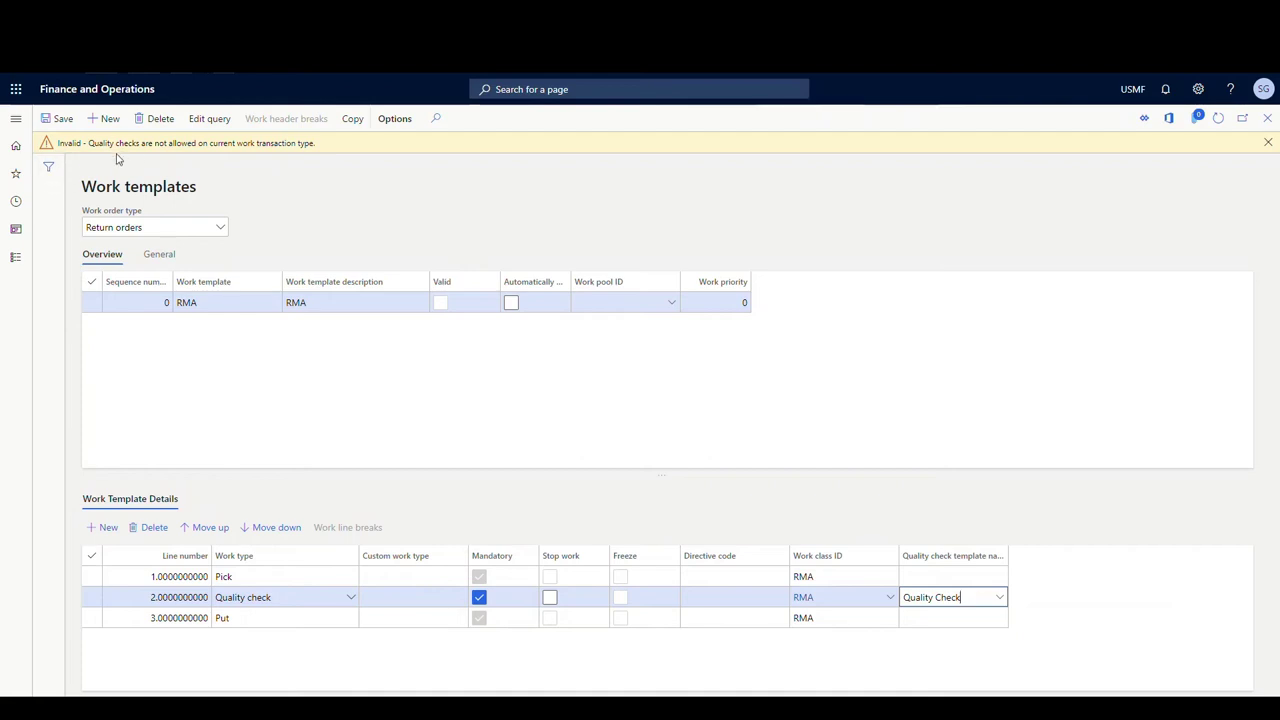
# - Delete the Quality check line from the Return orders work template RMA
pyautogui.click(91, 598)
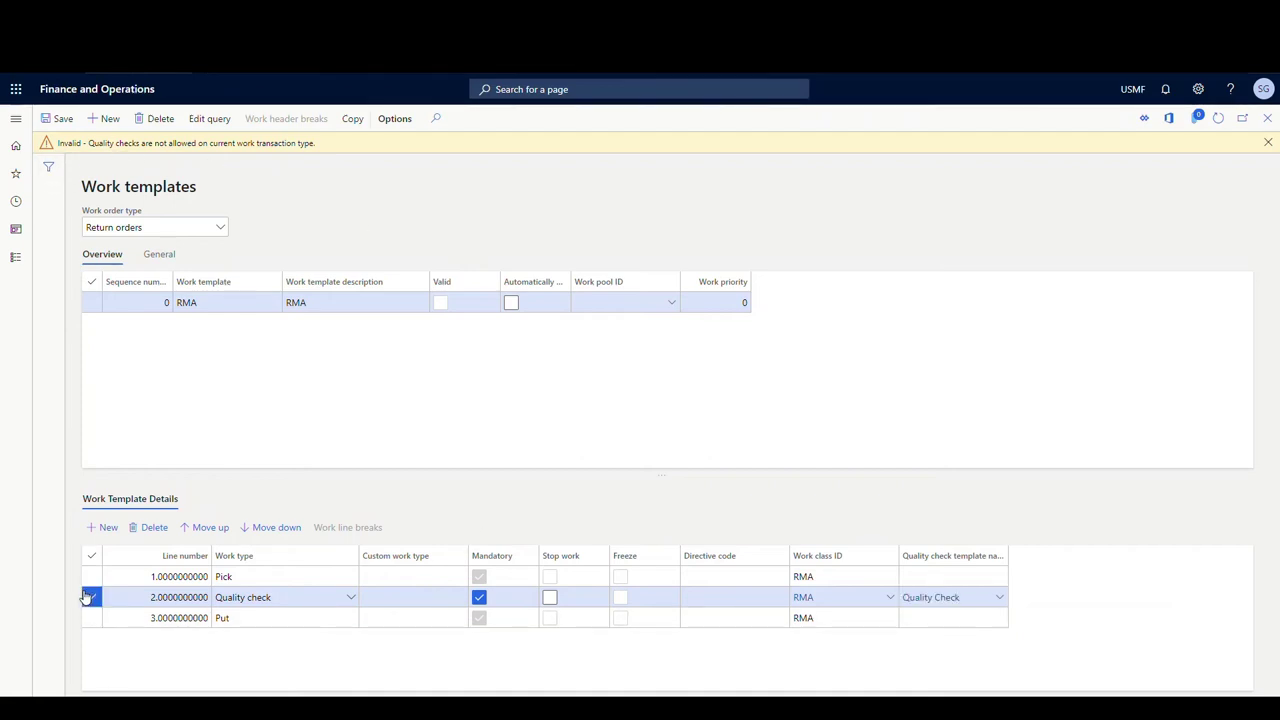
pyautogui.click(150, 528)
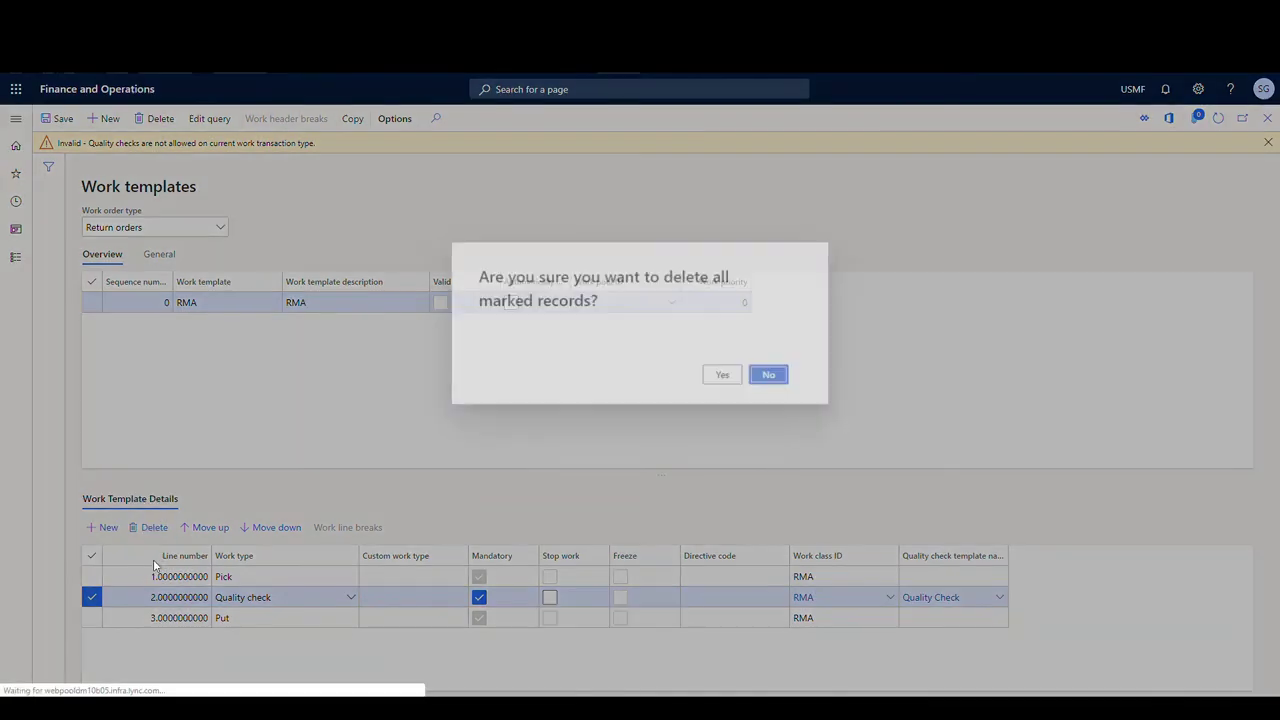
pyautogui.click(725, 377)
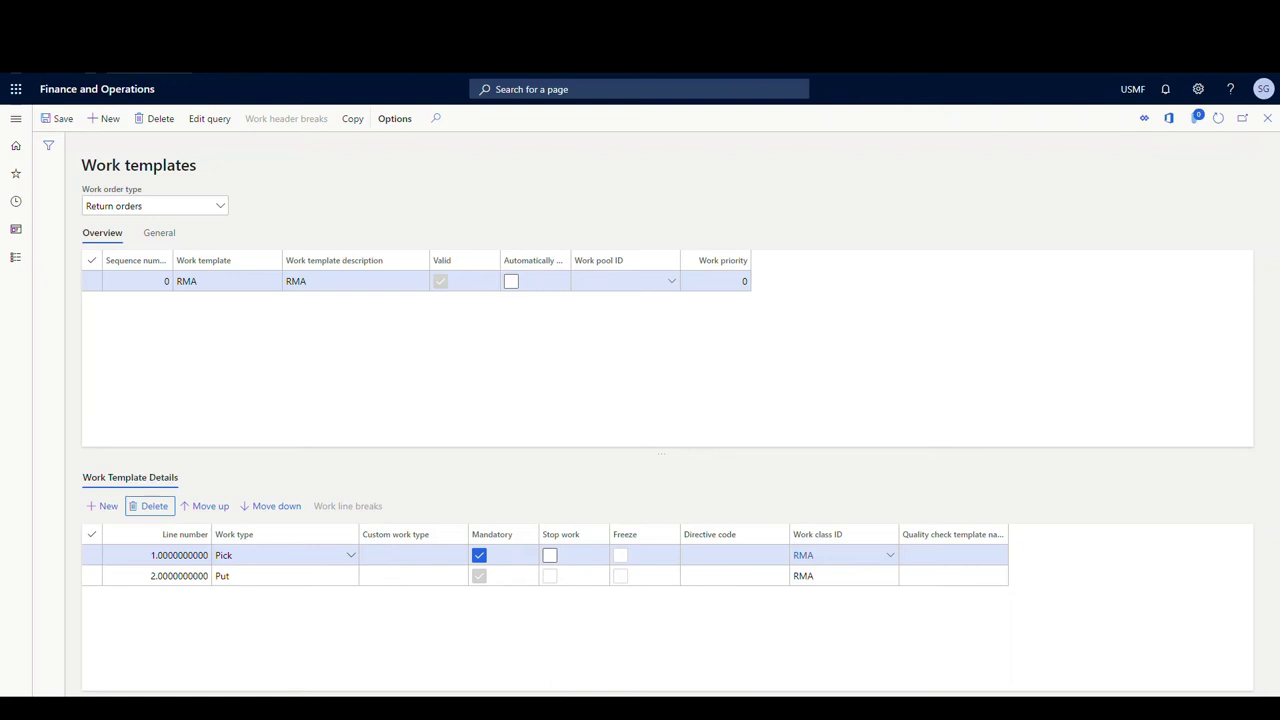
# - Open the location directives for work order type Quality in quality check and review the query of the QMS Location action
pyautogui.click(16, 118)
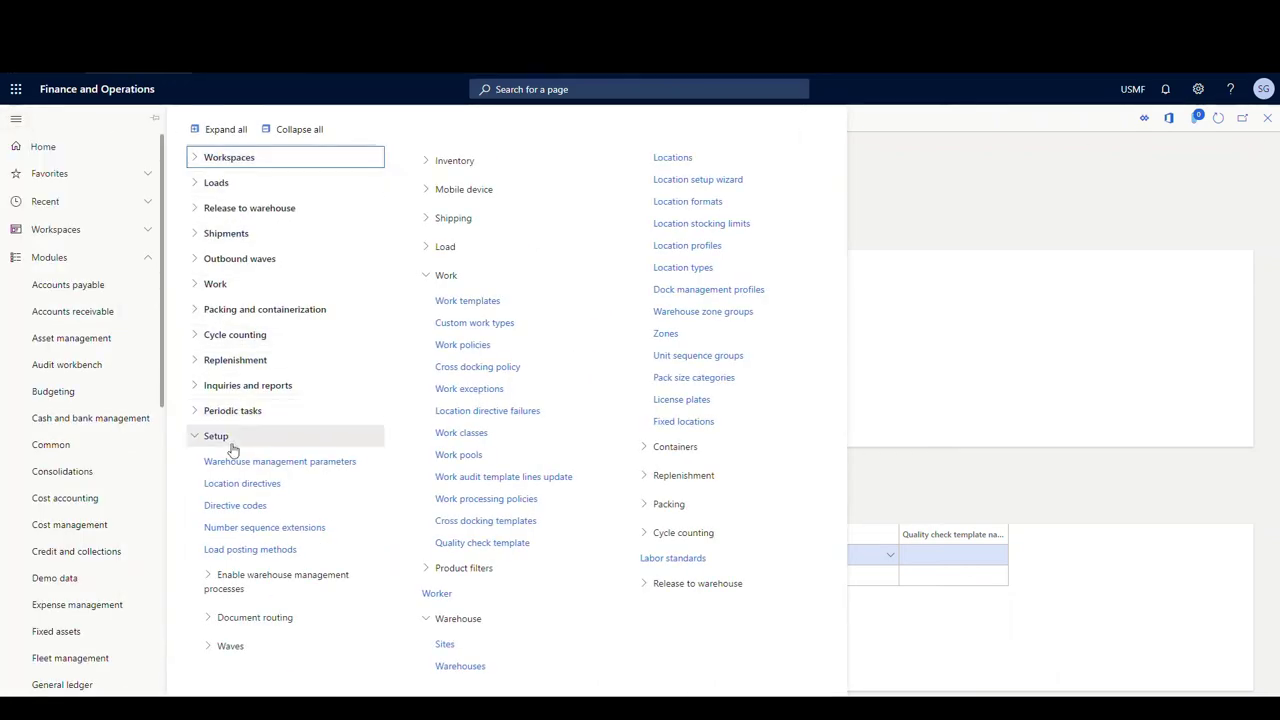
pyautogui.click(270, 485)
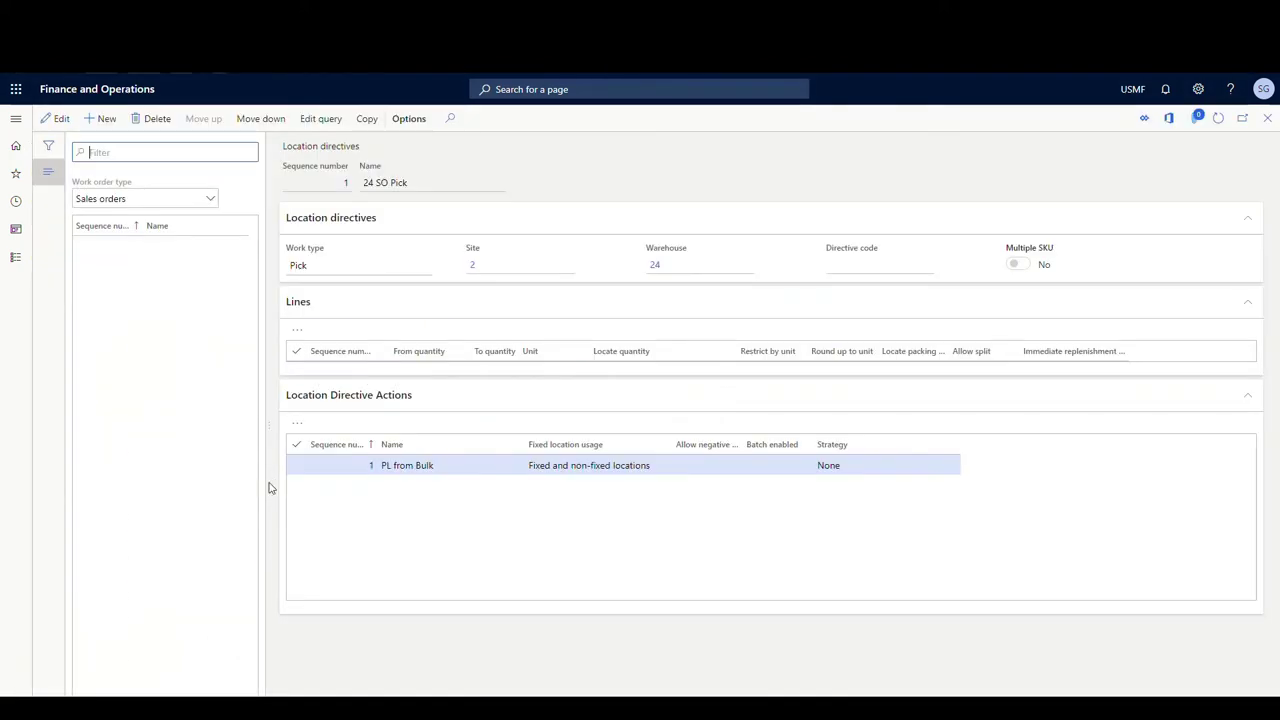
pyautogui.click(211, 200)
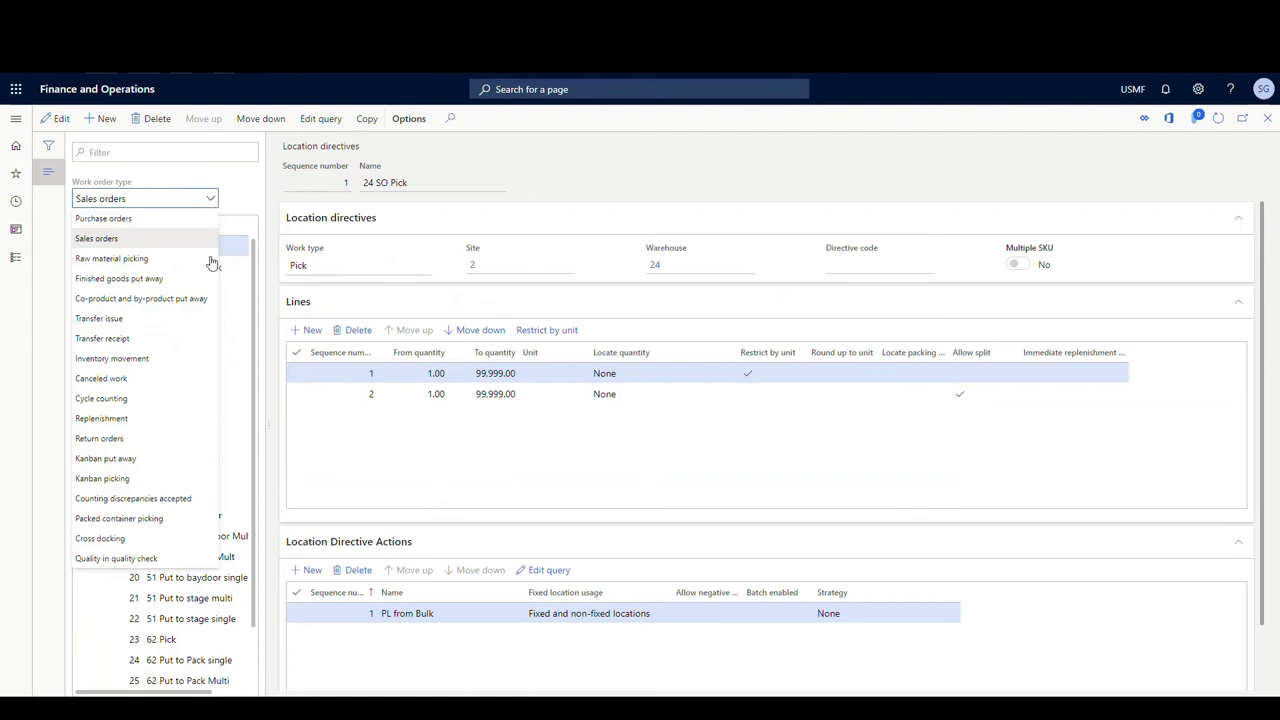
pyautogui.click(166, 560)
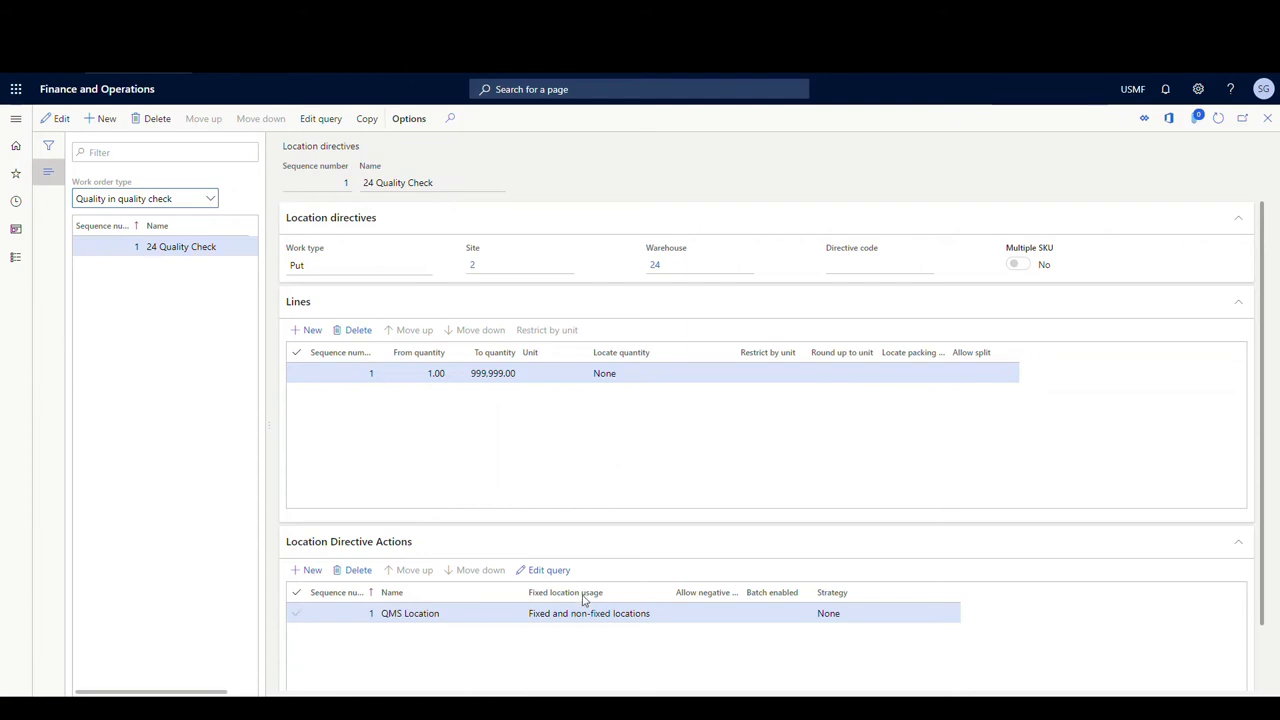
pyautogui.click(550, 570)
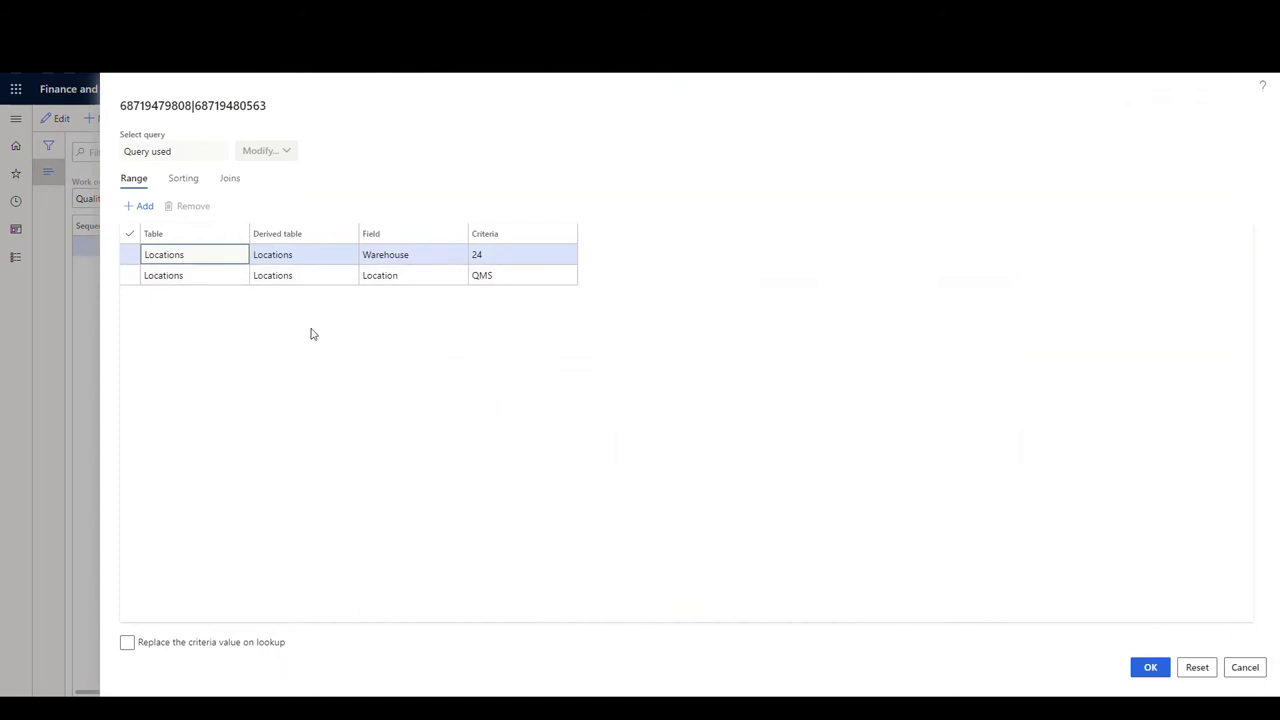
pyautogui.click(1245, 667)
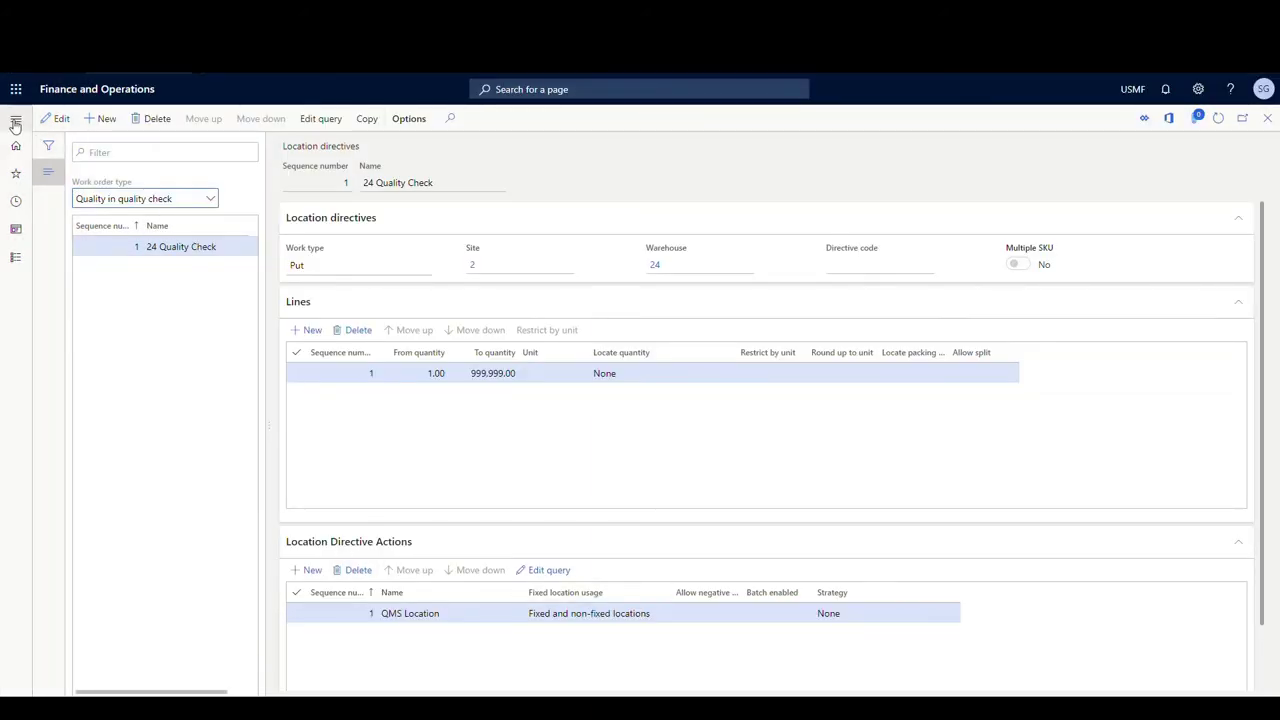
# - Open the mobile device menu items in the warehouse management setup
pyautogui.click(15, 121)
pyautogui.click(430, 277)
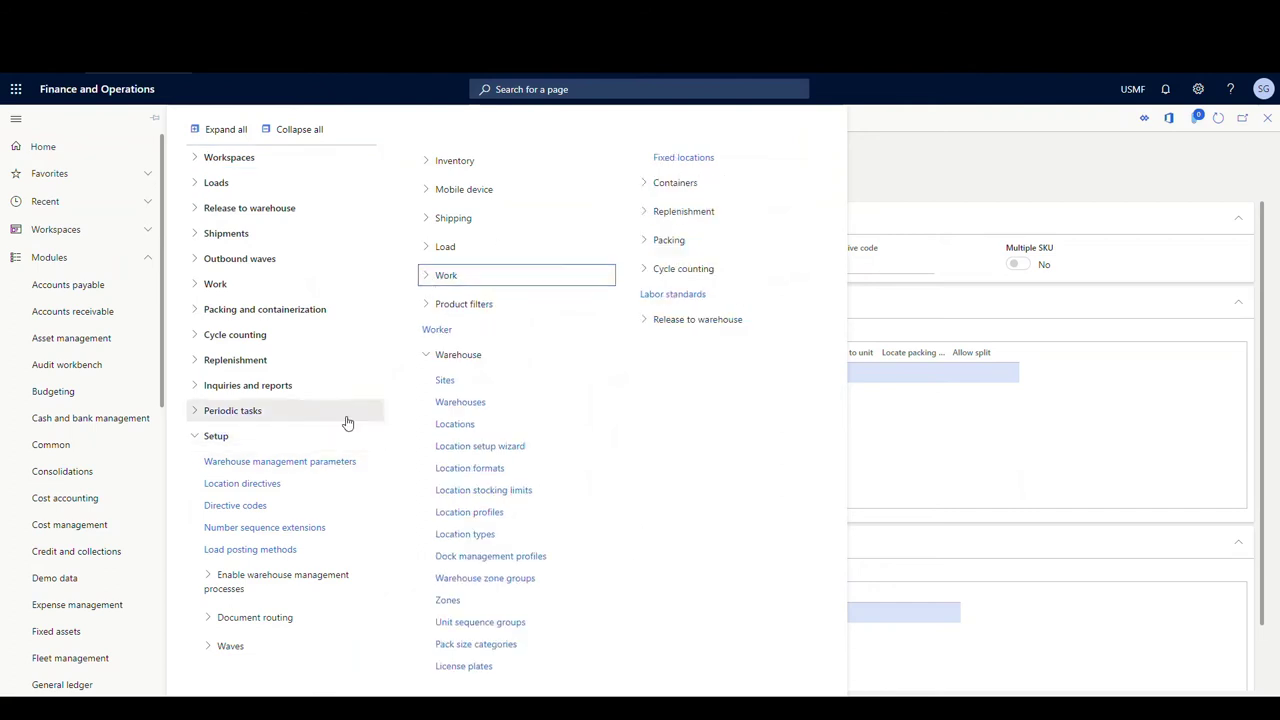
pyautogui.click(423, 357)
pyautogui.click(423, 357)
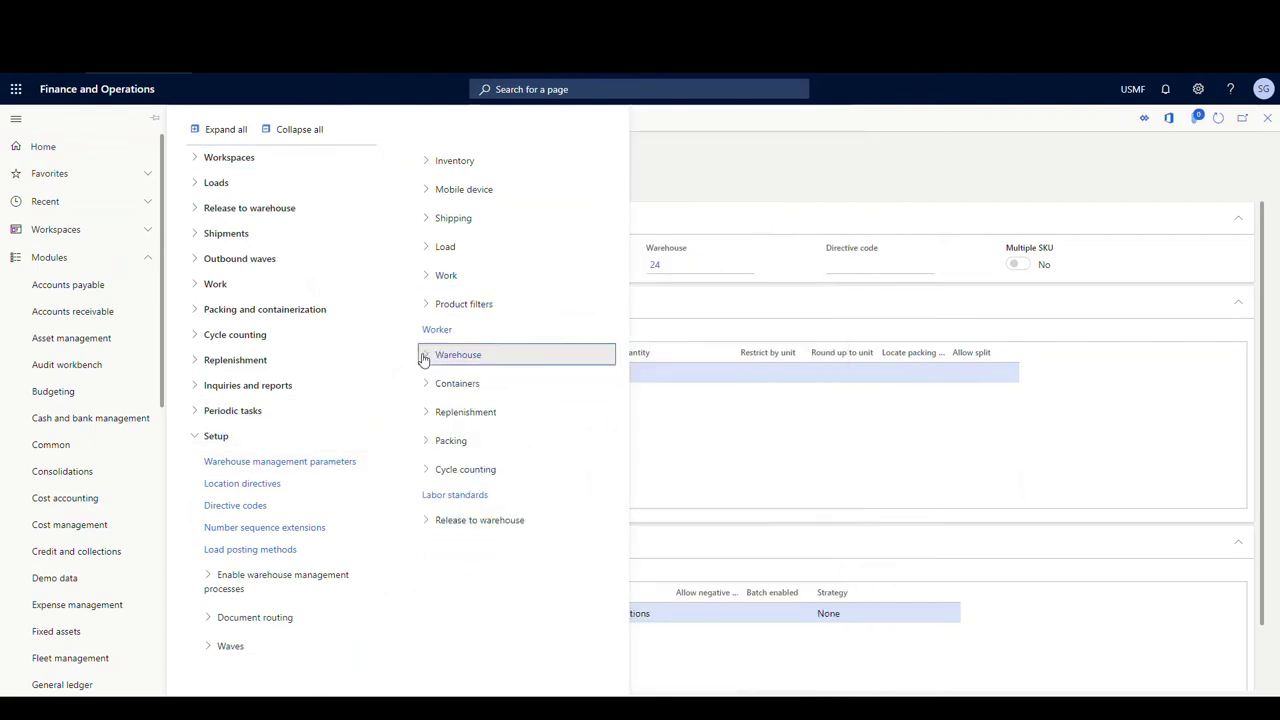
pyautogui.click(441, 192)
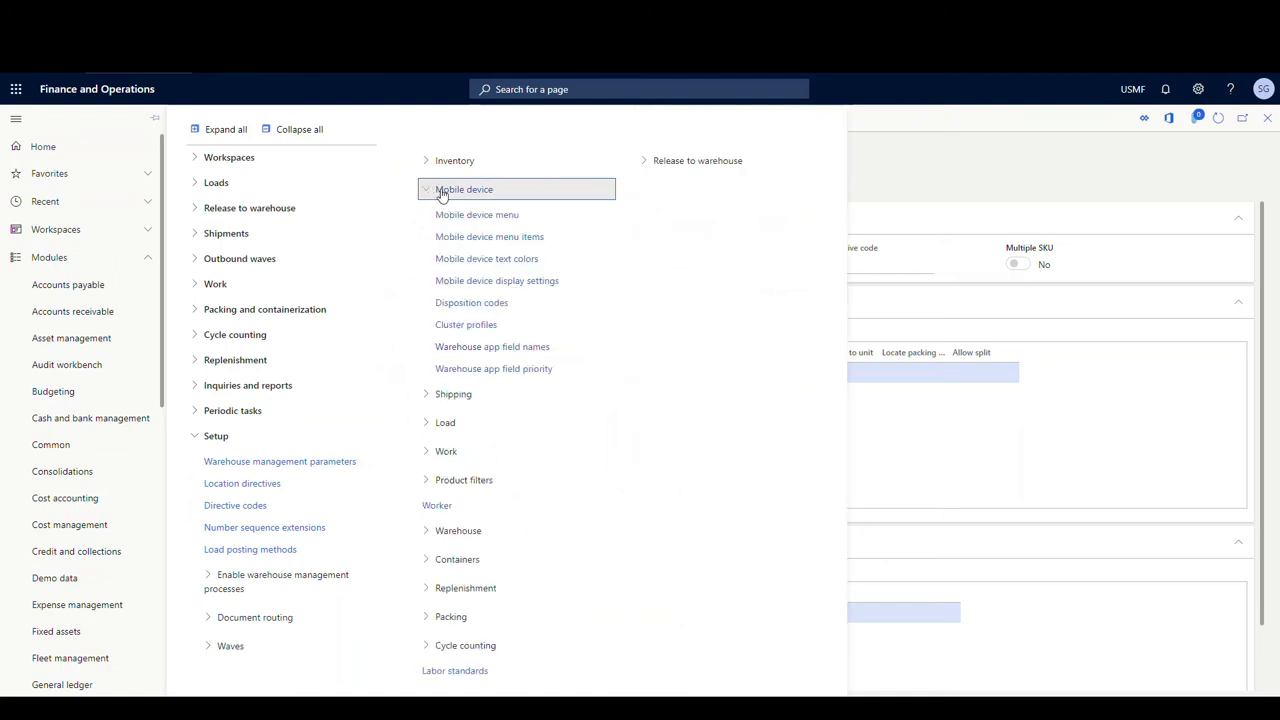
pyautogui.click(512, 237)
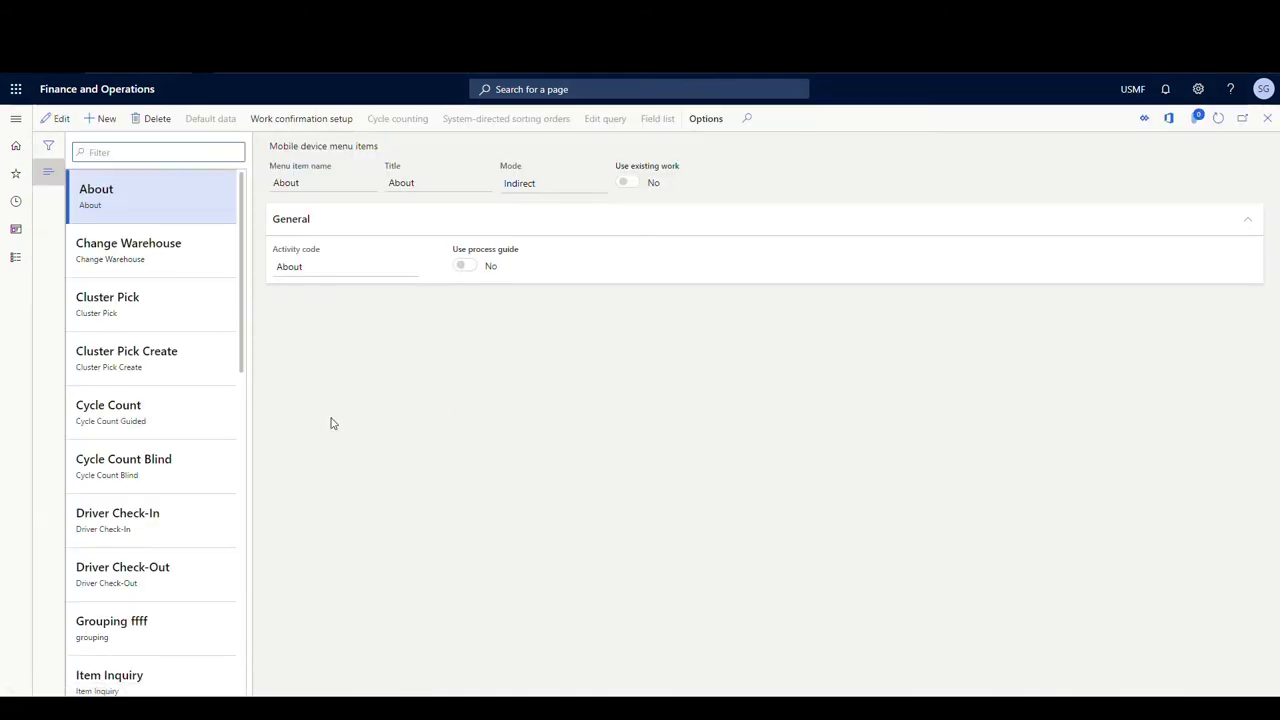
# - View the settings of the mobile device menu items Purchase Receive and Purchase Put-away
pyautogui.scroll(-2, 157, 449)
pyautogui.scroll(-1, 205, 417)
pyautogui.scroll(-6, 205, 420)
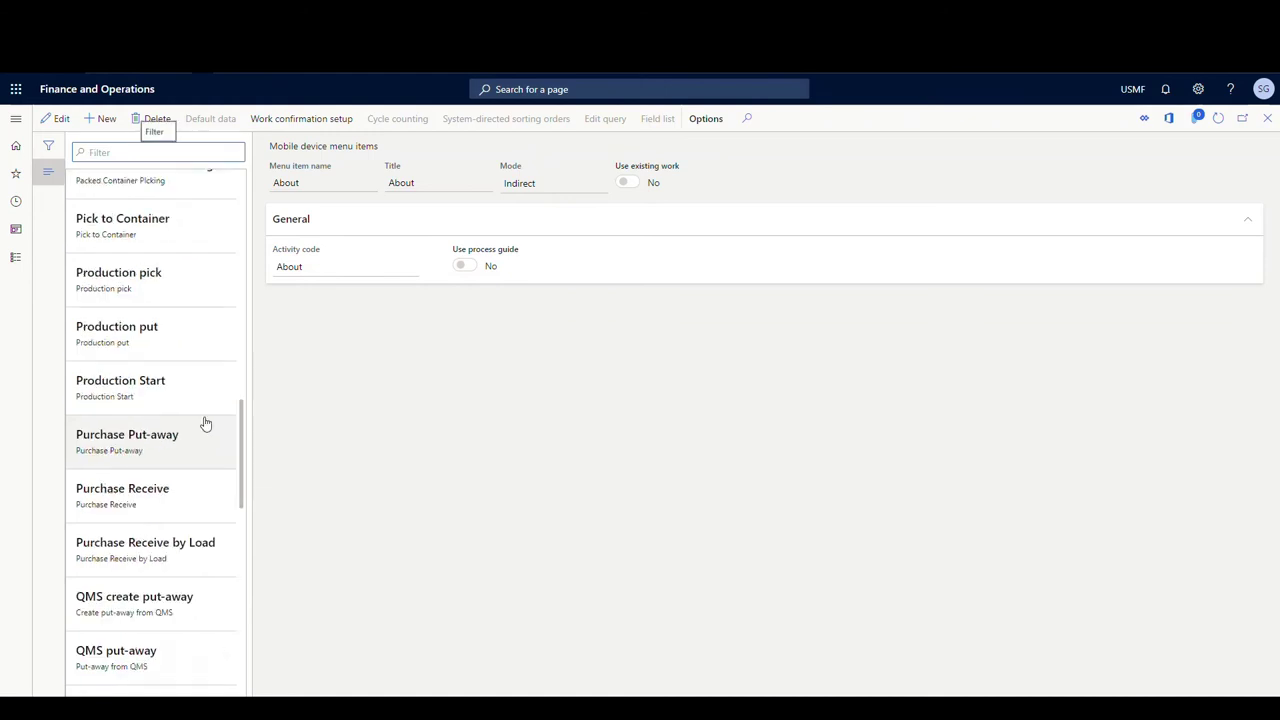
pyautogui.click(170, 486)
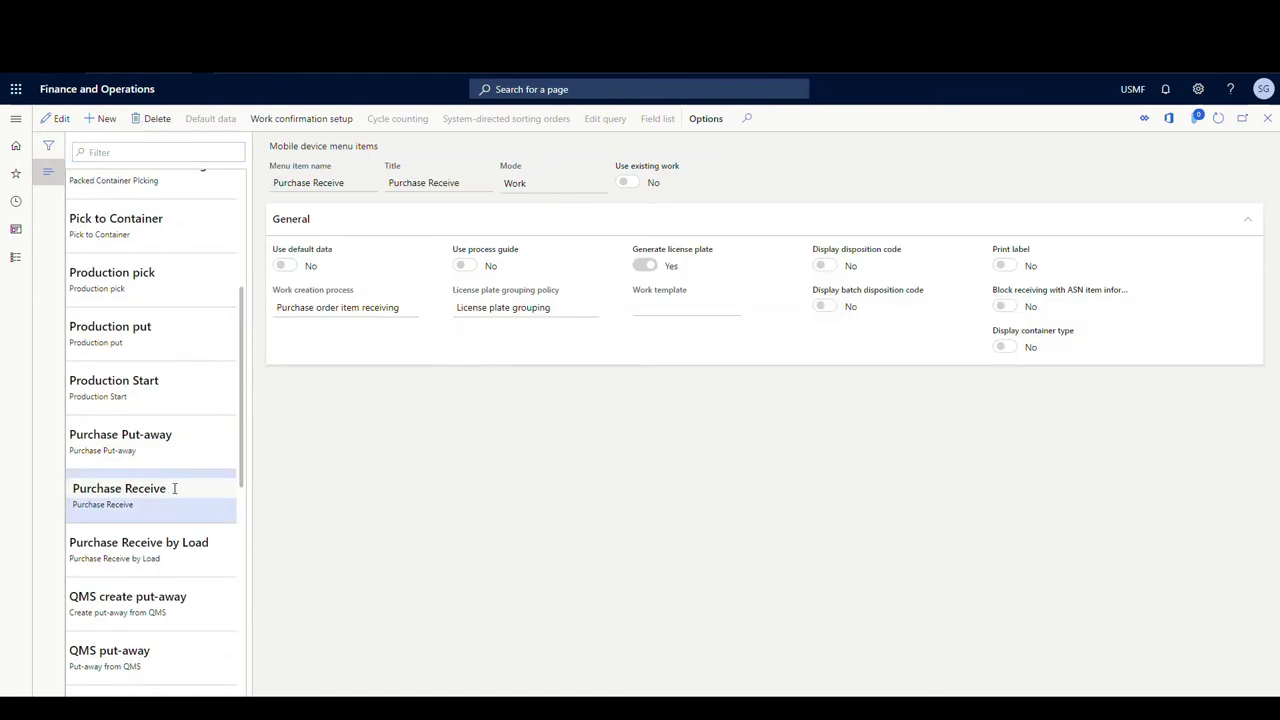
pyautogui.click(197, 432)
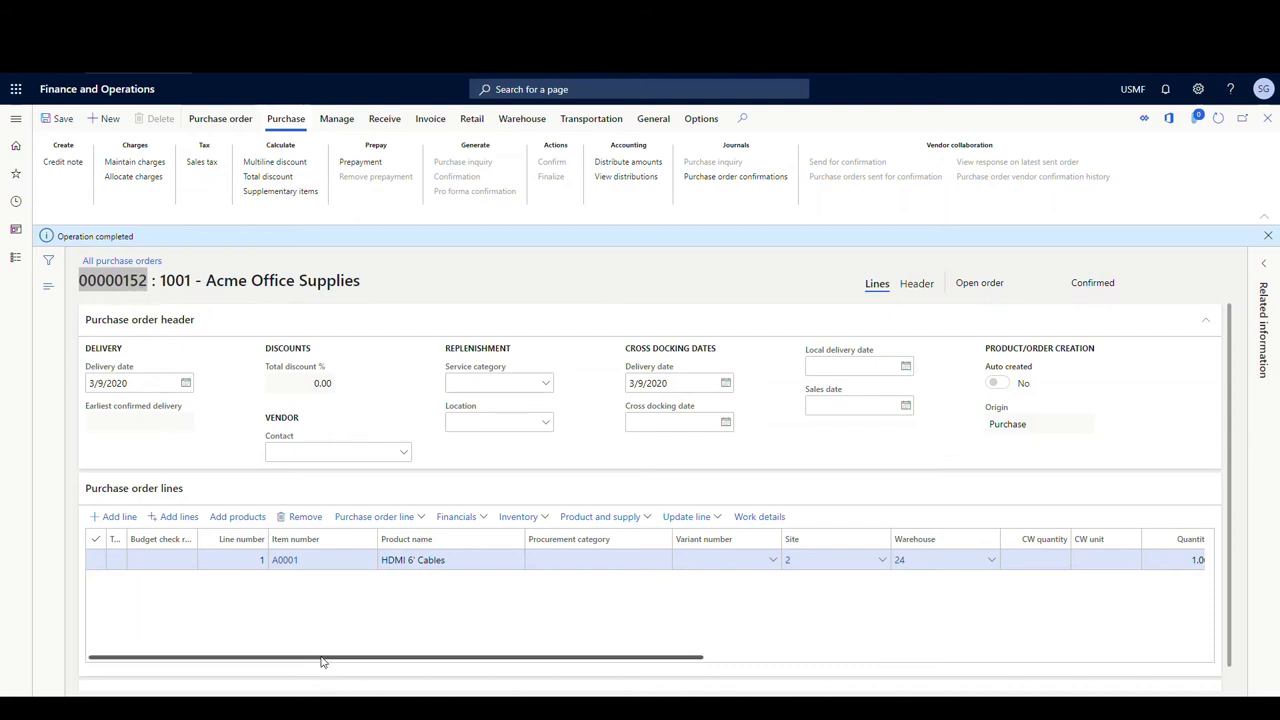
# - Examine the warehouse, quantity and unit of the purchase order line for item A0001
pyautogui.moveTo(325, 658); pyautogui.dragTo(342, 658)
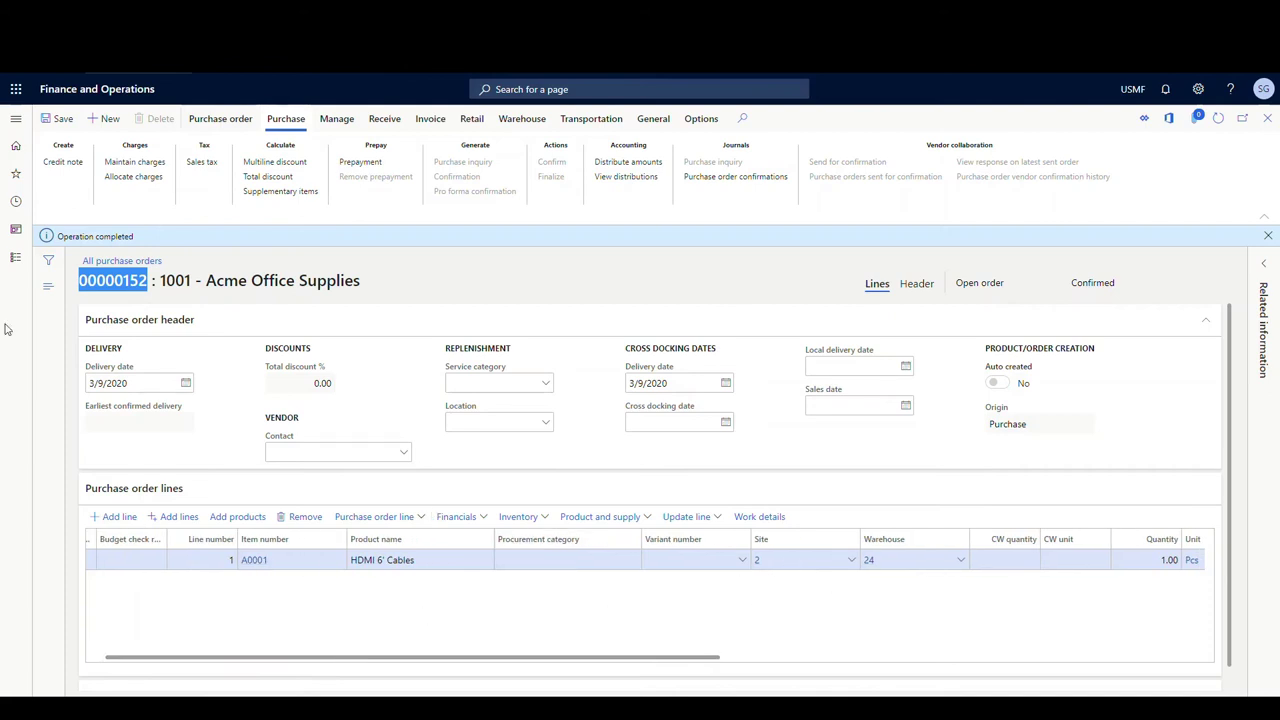
# - Switch to the Warehousing app and start an inbound Purchase Receive by entering the first purchase order's number
pyautogui.hotkey('alt', 'Tab')
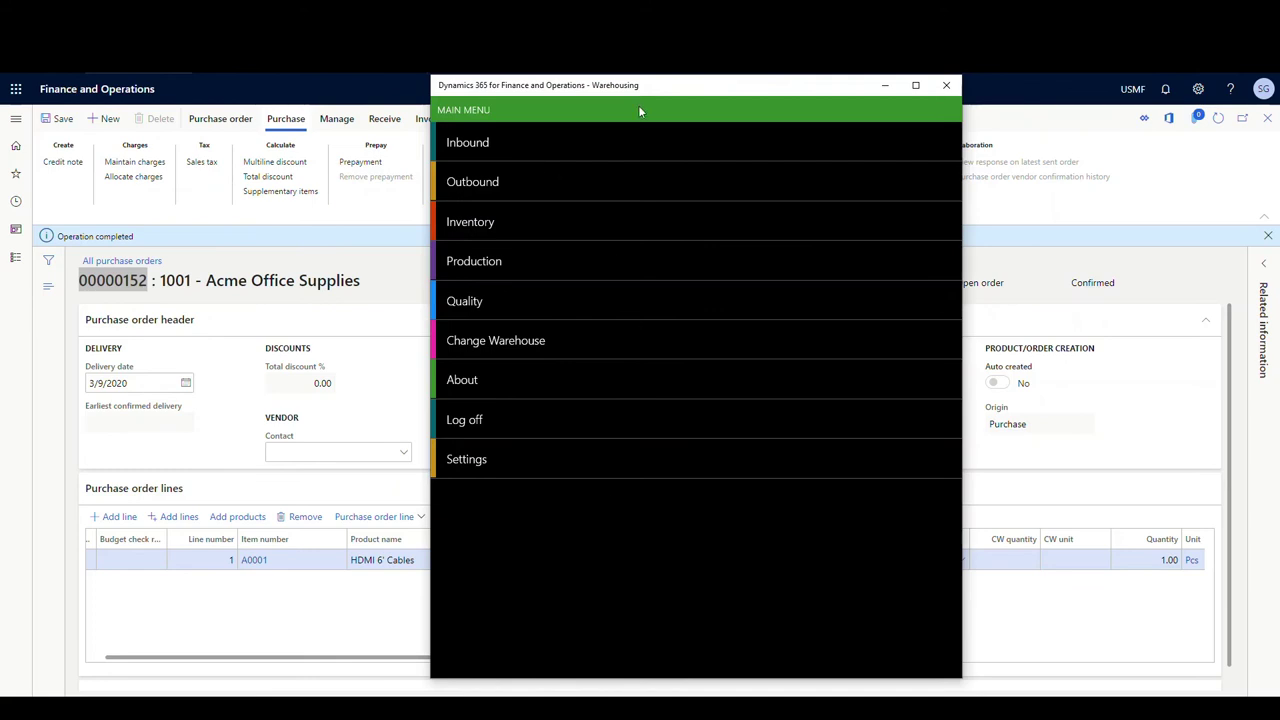
pyautogui.click(484, 137)
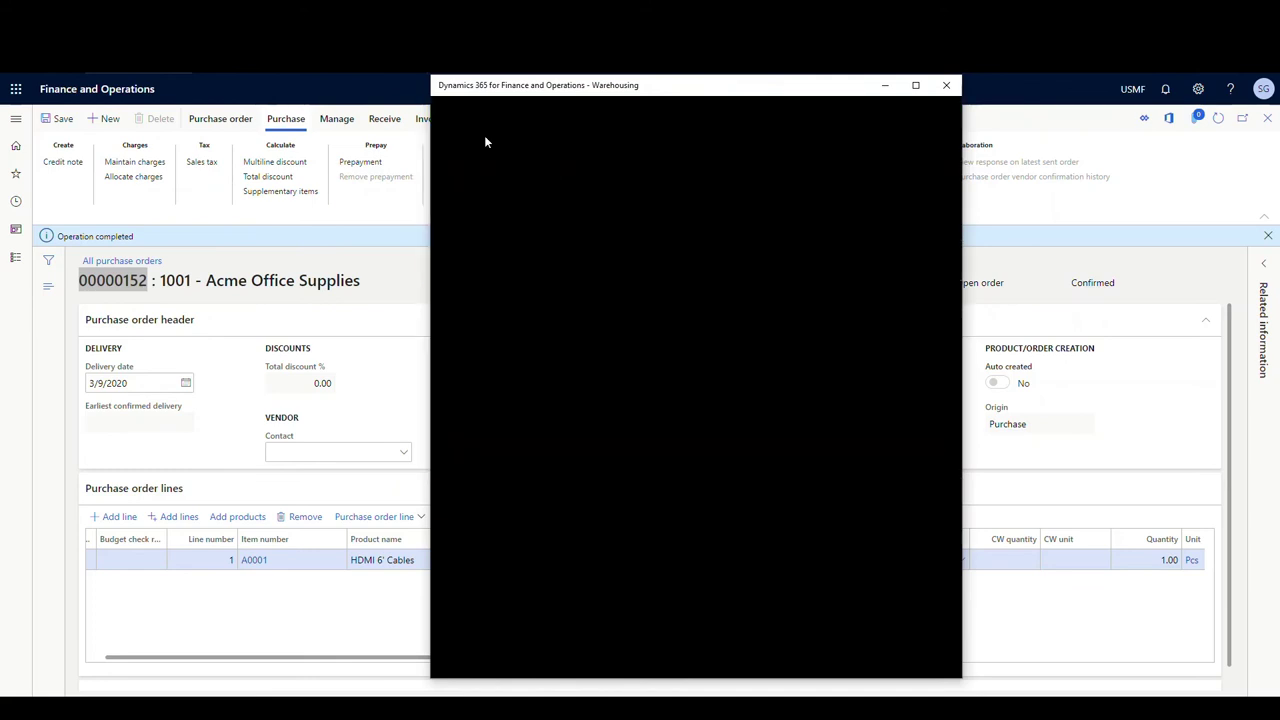
pyautogui.click(537, 146)
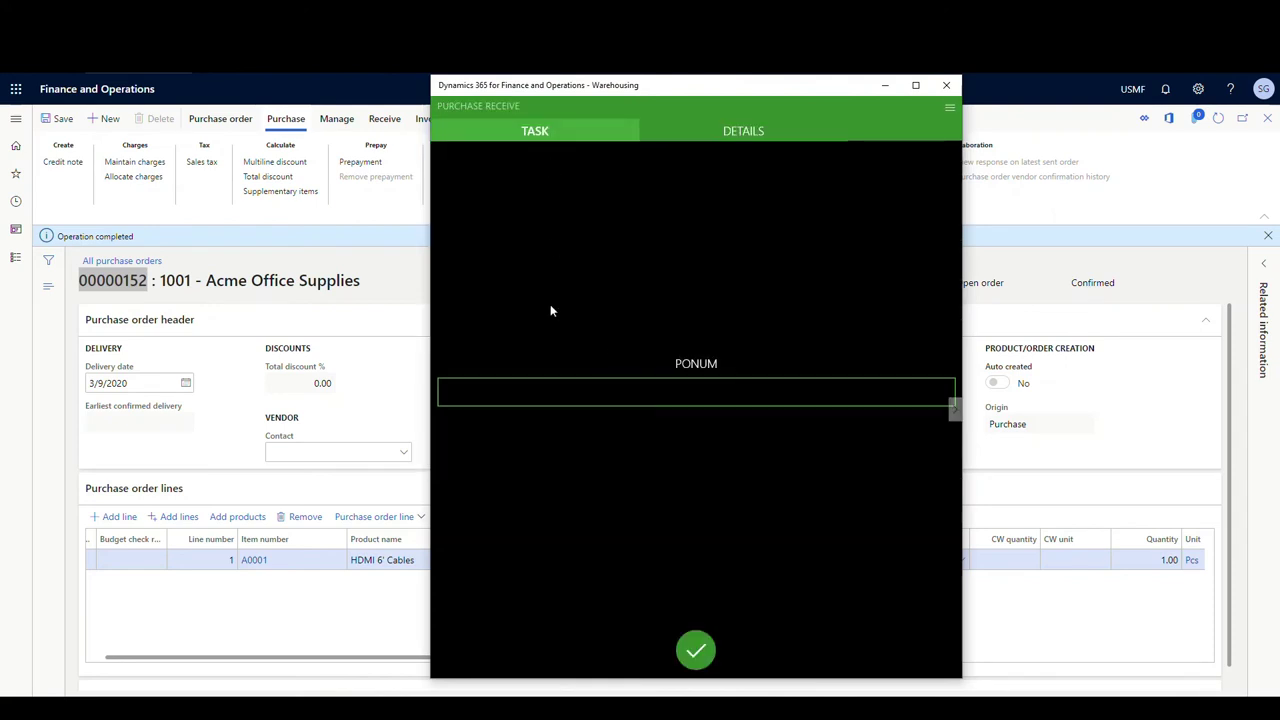
pyautogui.write('00000151')
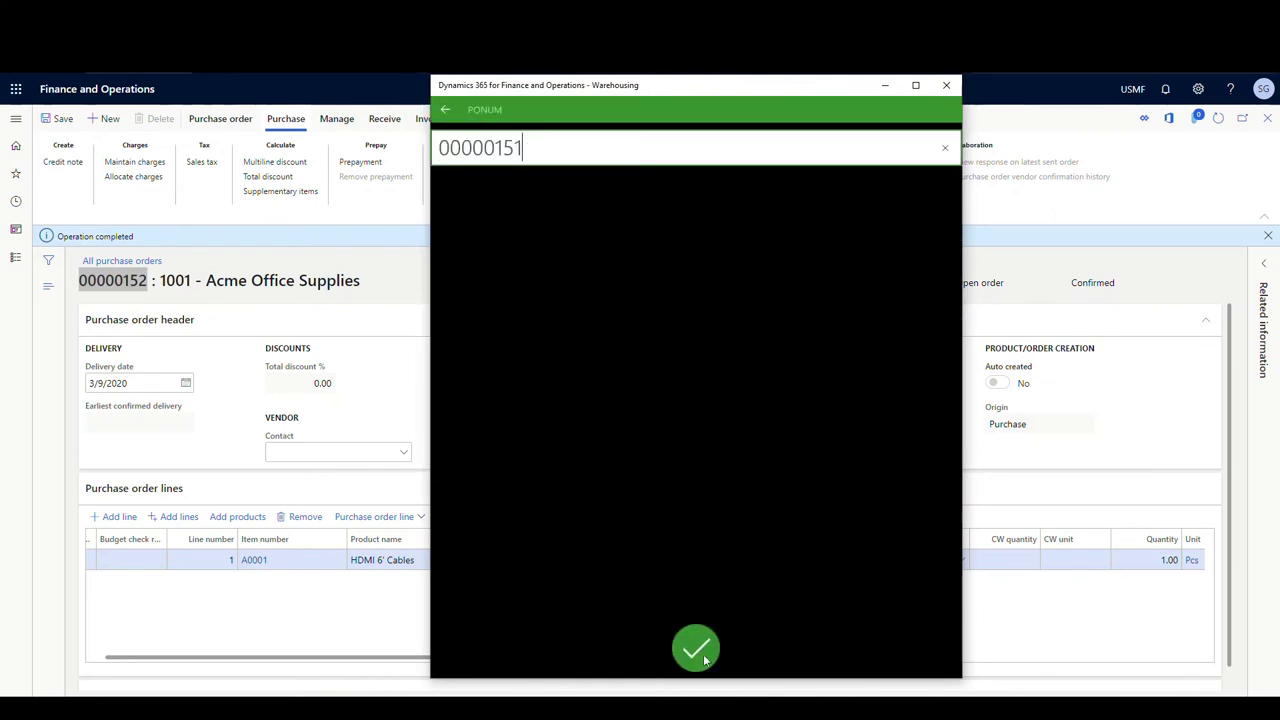
pyautogui.press('Return')
# - Receive 1 pcs of item A0001 on the first purchase order and confirm the item
pyautogui.click(665, 408)
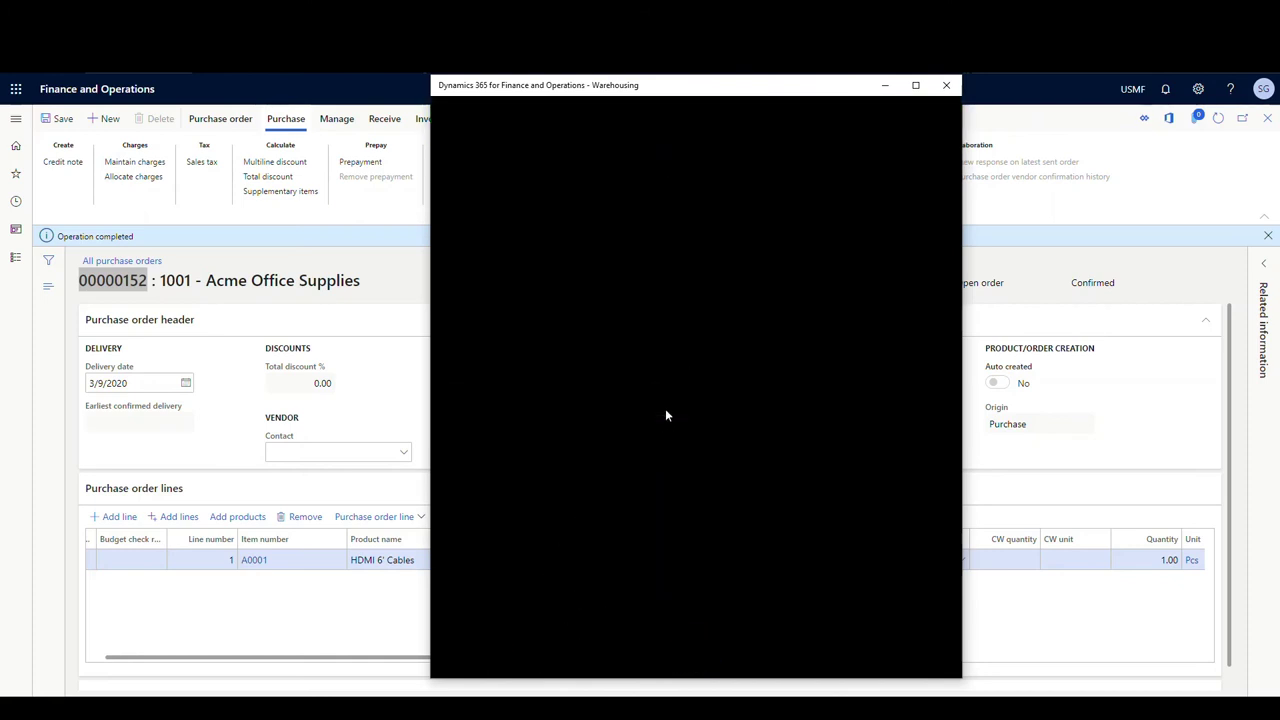
pyautogui.write('a0001')
pyautogui.press('Return')
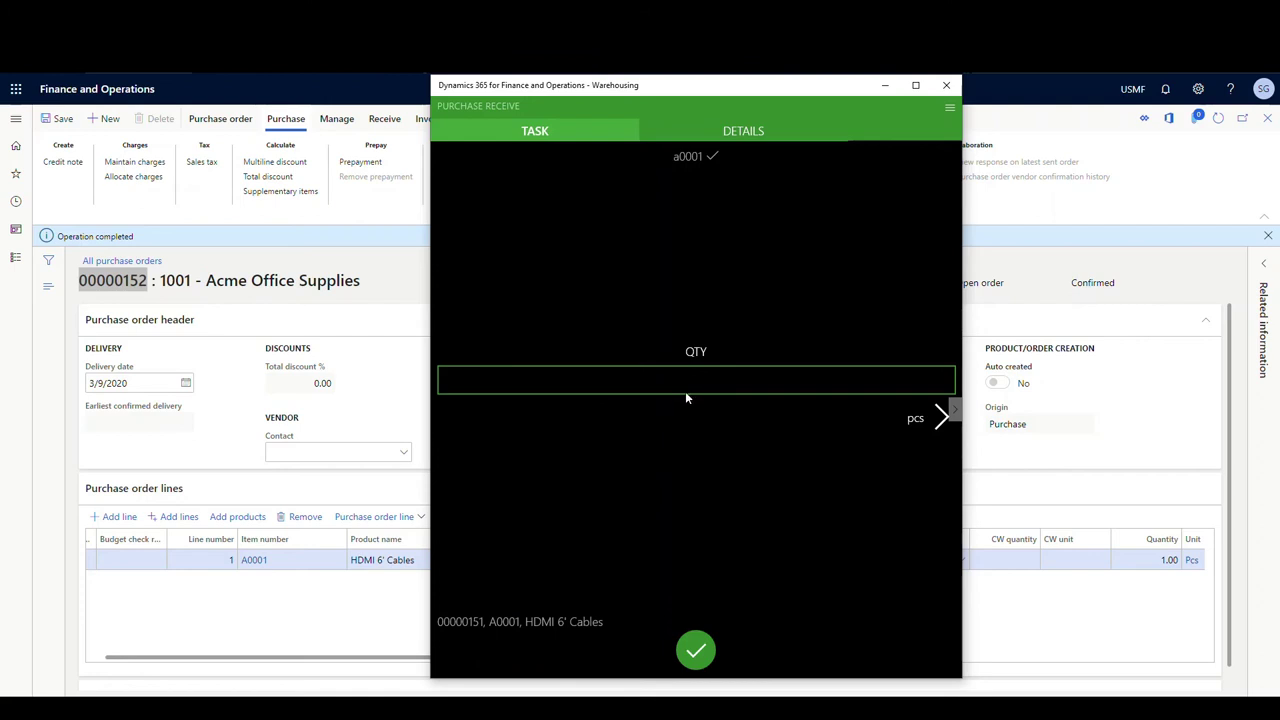
pyautogui.click(685, 391)
pyautogui.write('1')
pyautogui.click(578, 644)
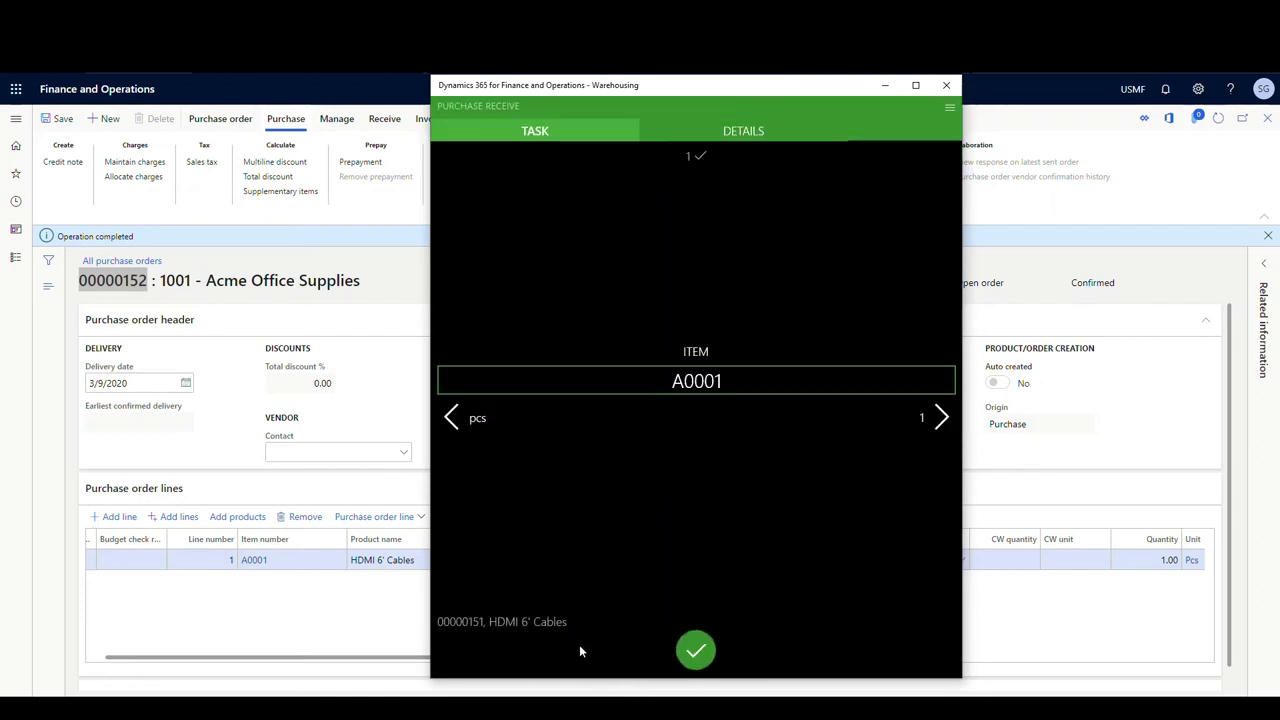
pyautogui.click(703, 651)
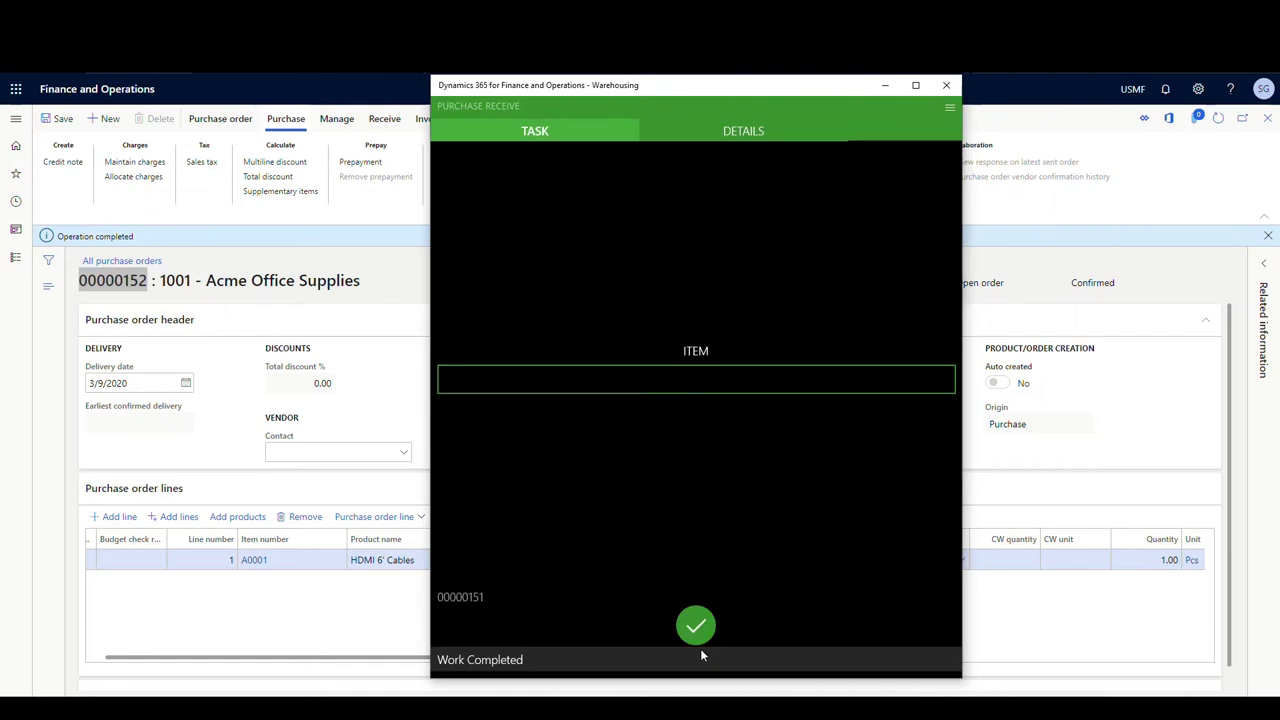
# - Leave the current receipt and start a new Purchase Receive with the number of the purchase order open in Finance and Operations
pyautogui.click(946, 106)
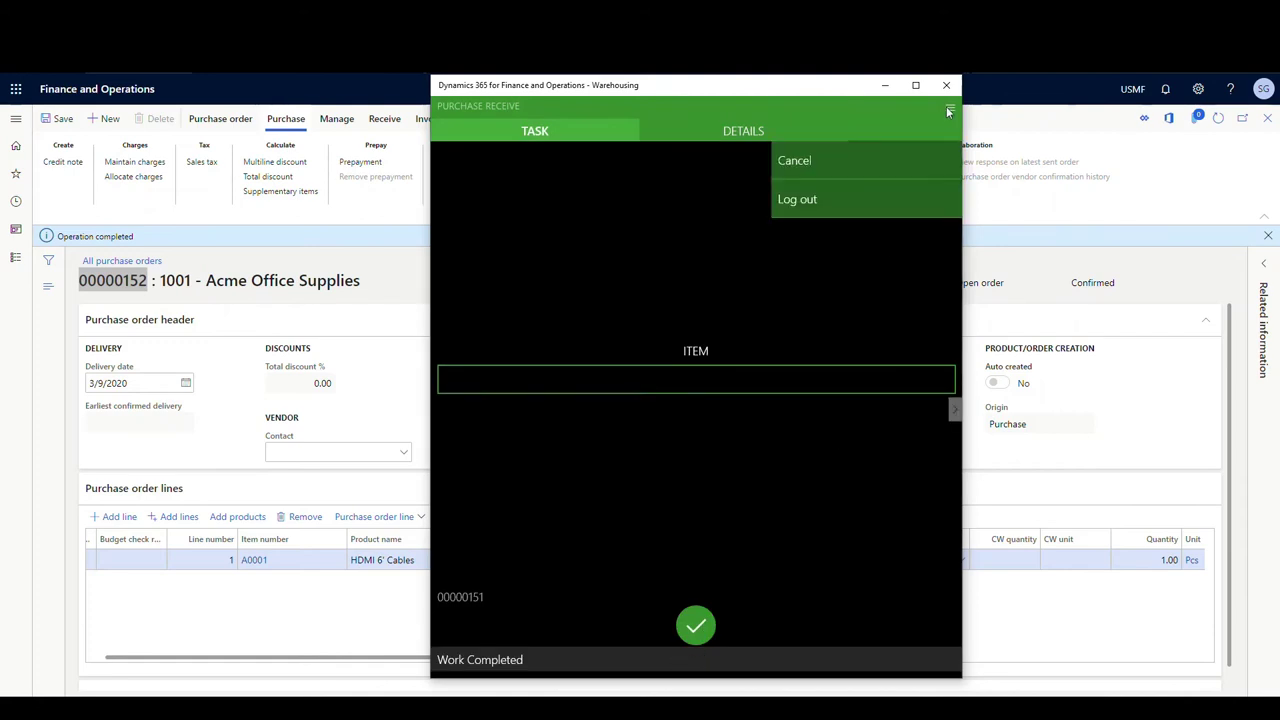
pyautogui.click(810, 172)
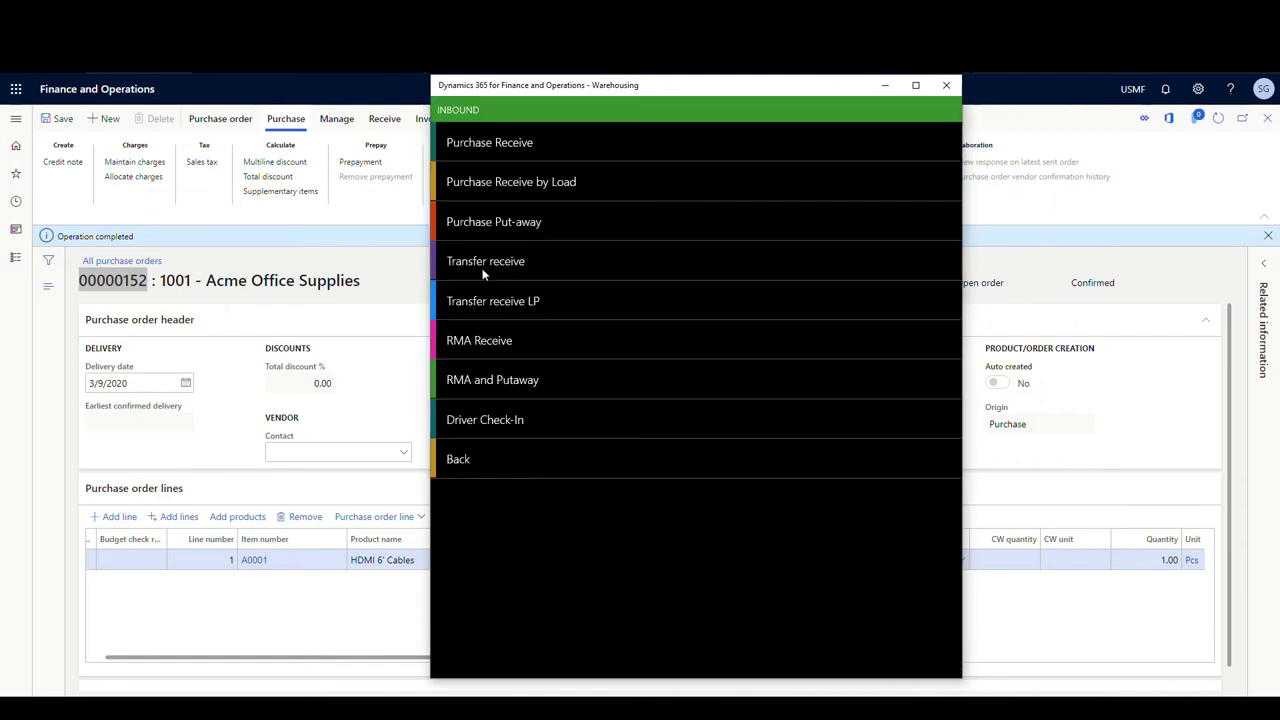
pyautogui.click(522, 145)
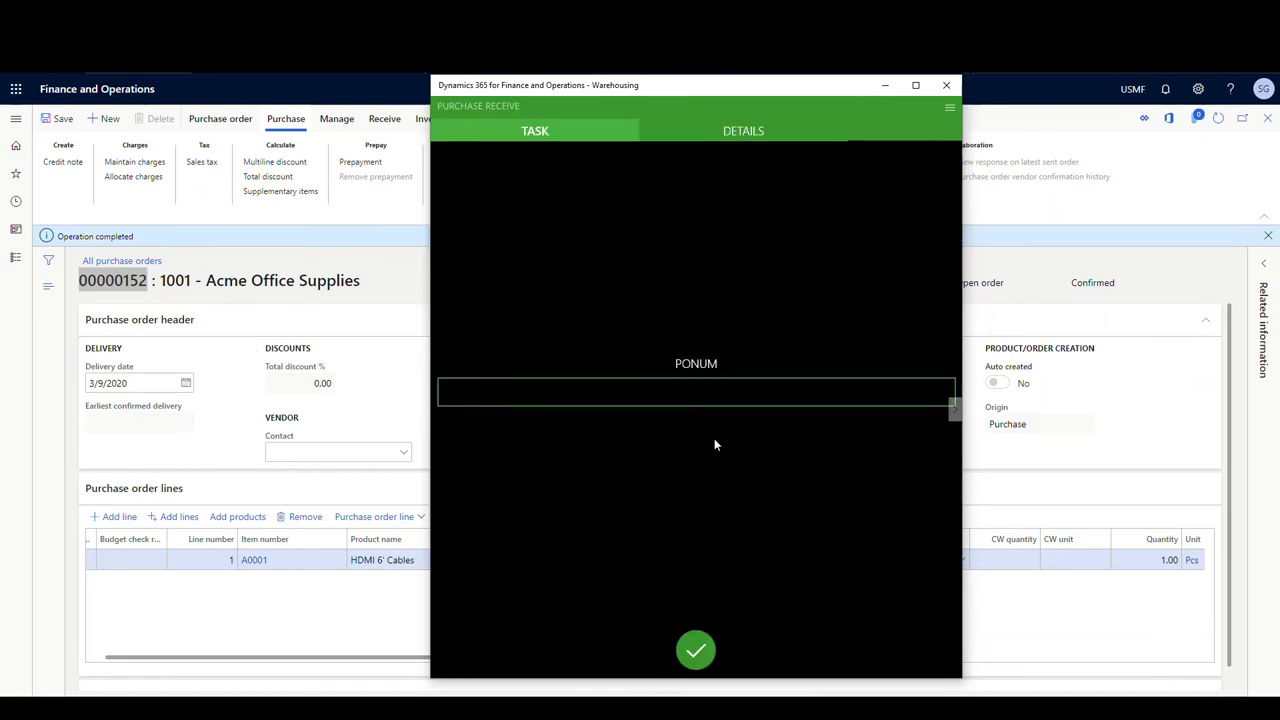
pyautogui.press('BackSpace')
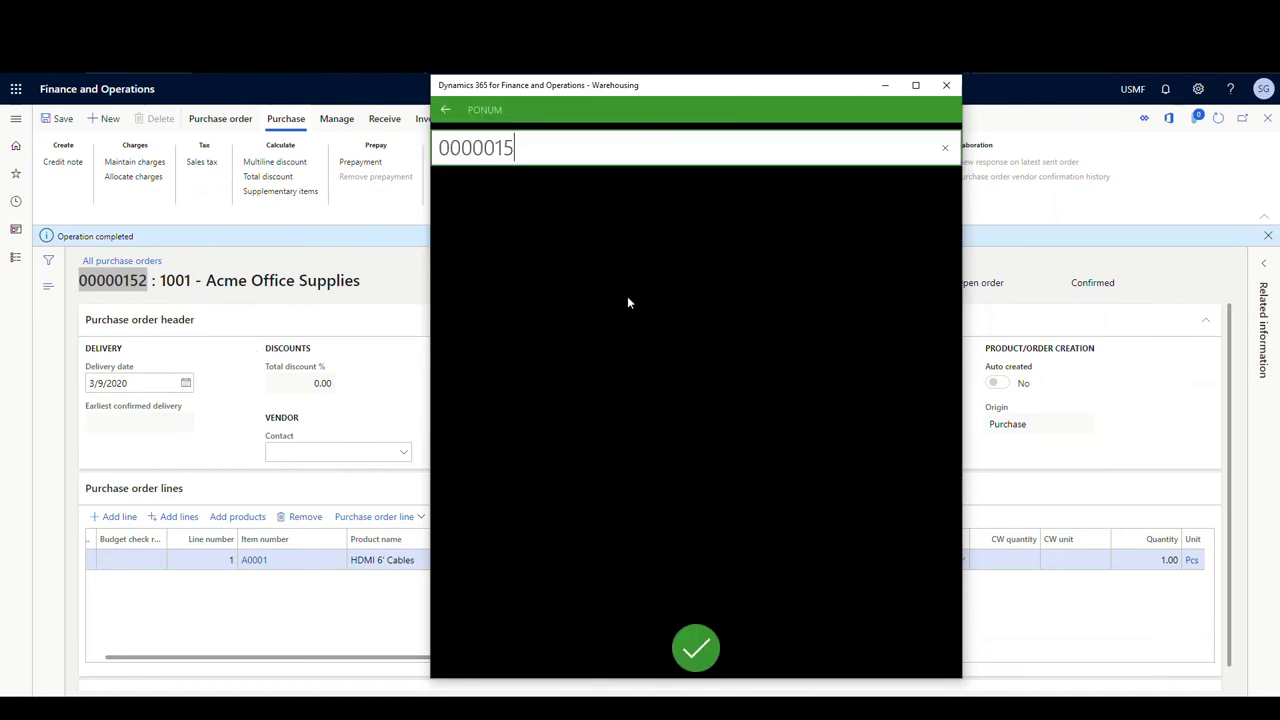
pyautogui.write('2')
pyautogui.click(700, 640)
# - Receive 1 pcs of item A0001 on the second purchase order and confirm the item
pyautogui.click(699, 404)
pyautogui.write('a0001')
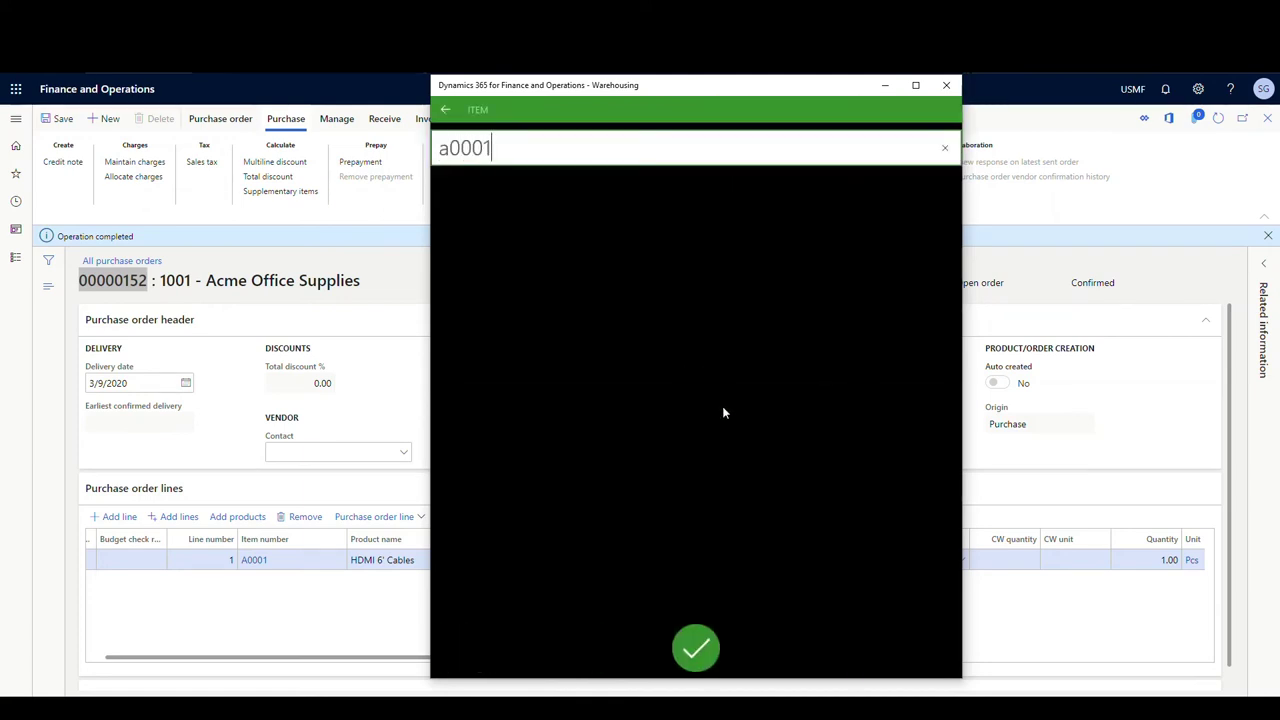
pyautogui.press('Return')
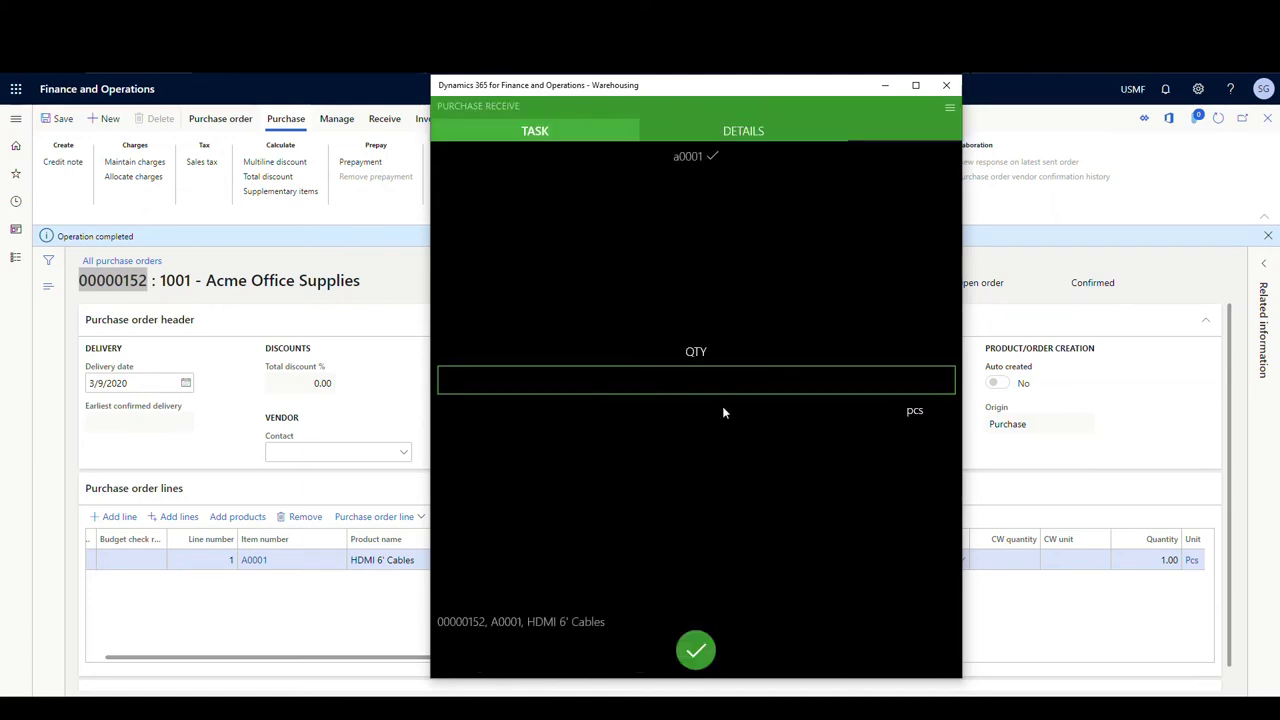
pyautogui.click(665, 376)
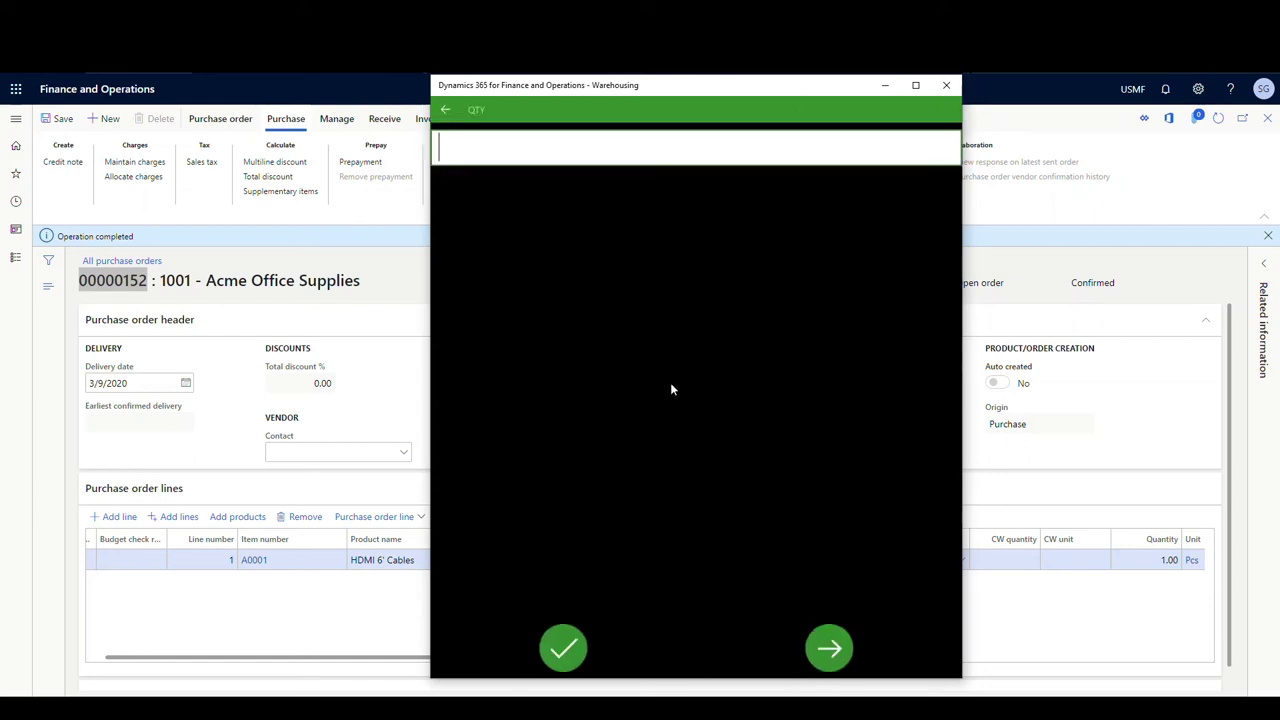
pyautogui.write('1')
pyautogui.click(547, 658)
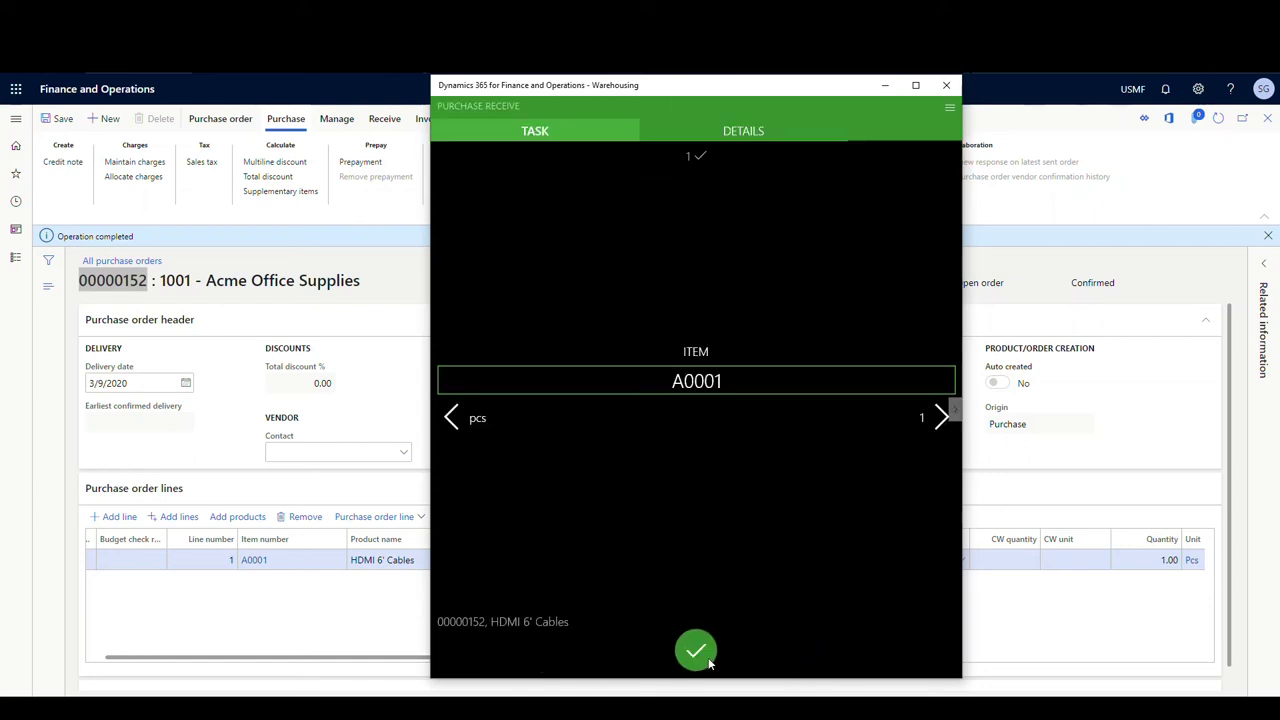
pyautogui.click(700, 652)
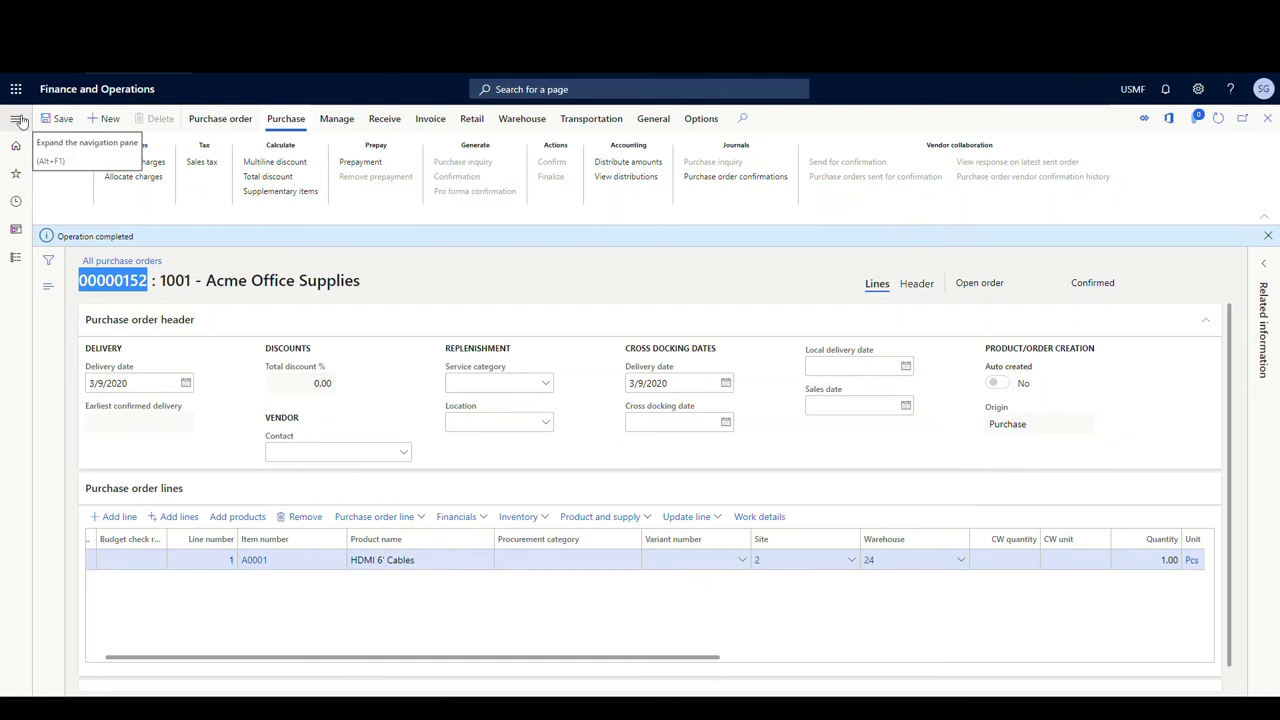
# - Switch back to Finance and Operations and open the list of all work in Warehouse management
pyautogui.click(17, 121)
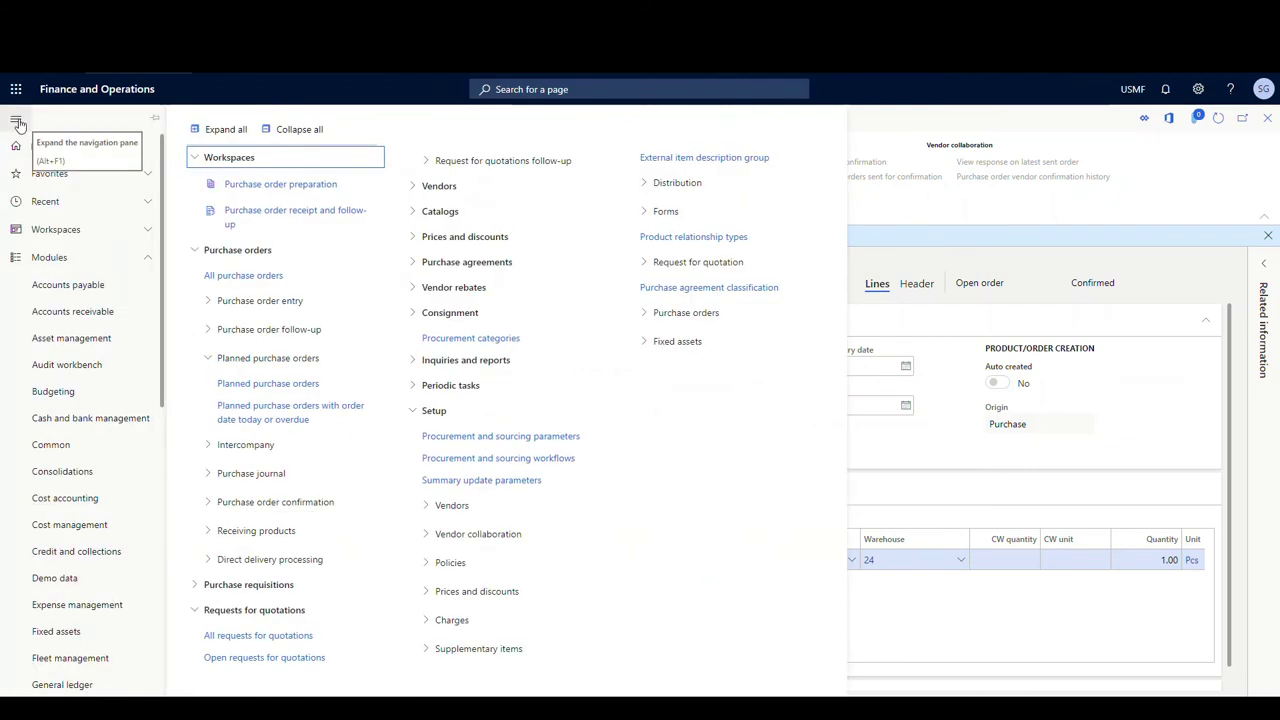
pyautogui.scroll(-5, 51, 400)
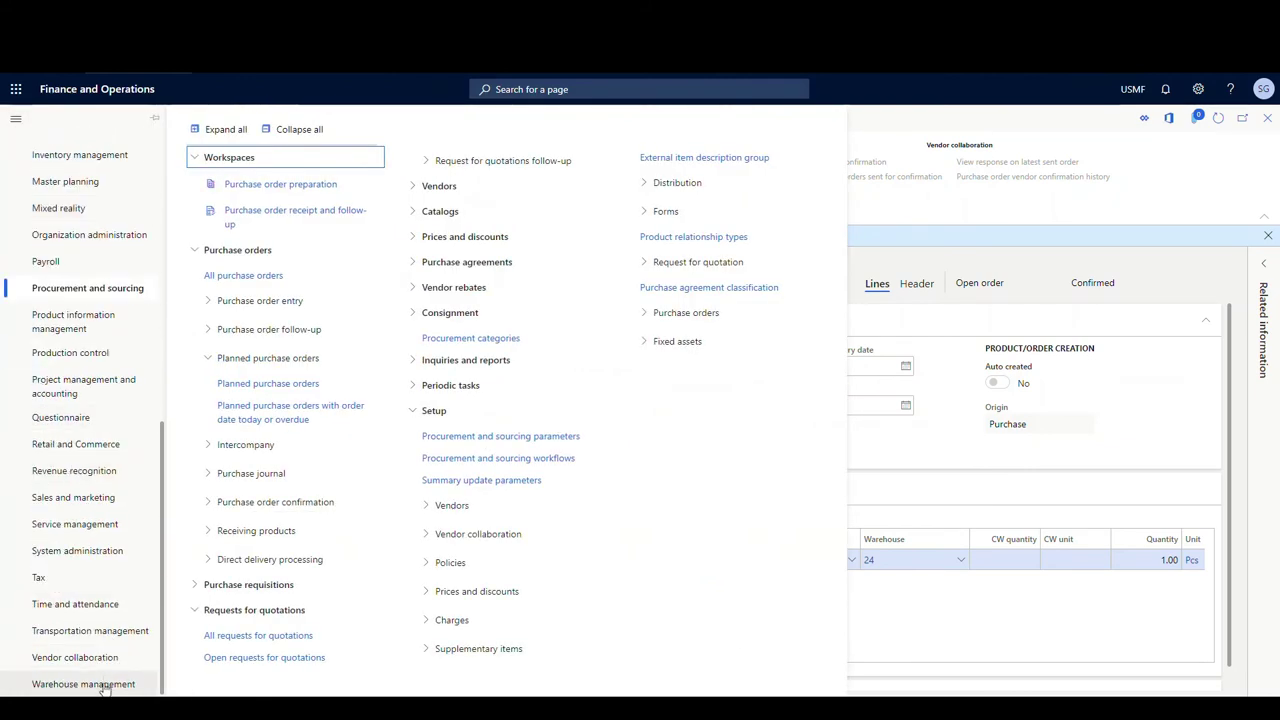
pyautogui.click(102, 687)
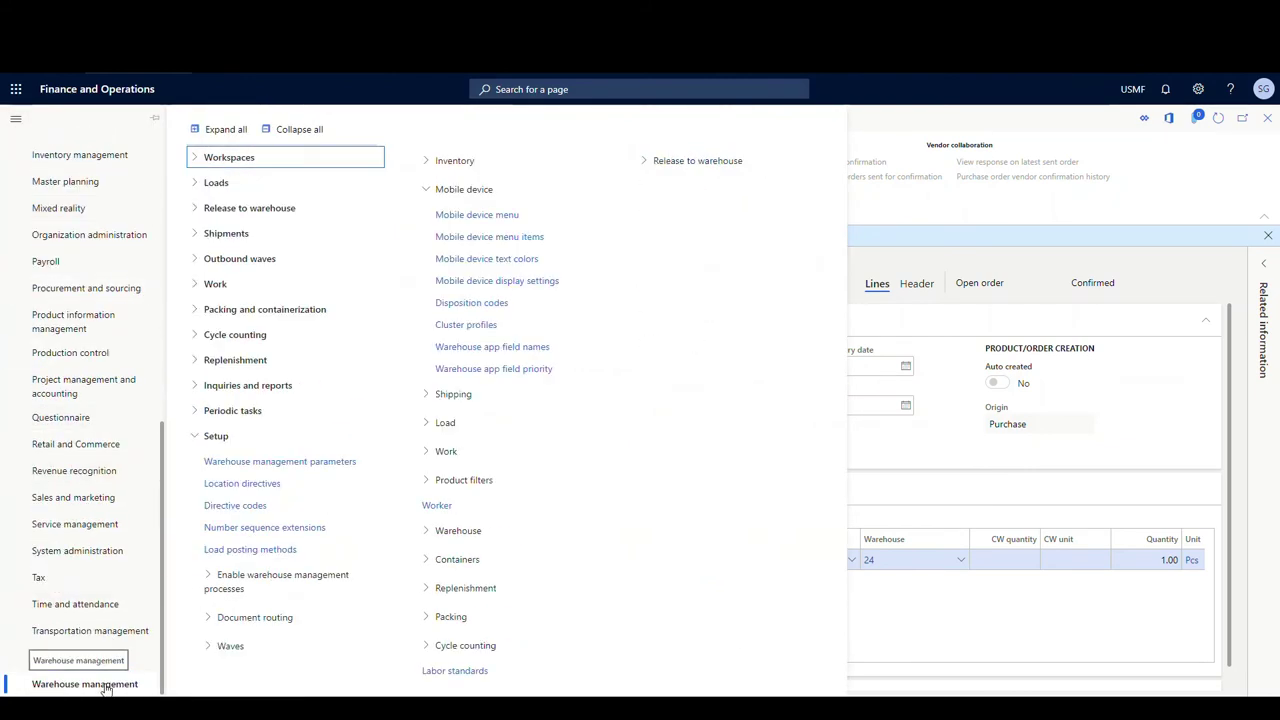
pyautogui.click(214, 436)
pyautogui.click(214, 284)
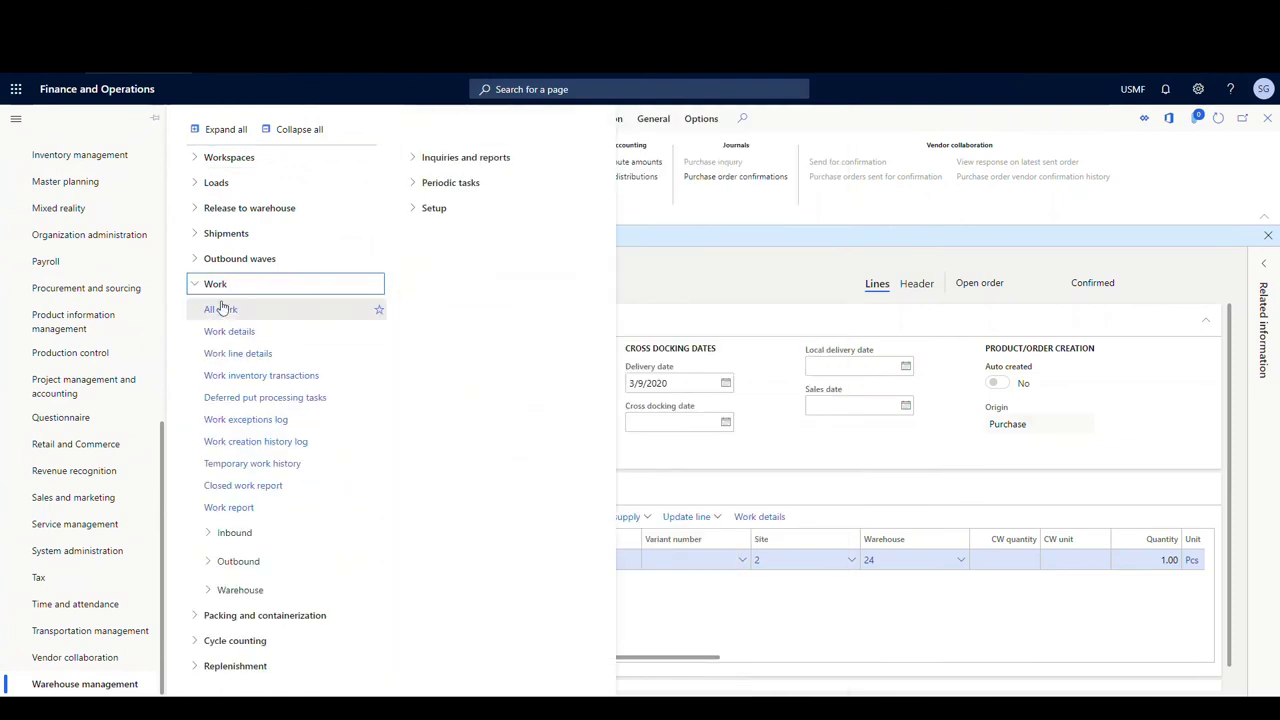
pyautogui.click(222, 309)
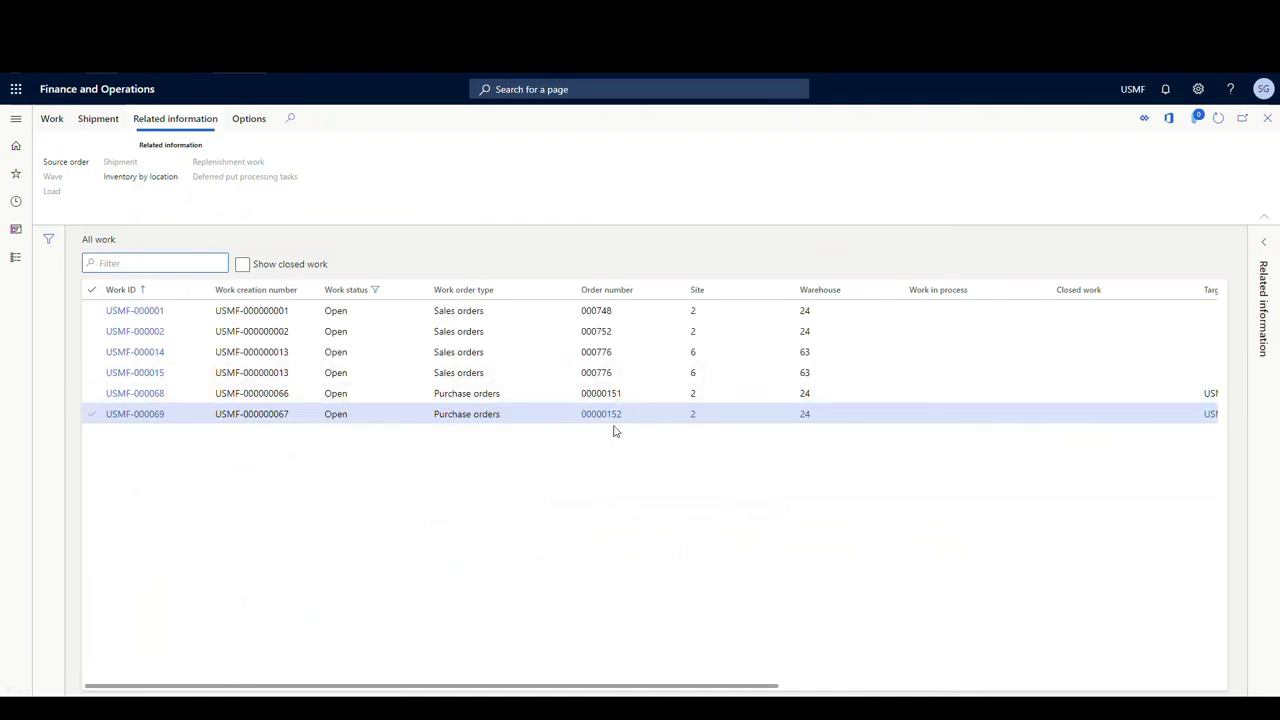
# - Open work USMF-000068 of the first purchase order and examine its pick, quality check and put lines
pyautogui.click(147, 403)
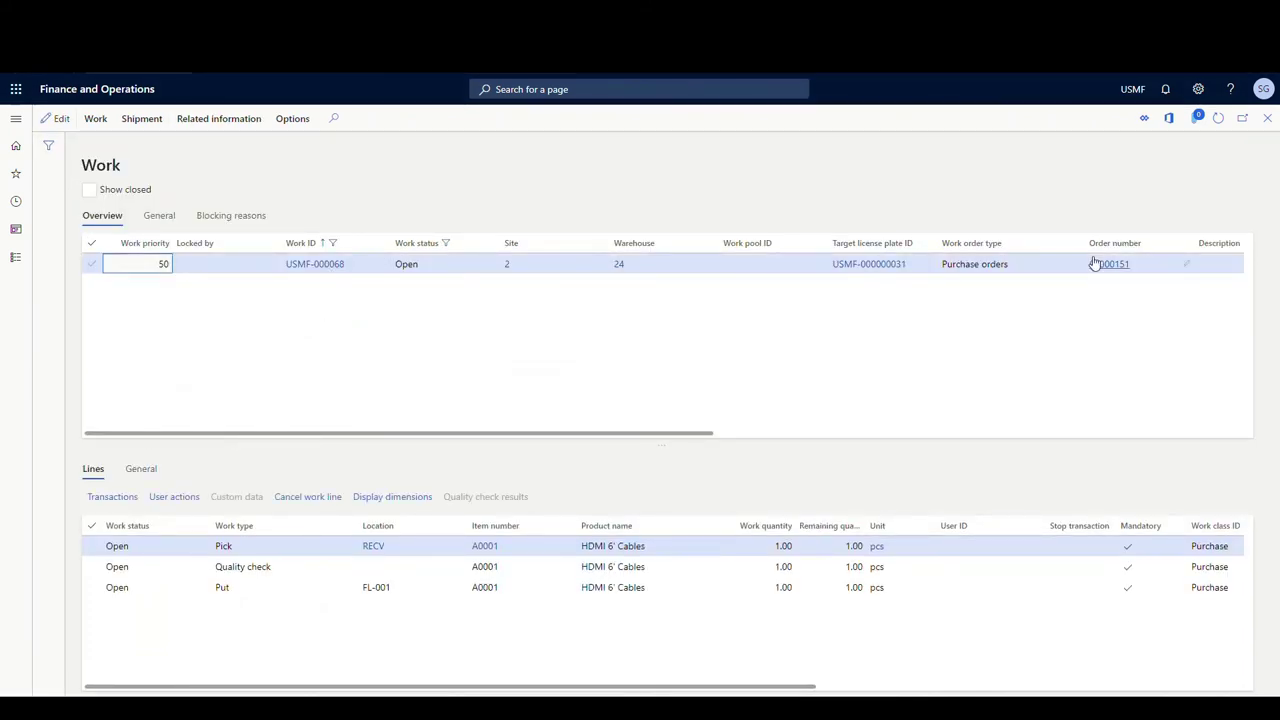
pyautogui.click(257, 549)
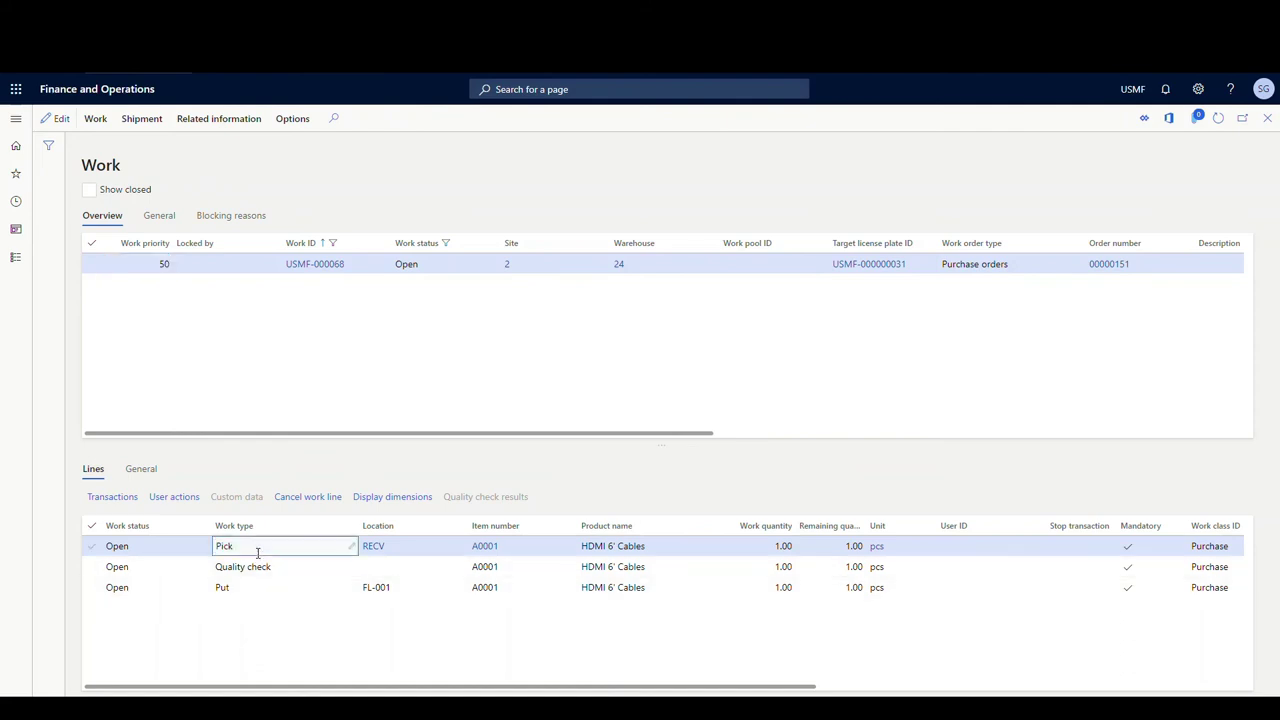
pyautogui.click(276, 566)
pyautogui.click(268, 587)
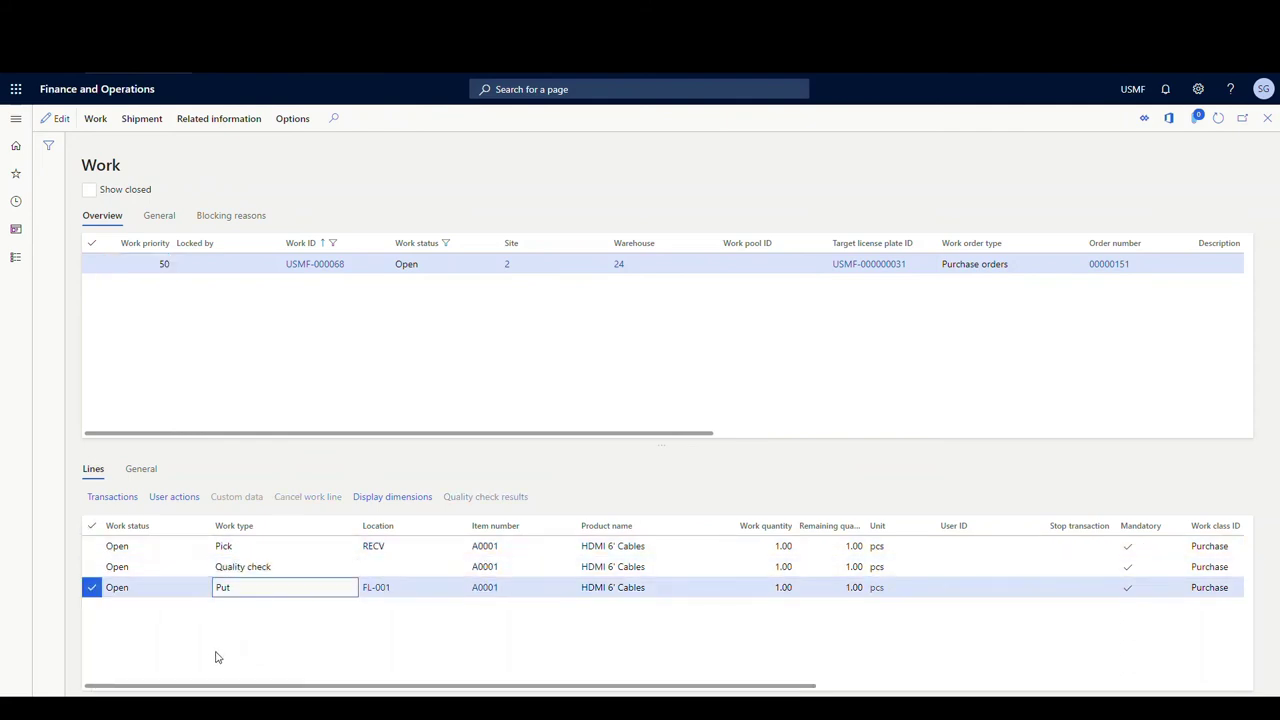
pyautogui.click(284, 564)
pyautogui.click(277, 548)
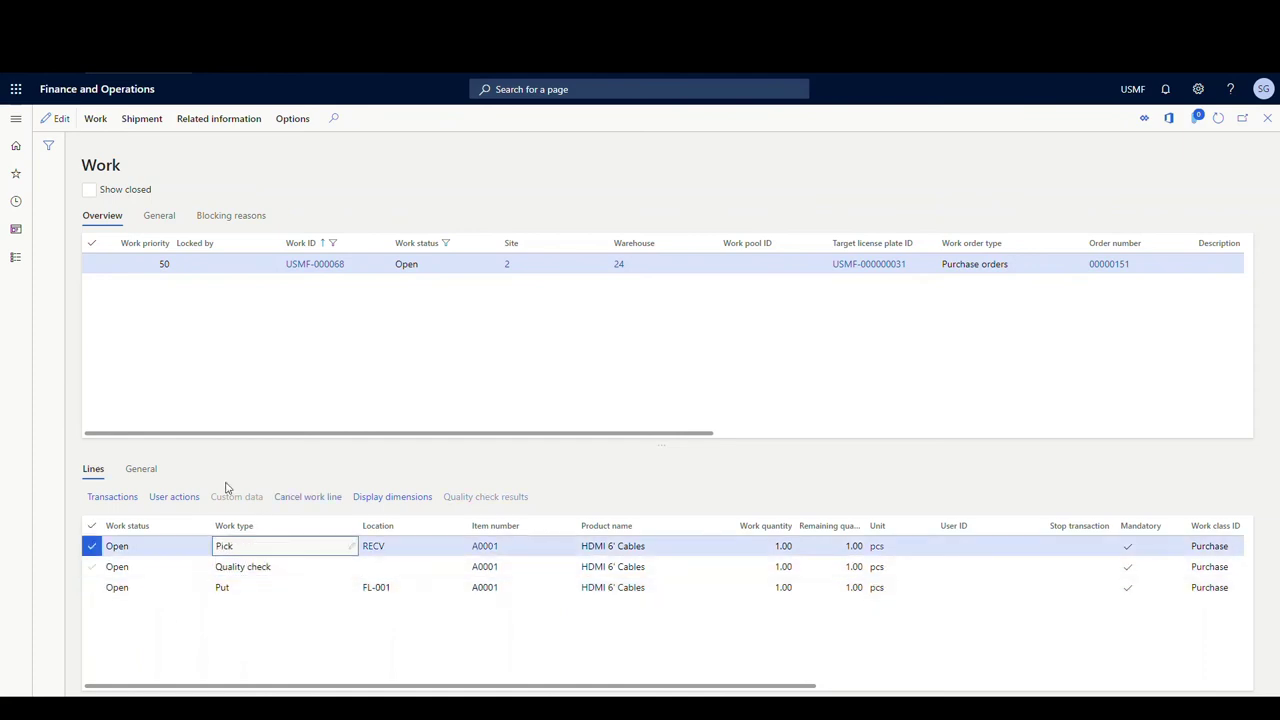
# - Copy the work ID USMF-000068 from the work overview
pyautogui.click(286, 274)
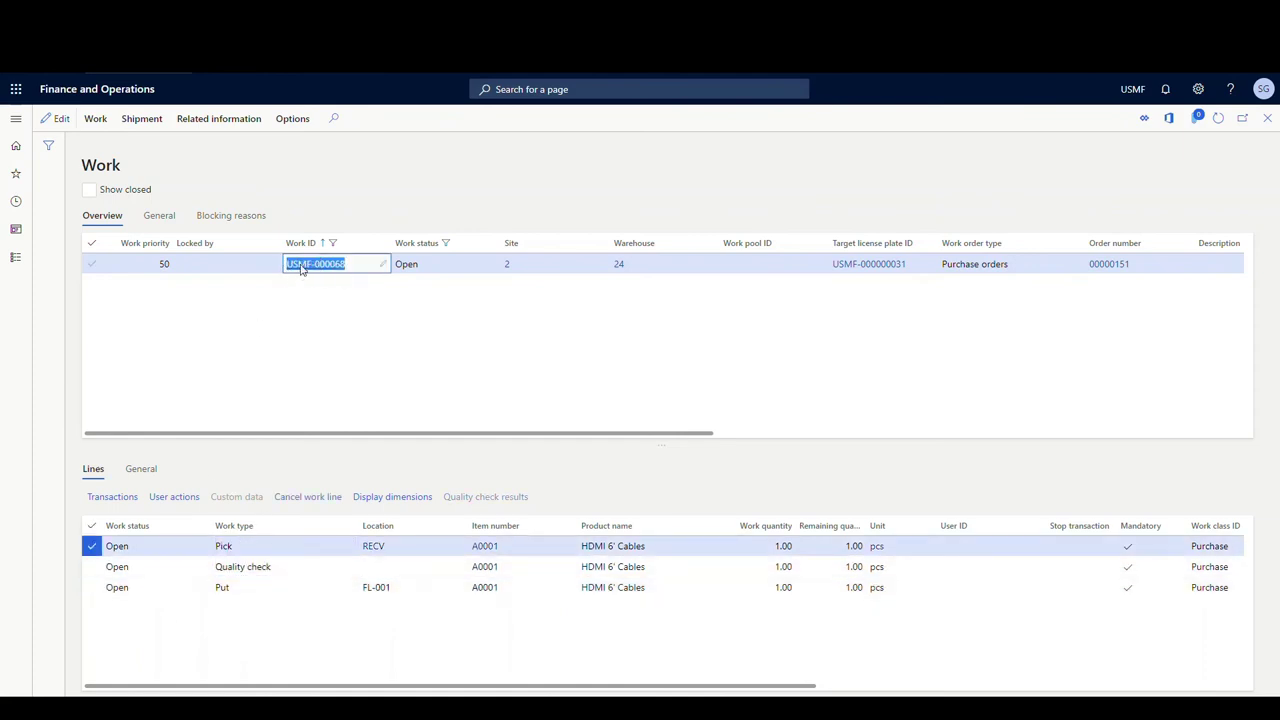
pyautogui.rightClick(300, 266)
pyautogui.click(348, 276)
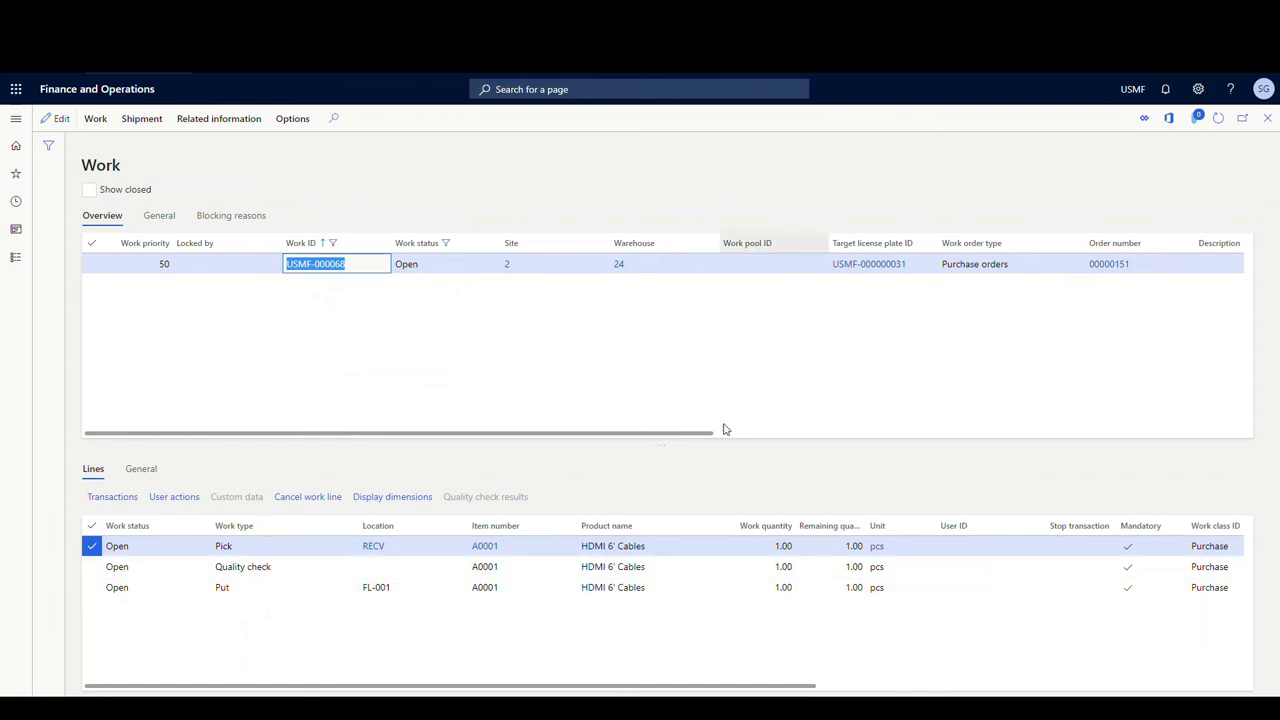
# - Return to the Warehousing app, cancel the open Purchase Receive task and start Purchase Put-away
pyautogui.hotkey('alt', 'Tab')
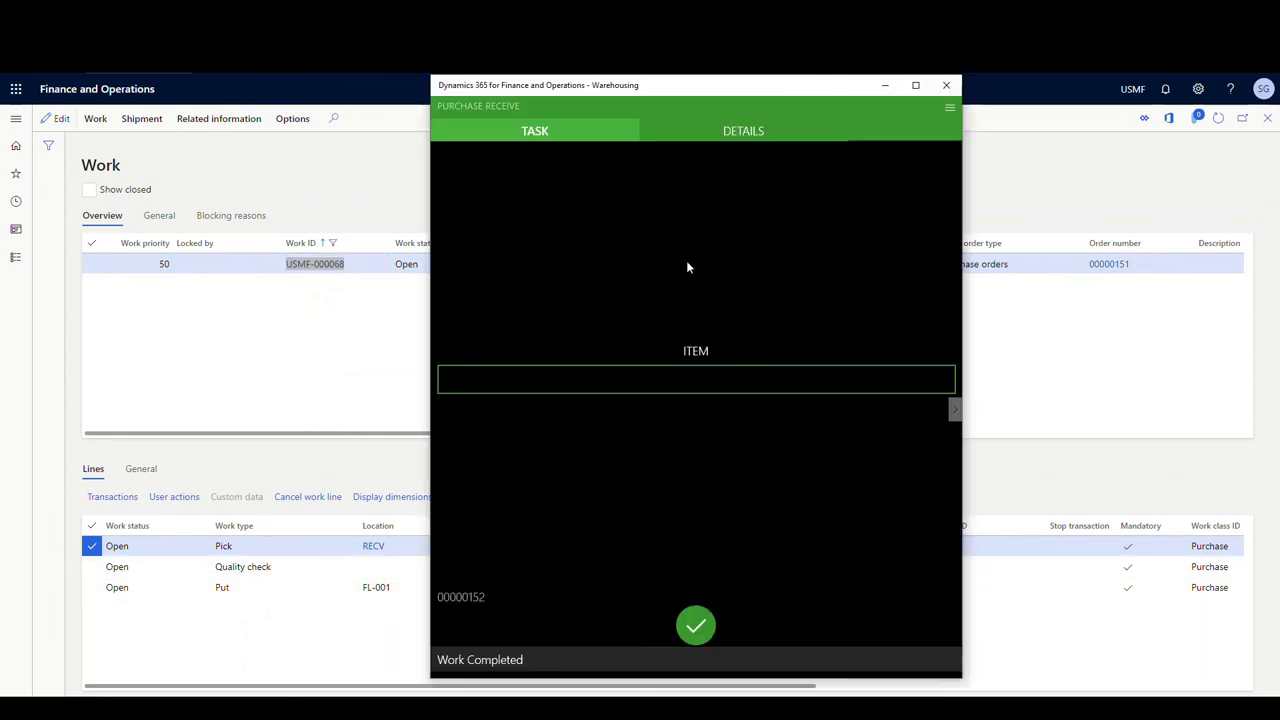
pyautogui.click(949, 109)
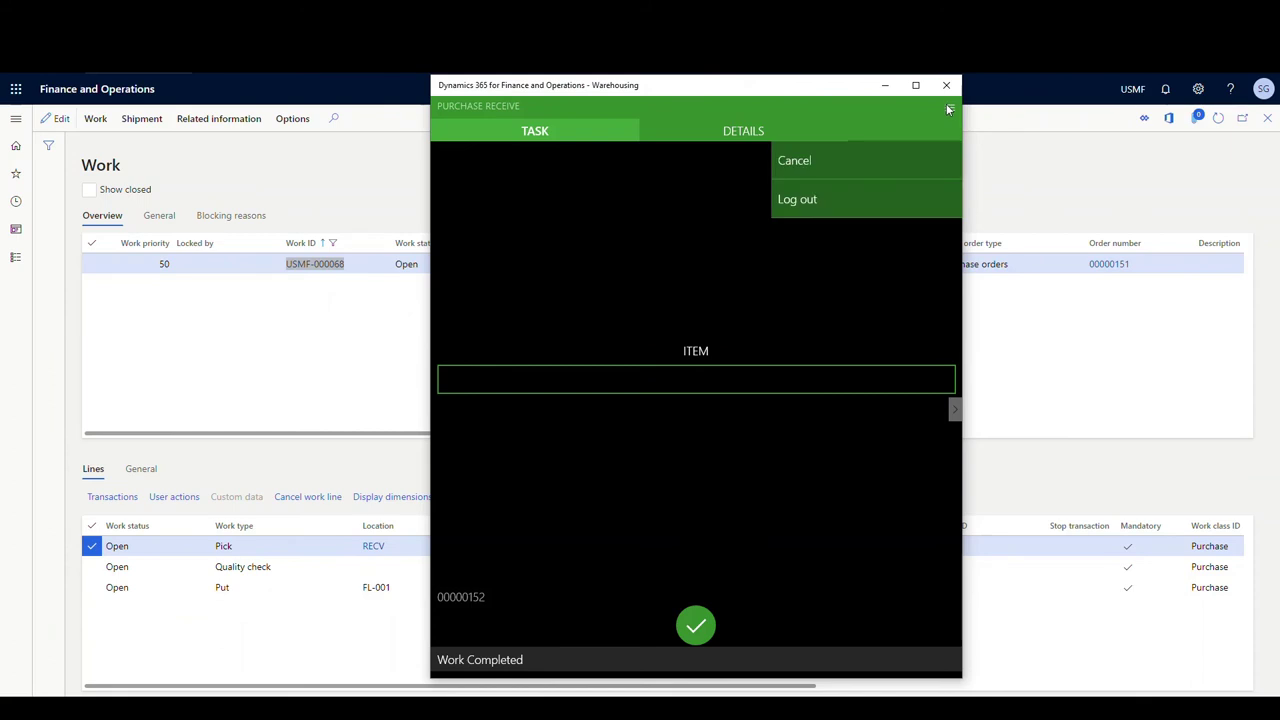
pyautogui.click(807, 160)
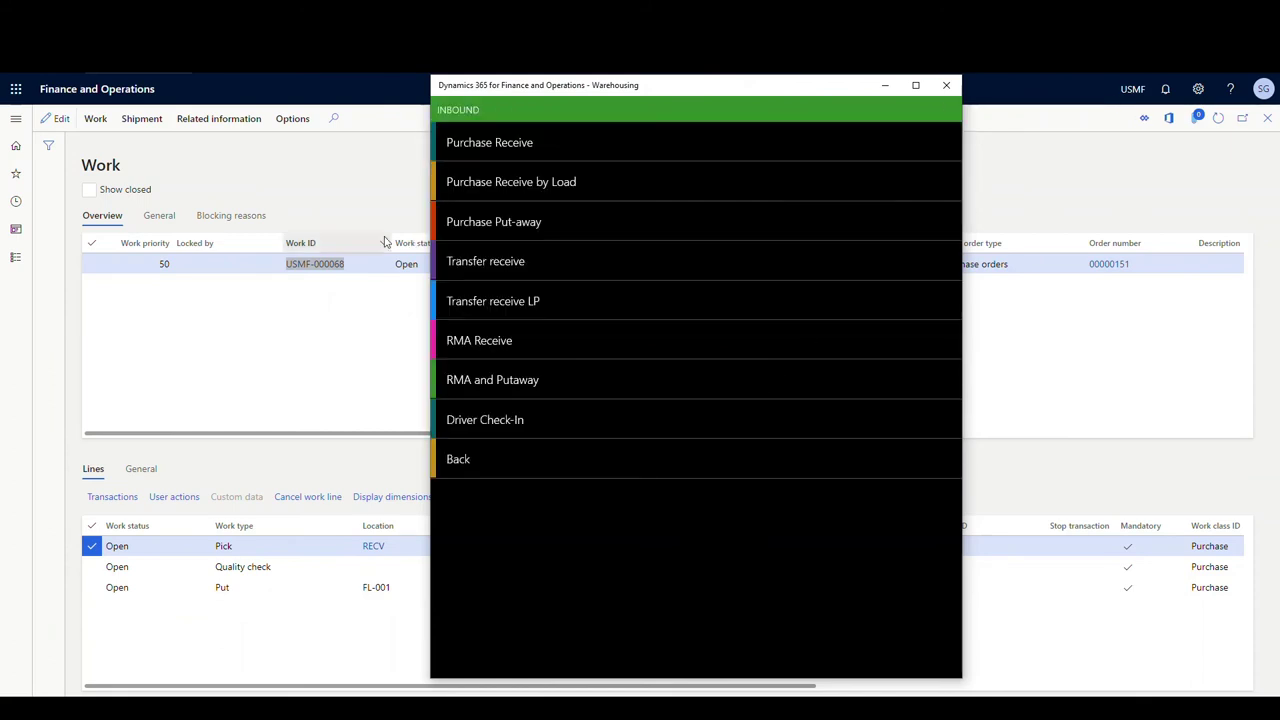
pyautogui.click(529, 221)
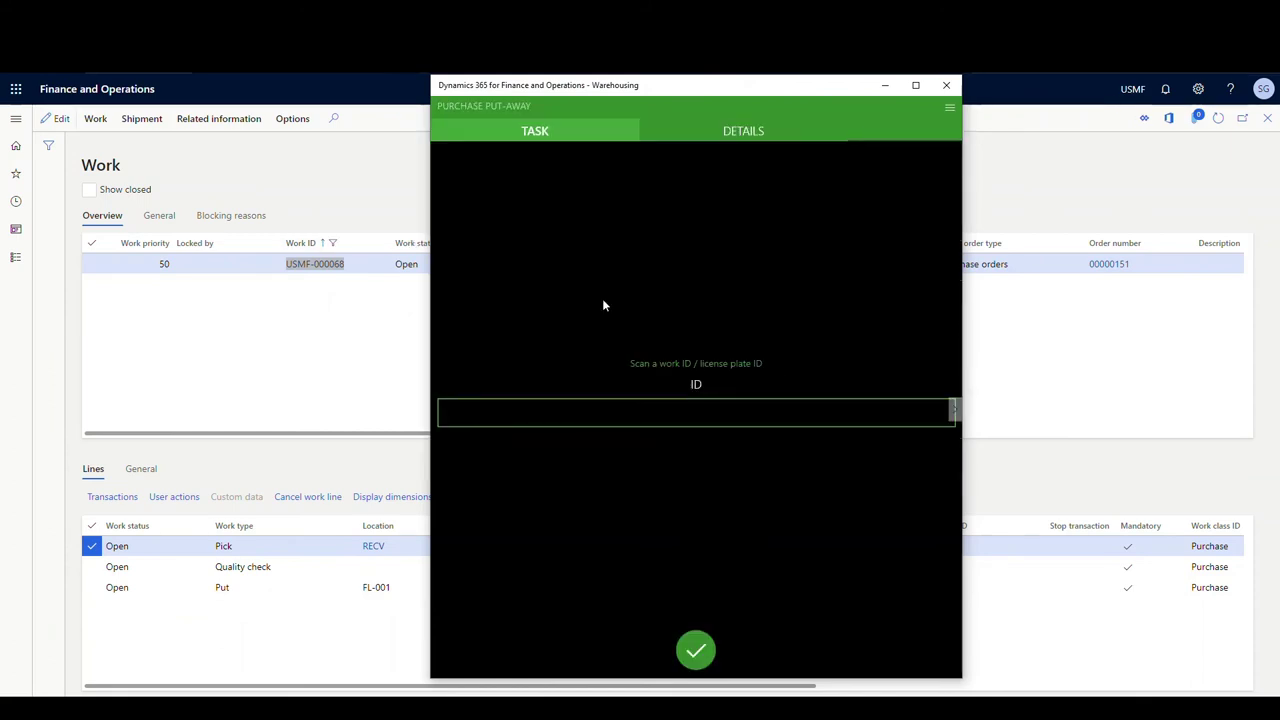
# - Enter the copied work ID USMF-000068 for the put-away and confirm the pick of item A0001 from RECV
pyautogui.click(654, 413)
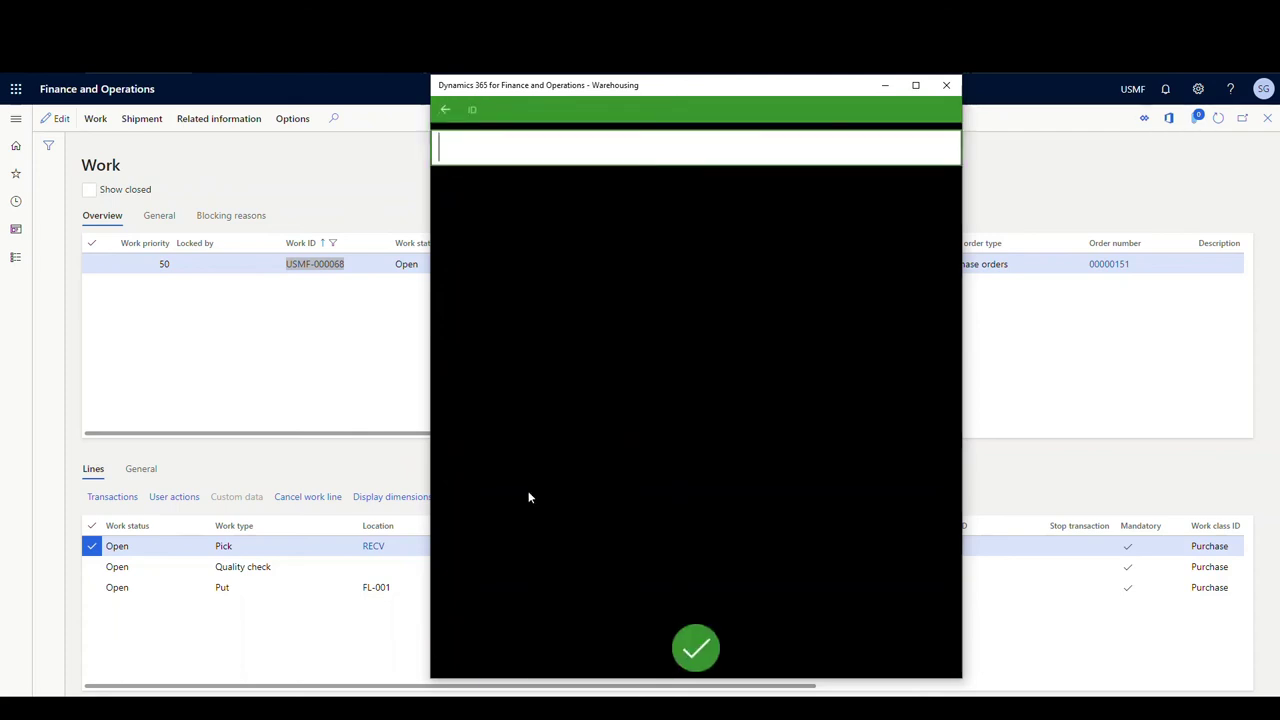
pyautogui.hotkey('ctrl', 'v')
pyautogui.click(698, 646)
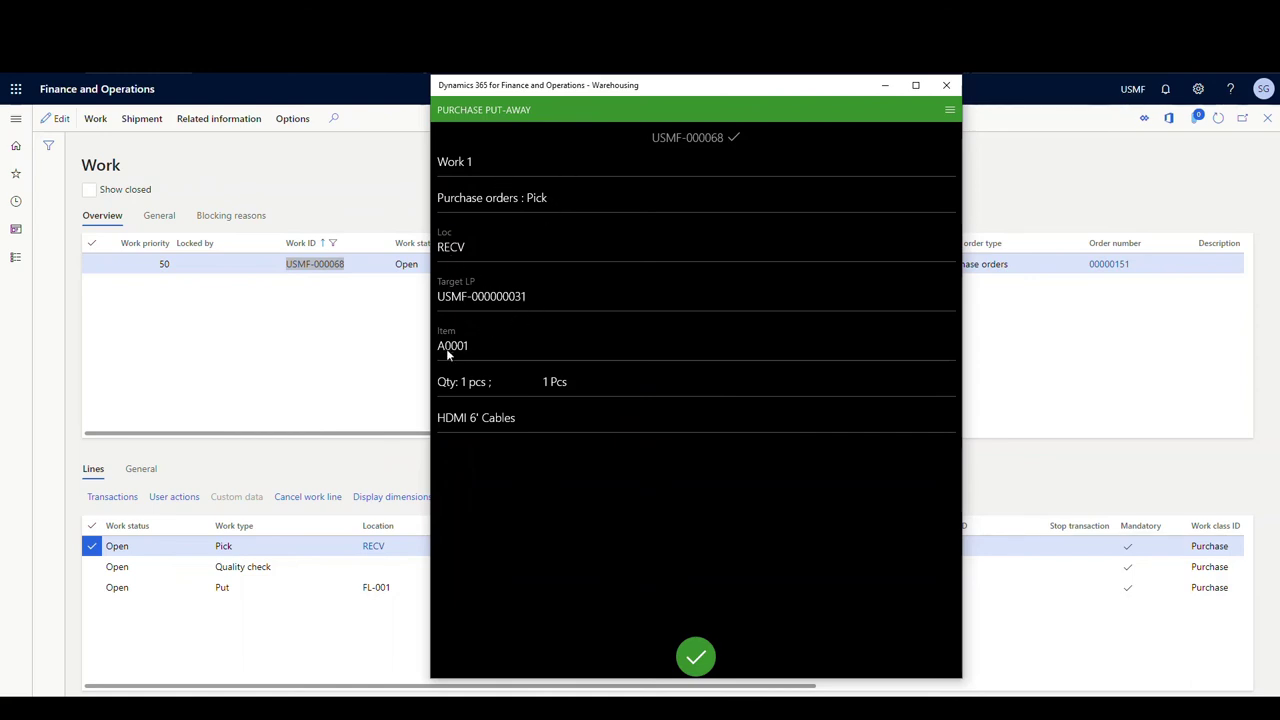
pyautogui.click(694, 648)
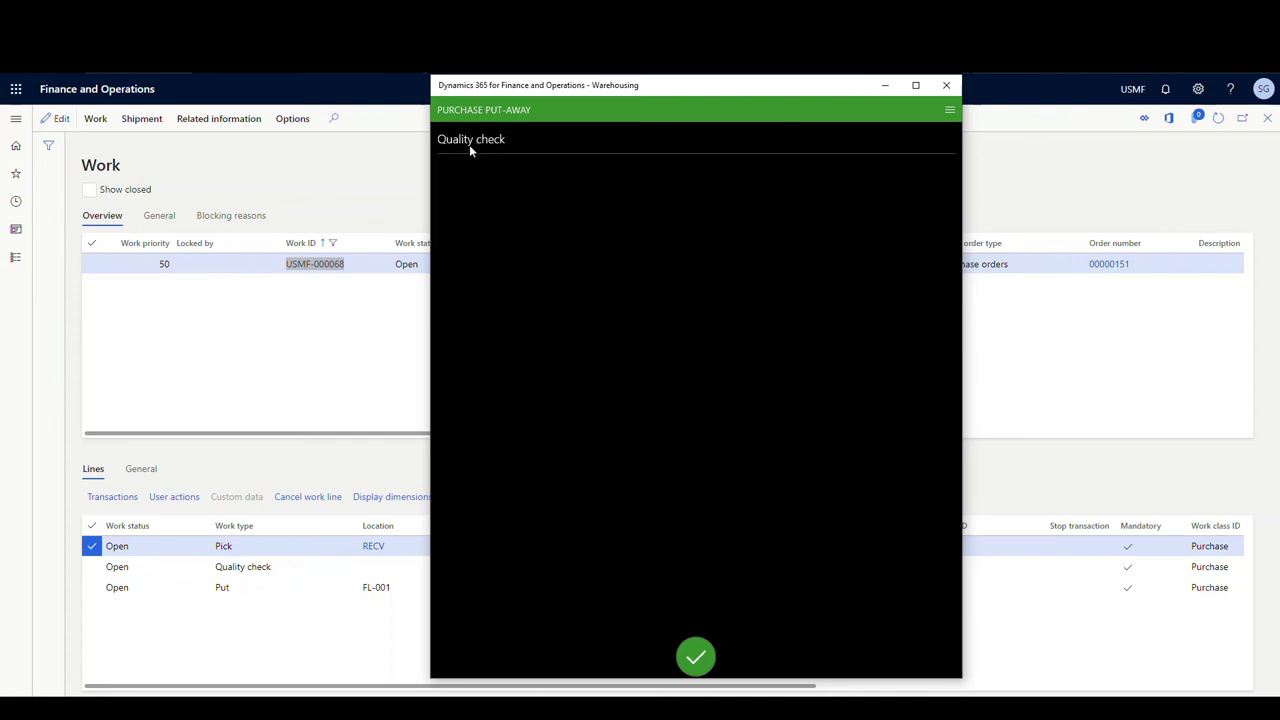
# - Accept the quality check for work USMF-000068, switch to Finance and Operations and examine the refreshed quality check line
pyautogui.click(692, 658)
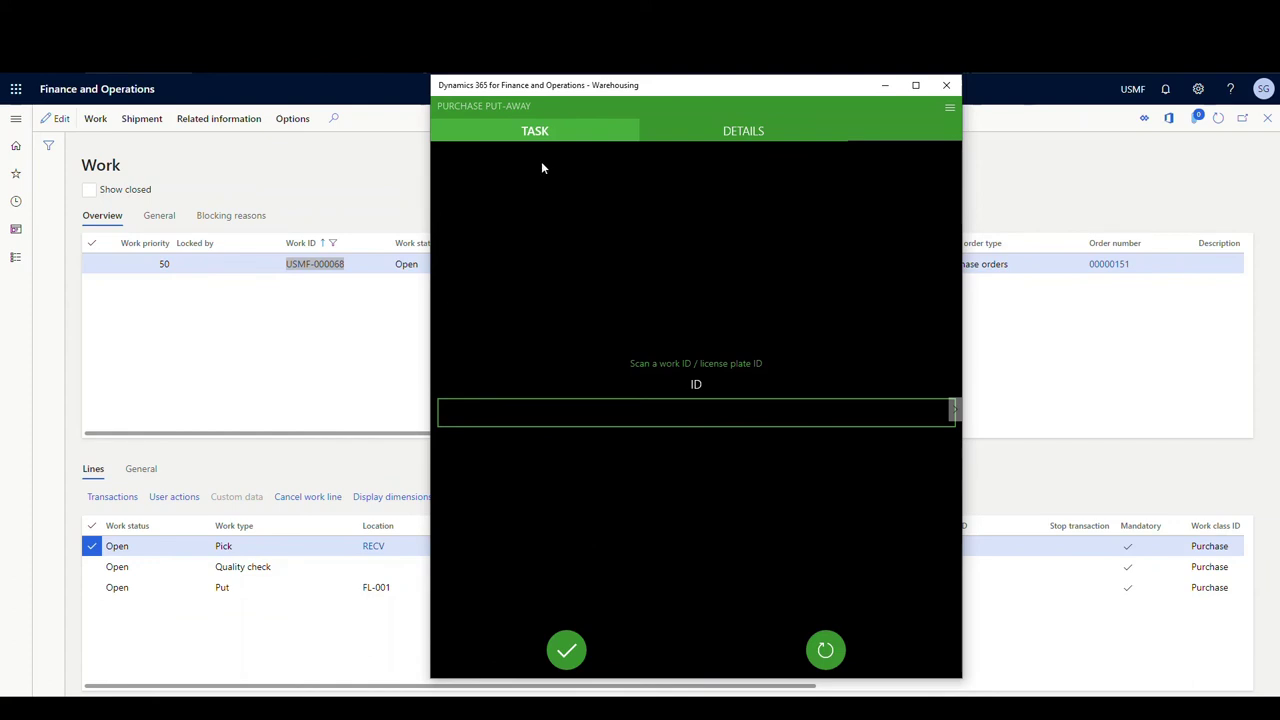
pyautogui.click(248, 468)
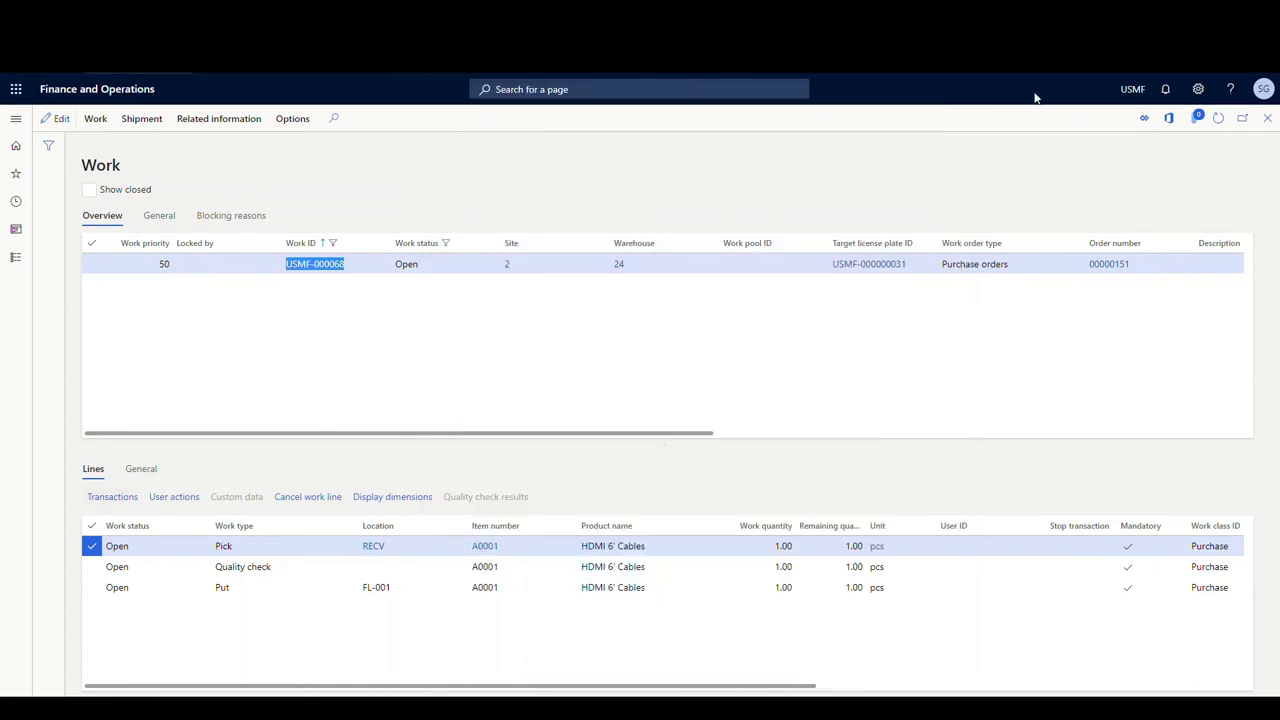
pyautogui.click(1218, 118)
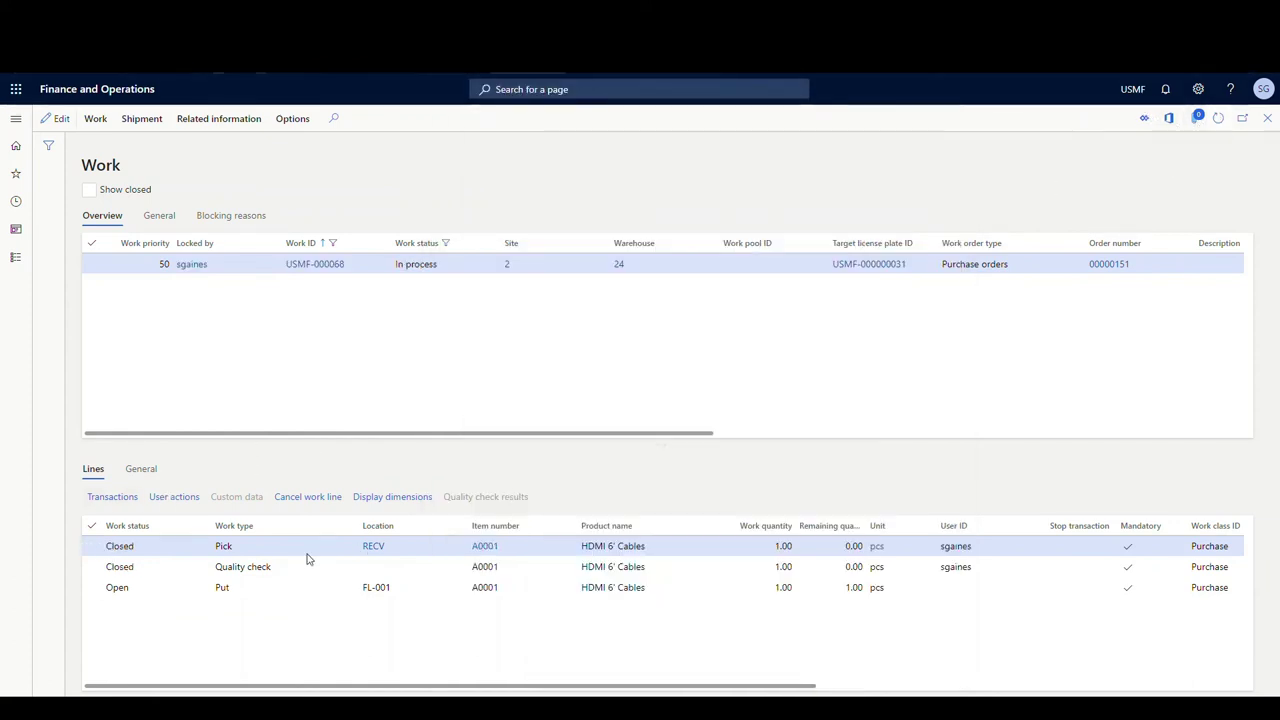
pyautogui.click(267, 568)
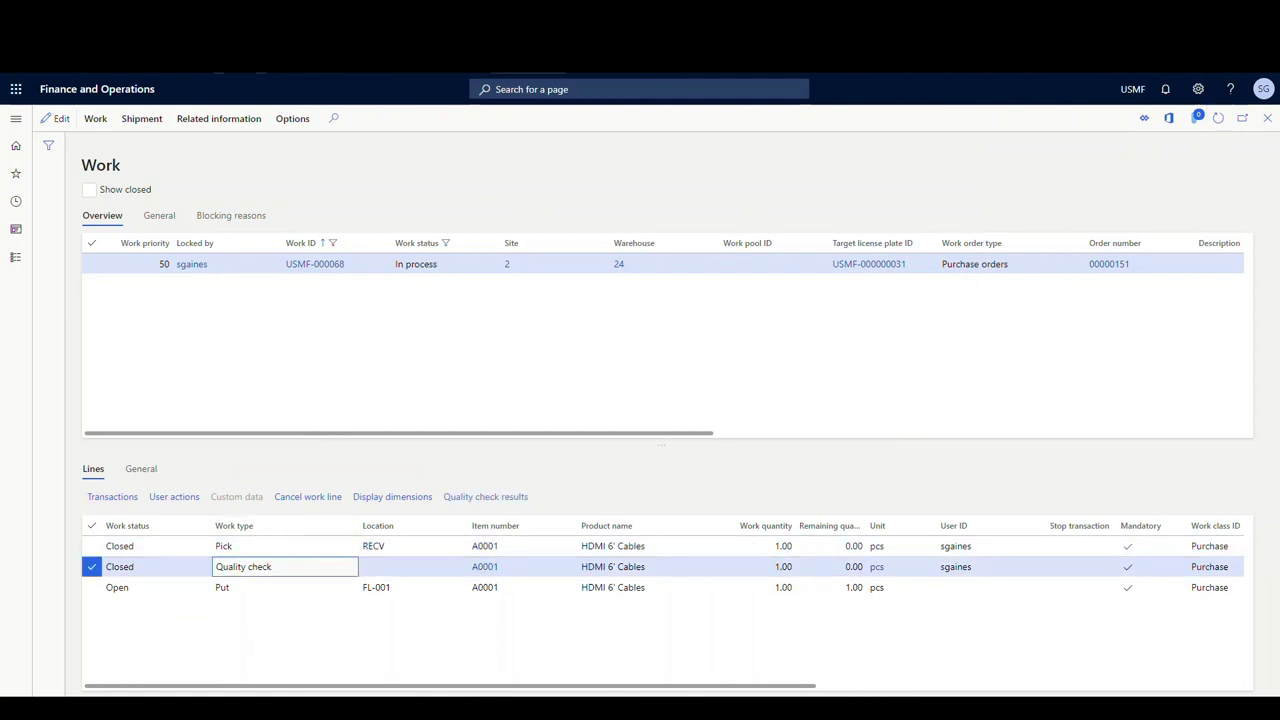
# - Return to the Warehousing app and confirm the put of item A0001 to location FL-001
pyautogui.hotkey('alt', 'Tab')
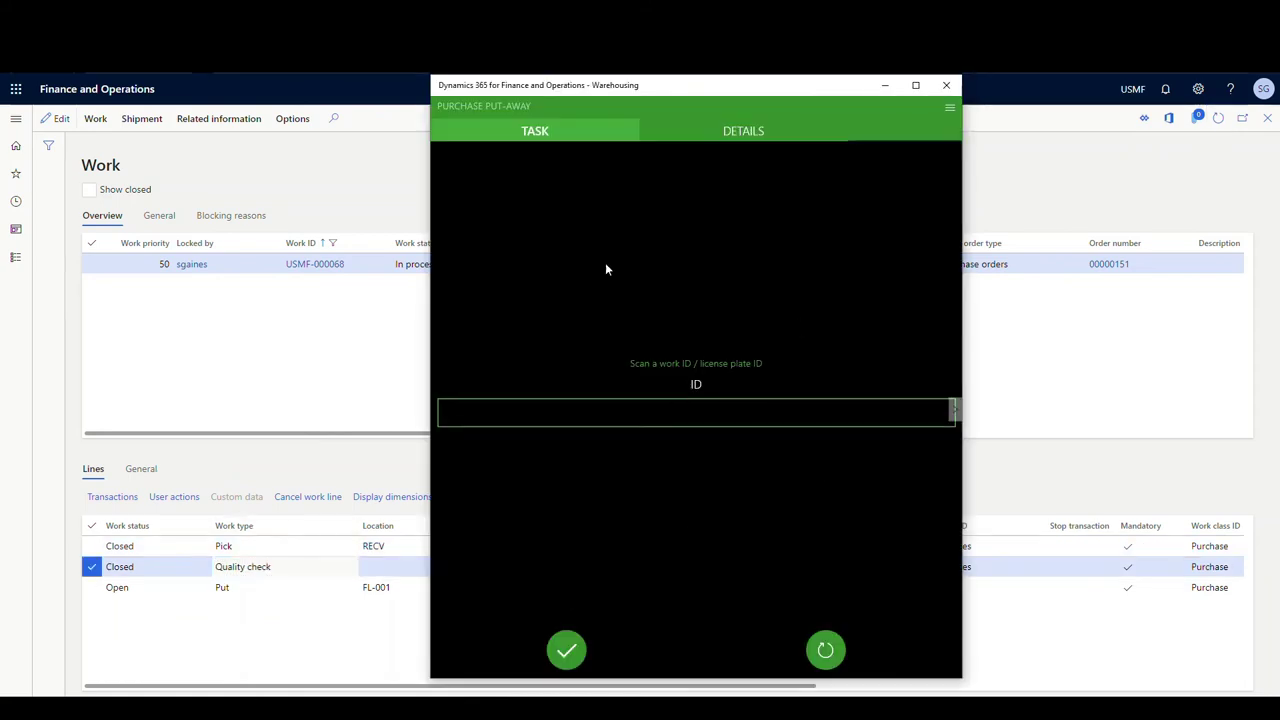
pyautogui.click(826, 651)
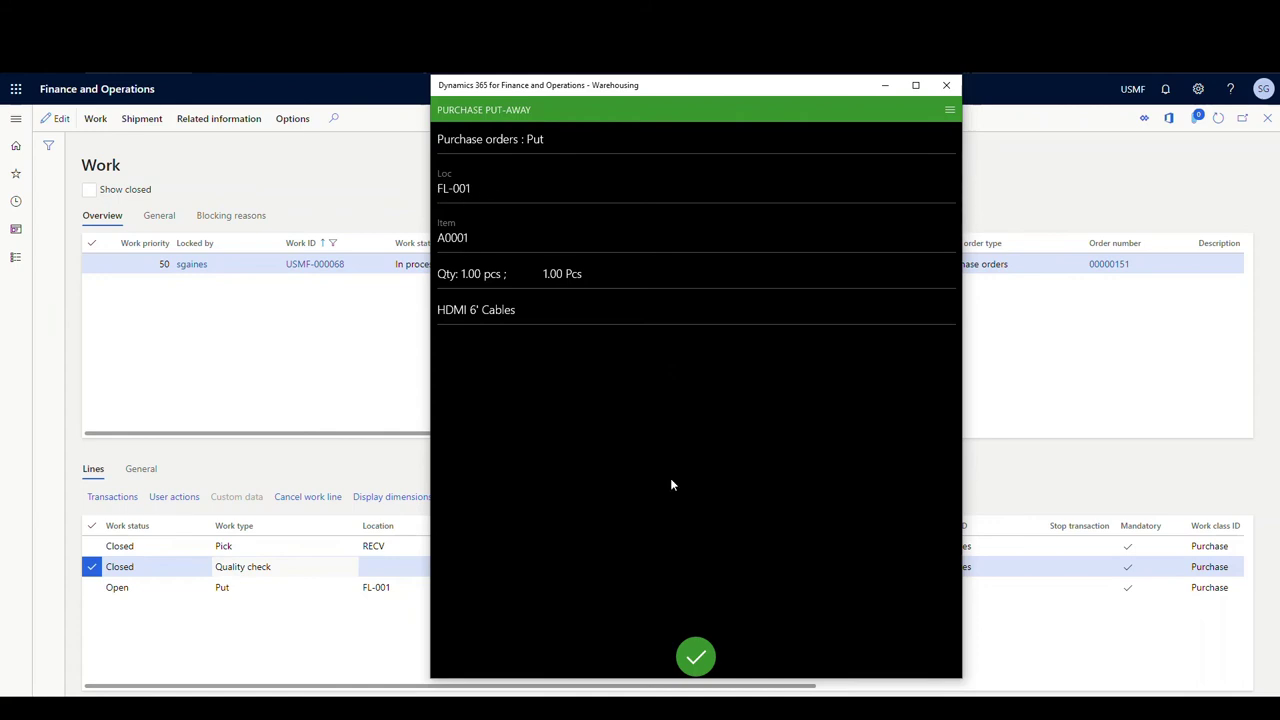
pyautogui.click(695, 657)
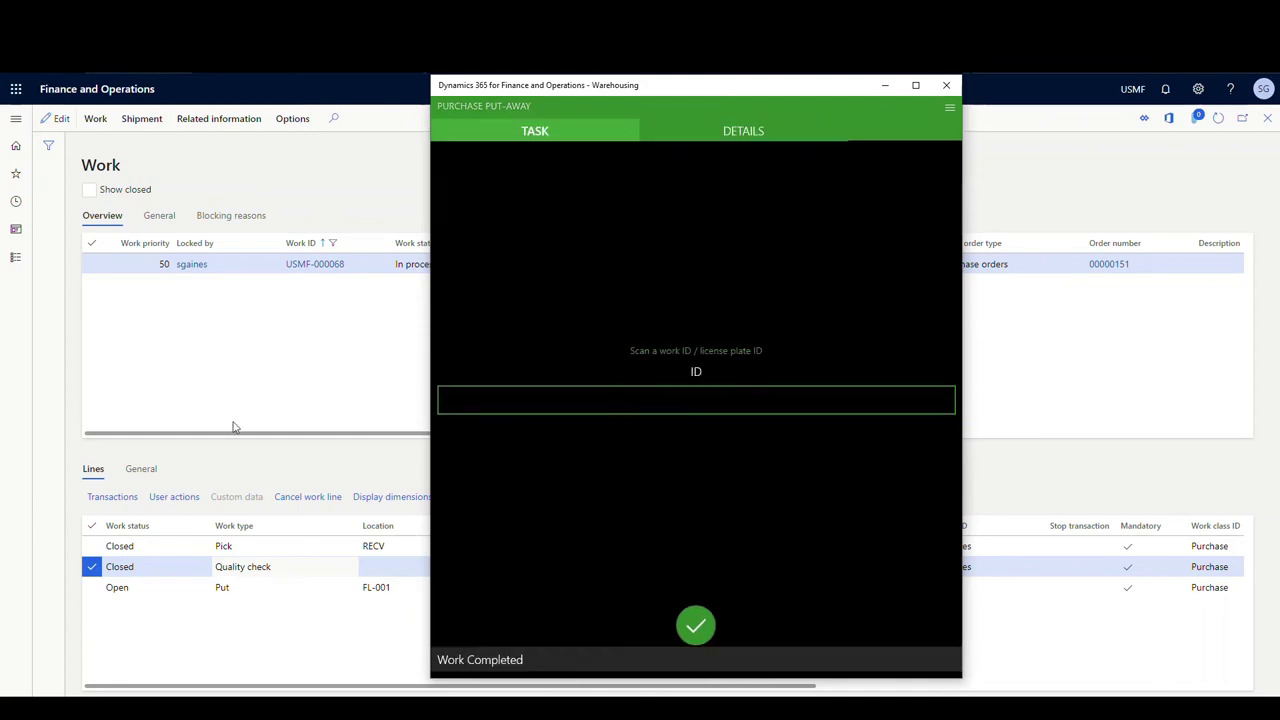
# - Show closed work in the Finance and Operations work list and review the lines of work USMF-000068
pyautogui.click(246, 340)
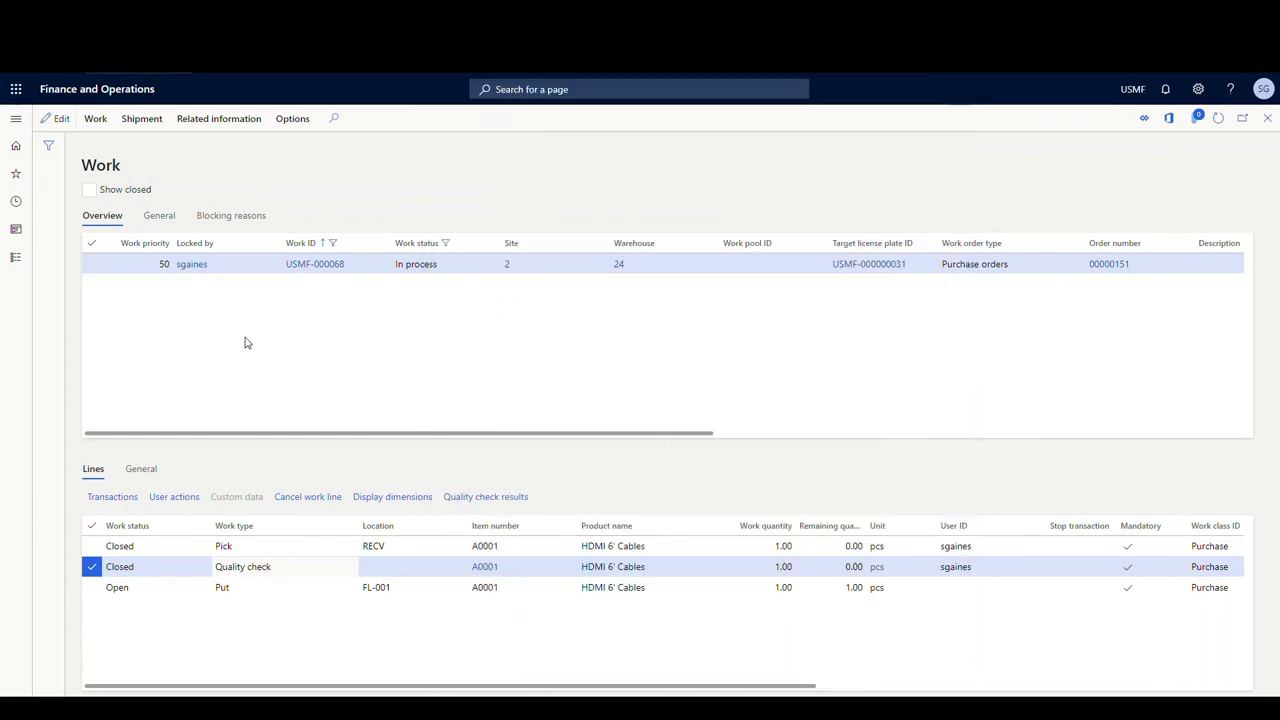
pyautogui.click(1220, 118)
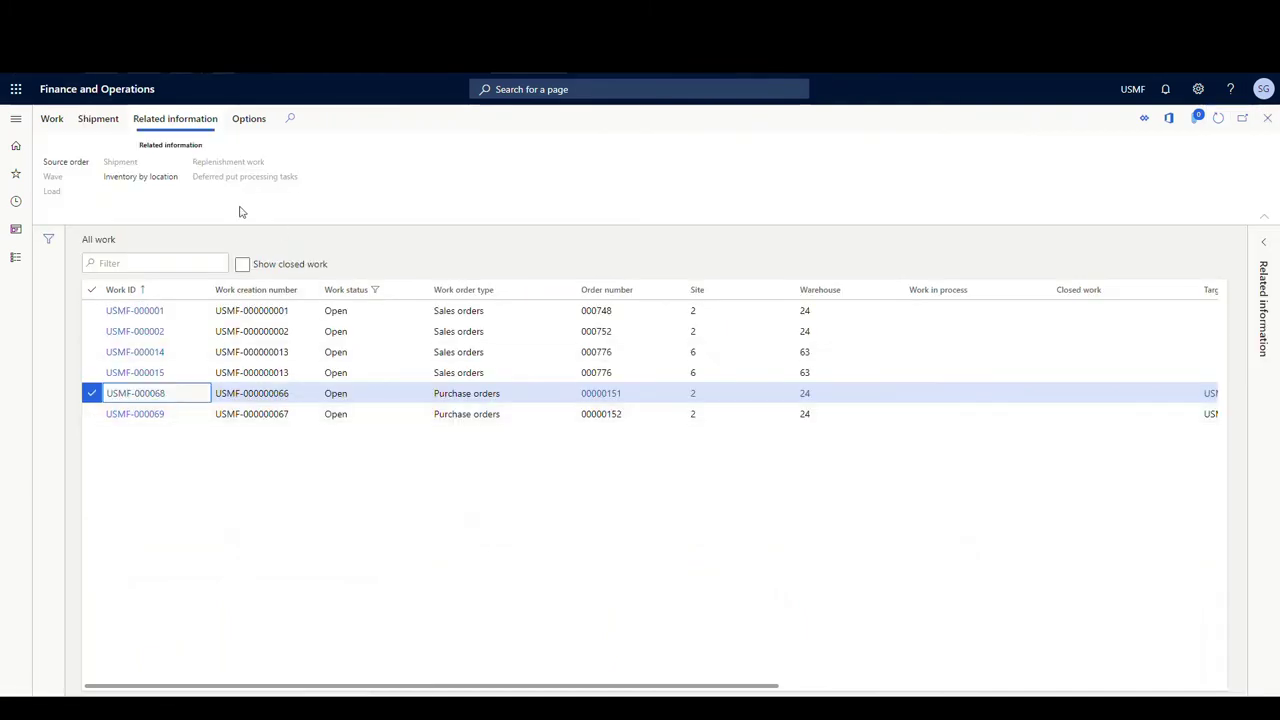
pyautogui.click(242, 264)
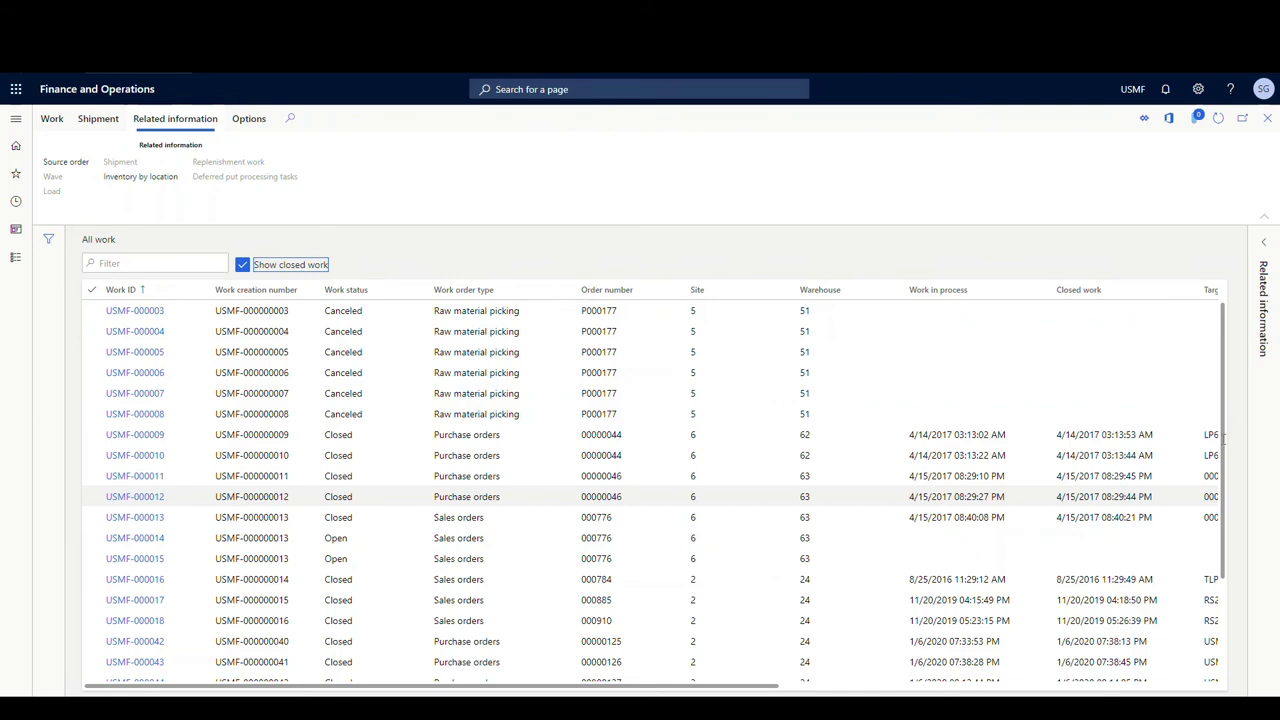
pyautogui.scroll(-3, 1213, 490)
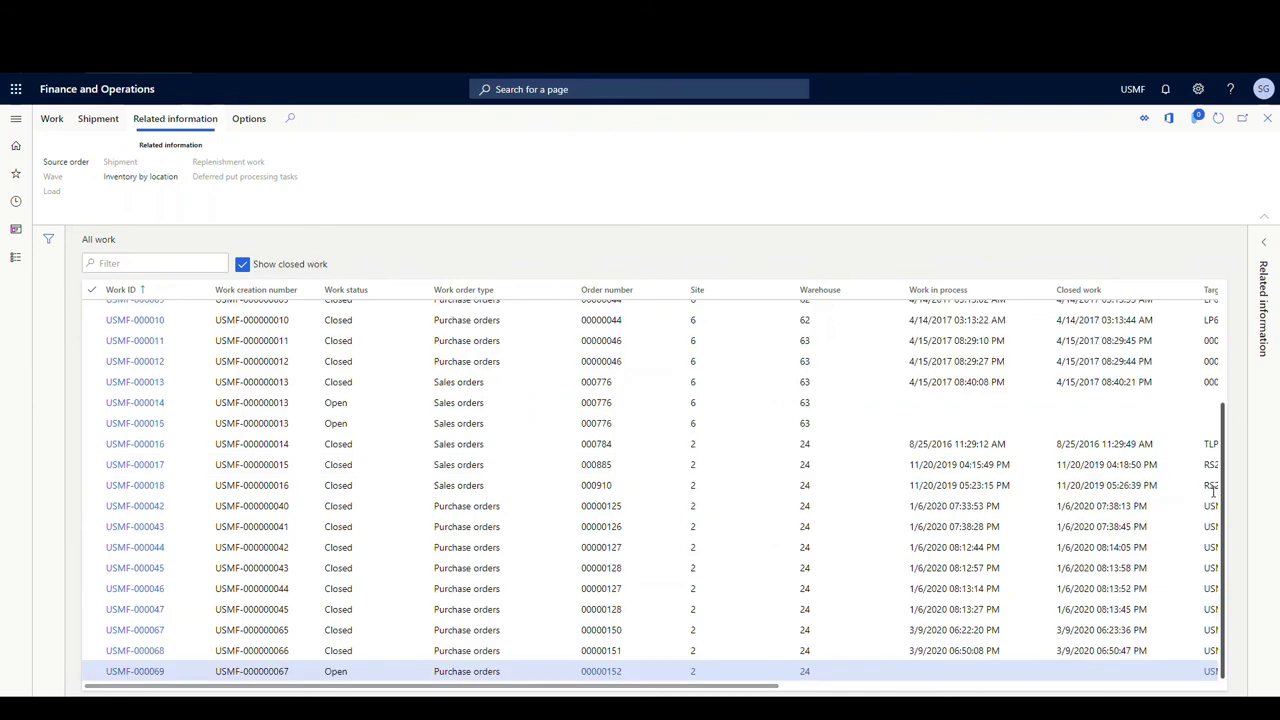
pyautogui.click(157, 652)
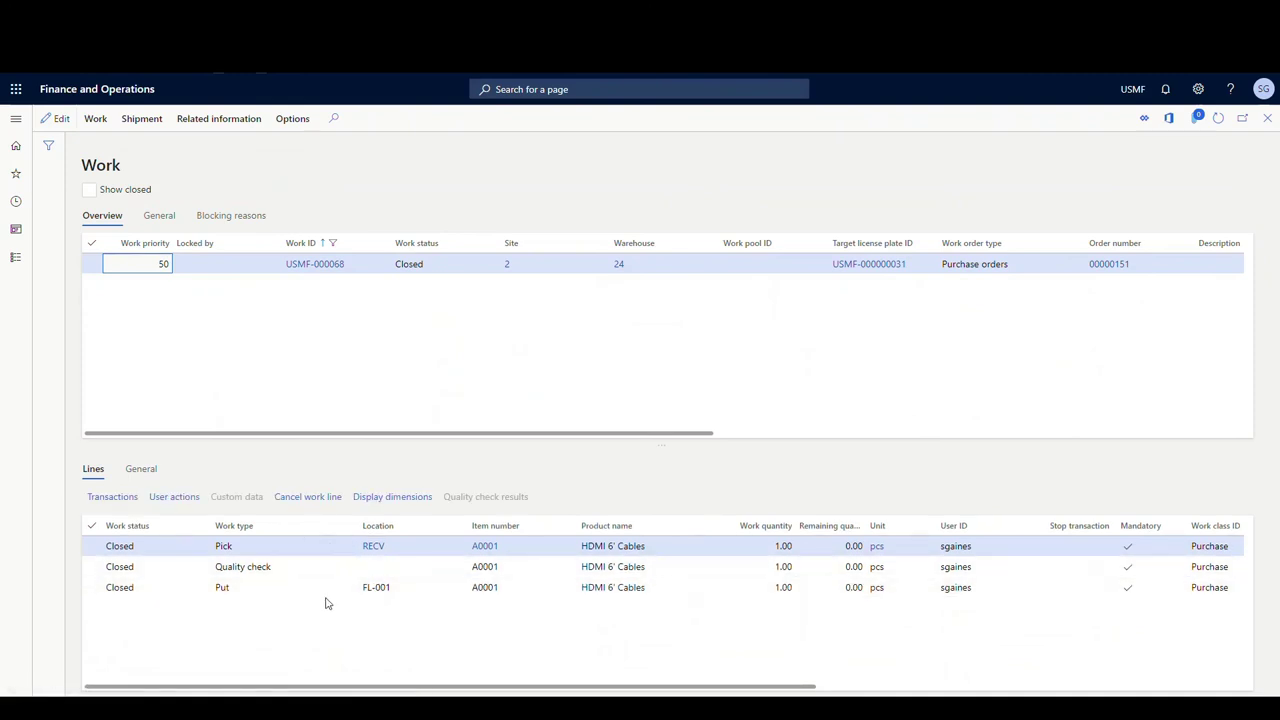
pyautogui.click(1267, 118)
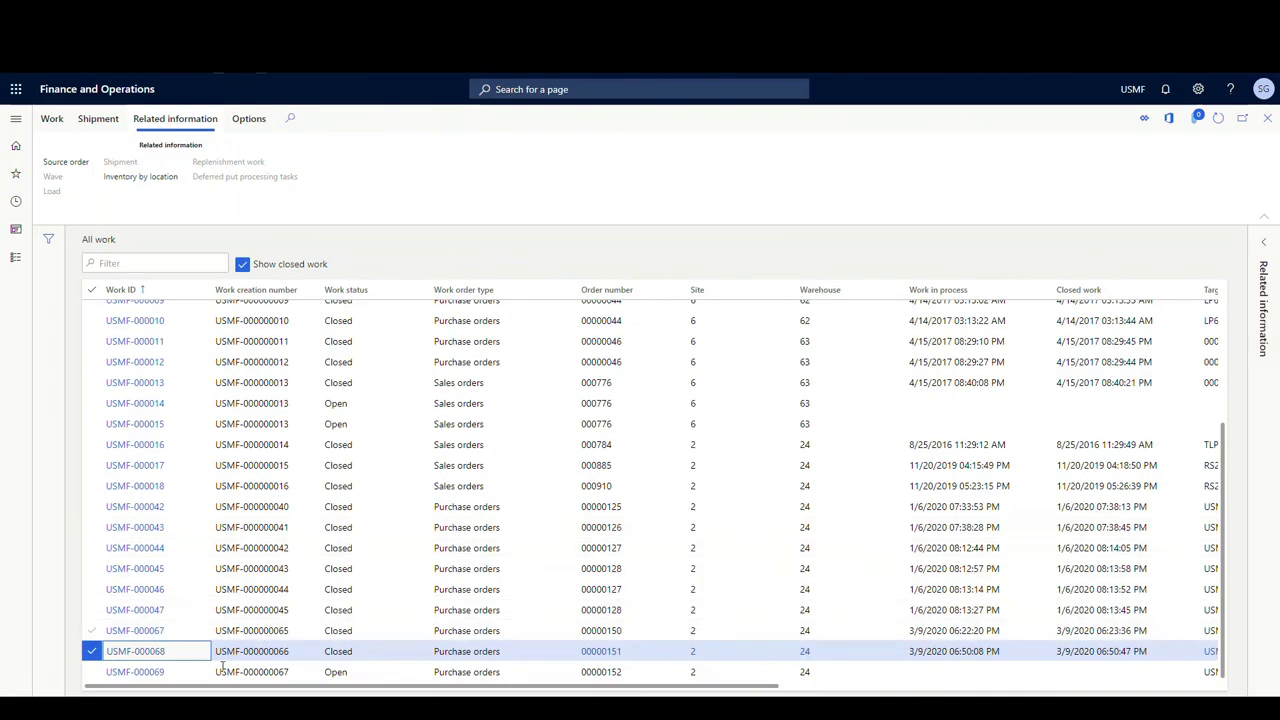
# - Copy the work ID USMF-000069 of the second purchase order from the work list
pyautogui.click(135, 673)
pyautogui.hotkey('ctrl', 'c')
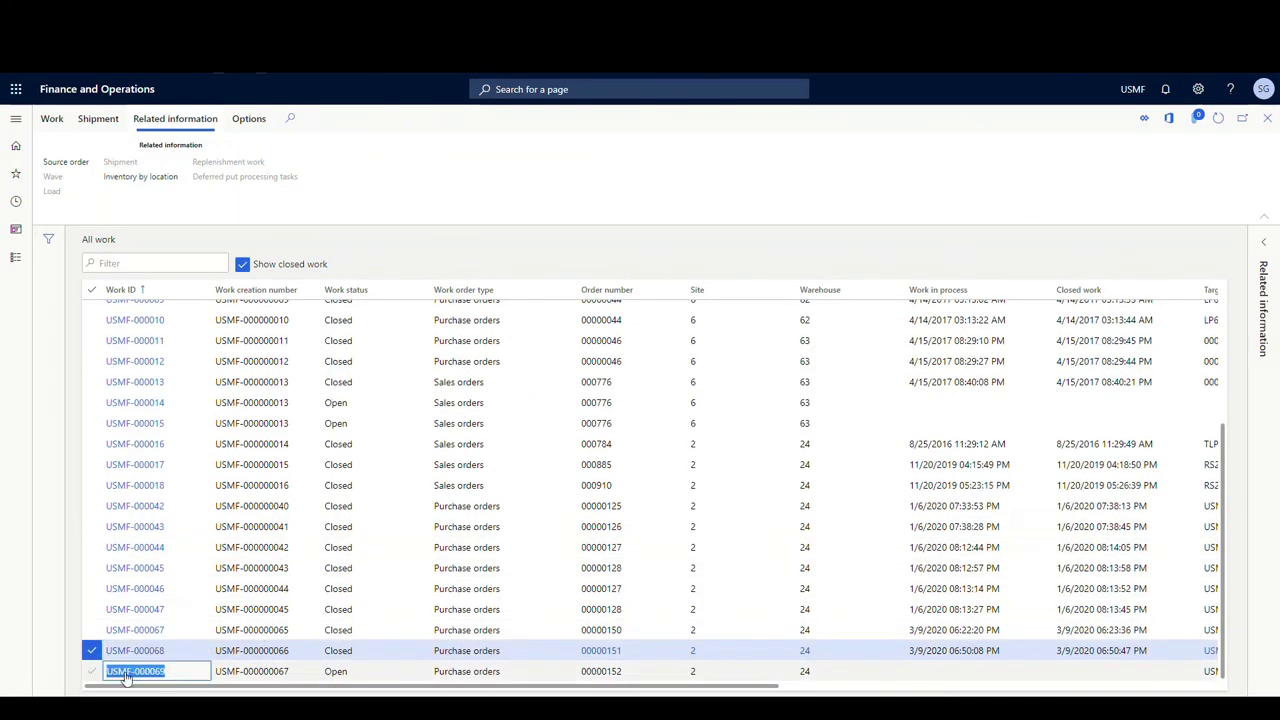
pyautogui.rightClick(135, 677)
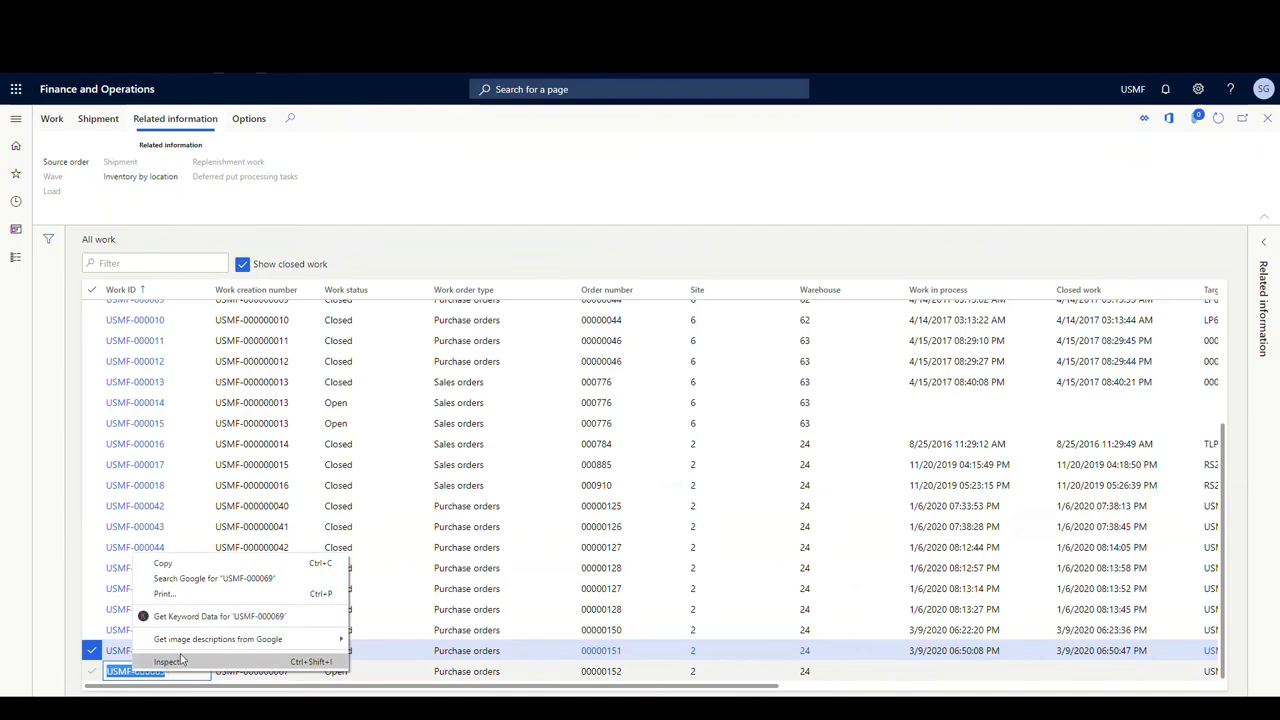
pyautogui.click(247, 561)
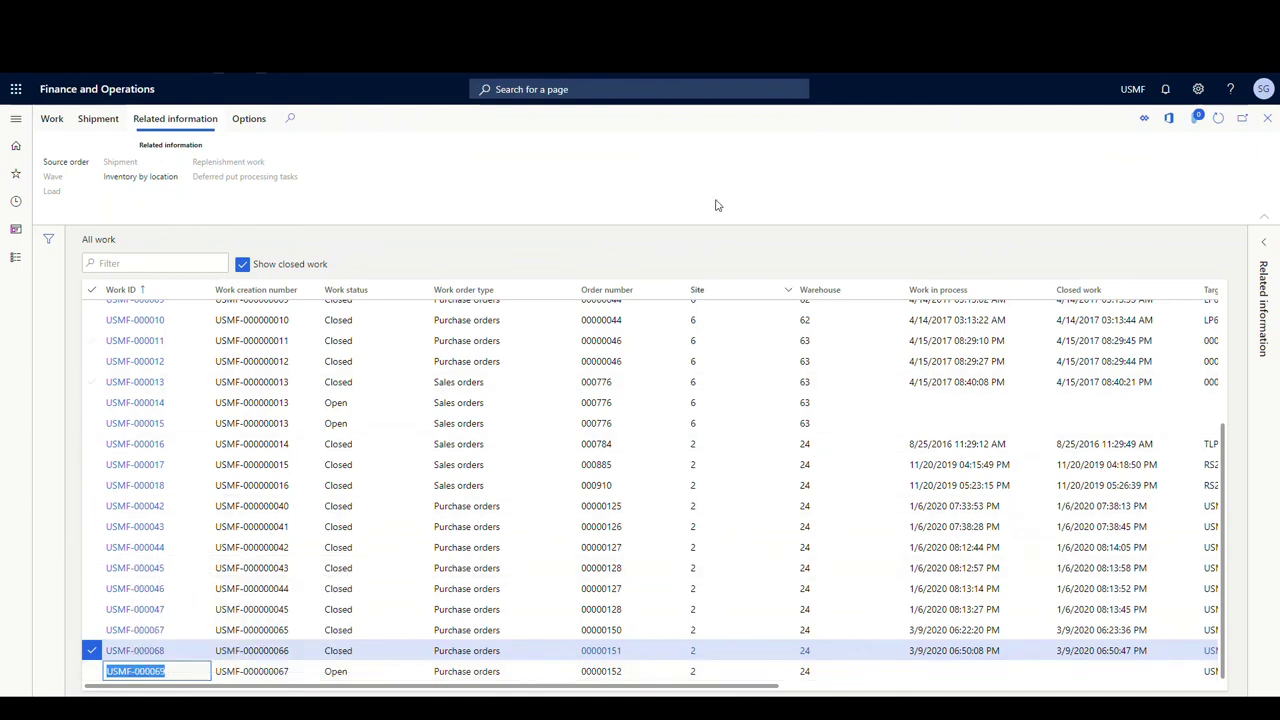
# - In the Warehousing app, enter the copied work ID USMF-000069 for put-away and confirm the pick of item A0001 from RECV
pyautogui.hotkey('alt', 'Tab')
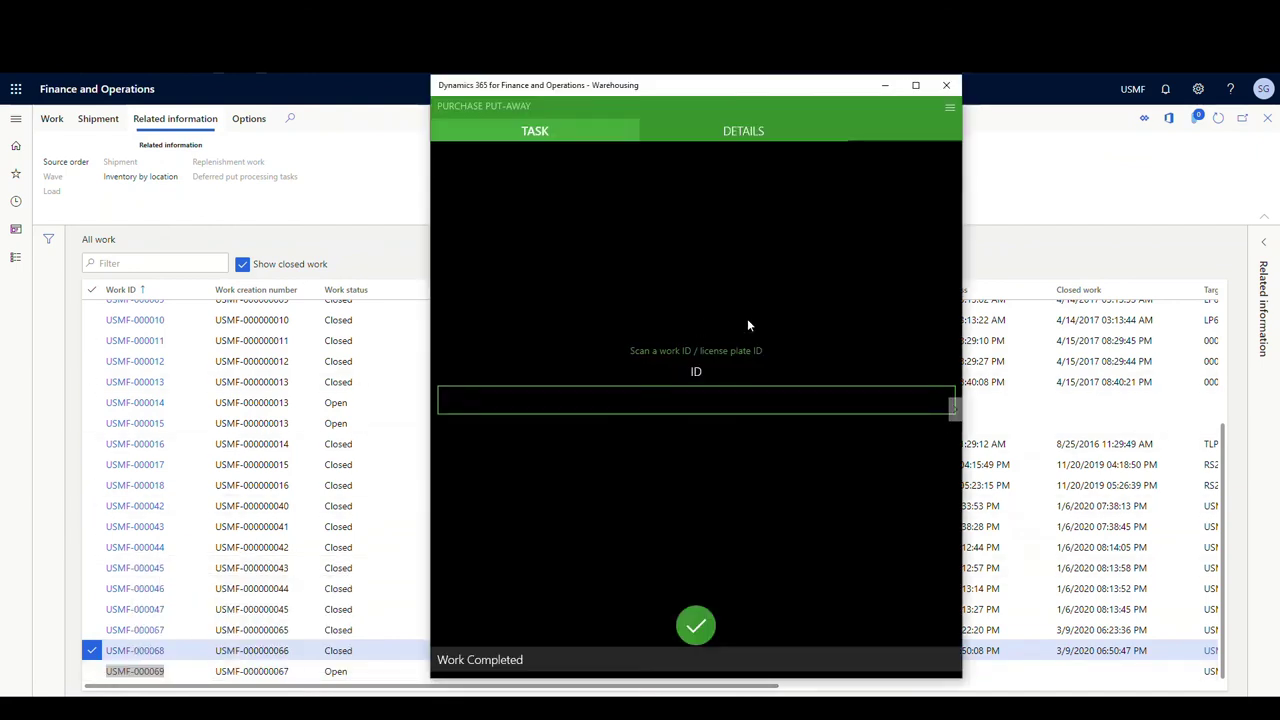
pyautogui.click(695, 403)
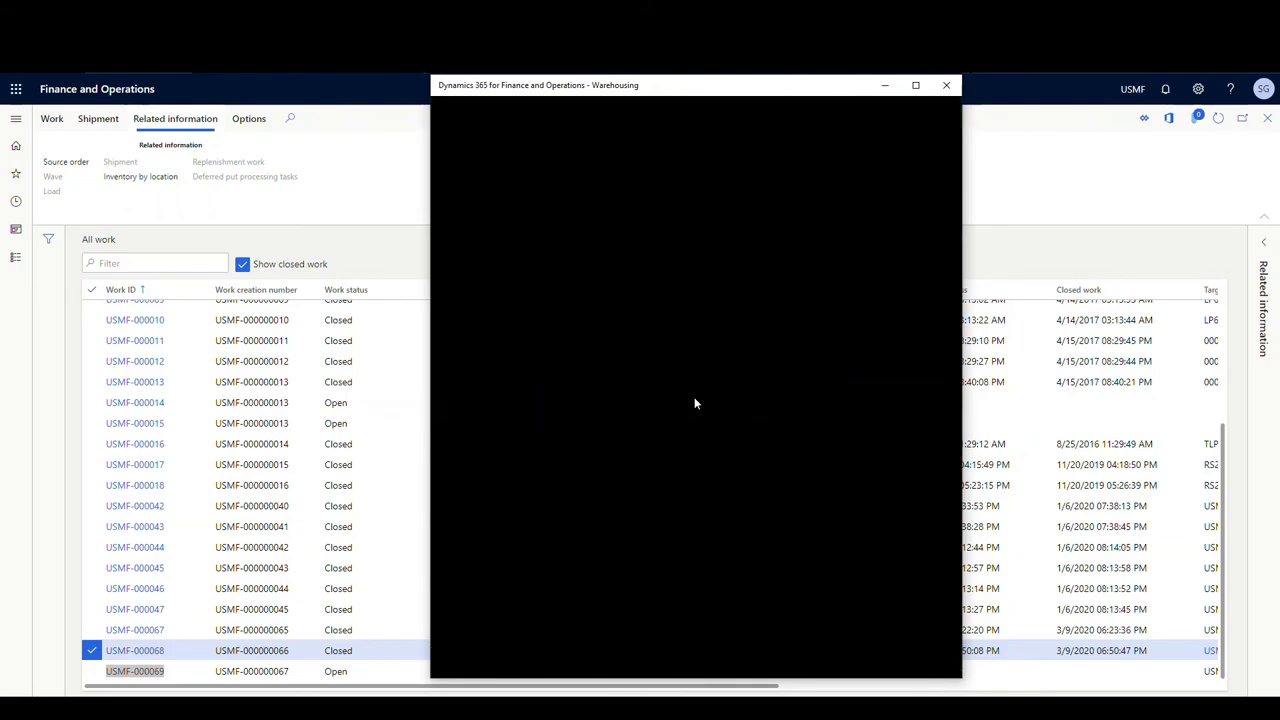
pyautogui.rightClick(549, 150)
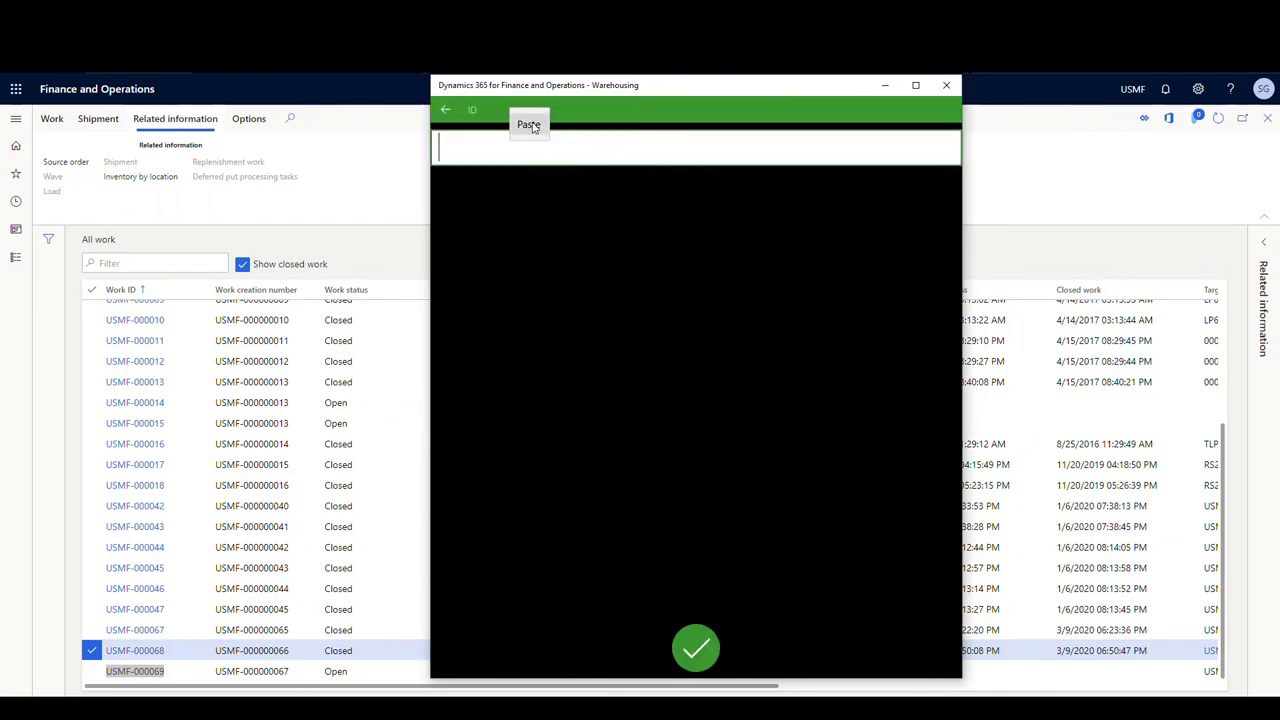
pyautogui.click(529, 125)
pyautogui.click(688, 645)
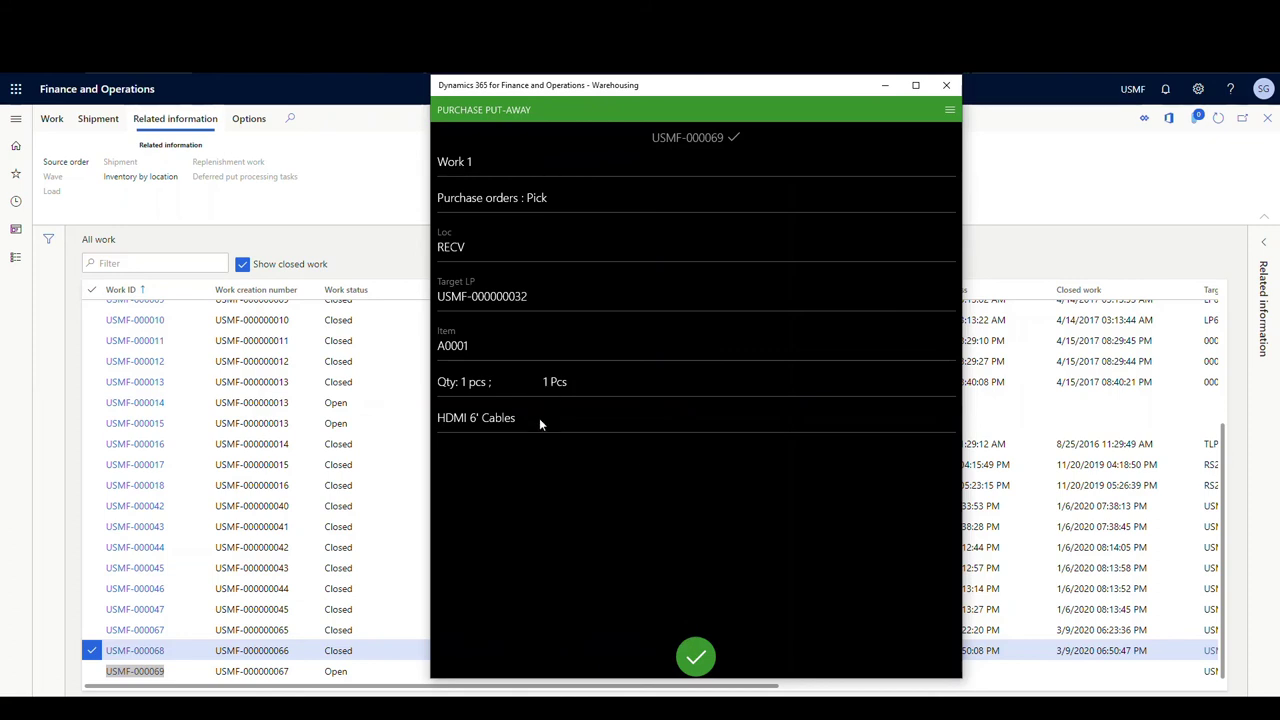
pyautogui.click(698, 658)
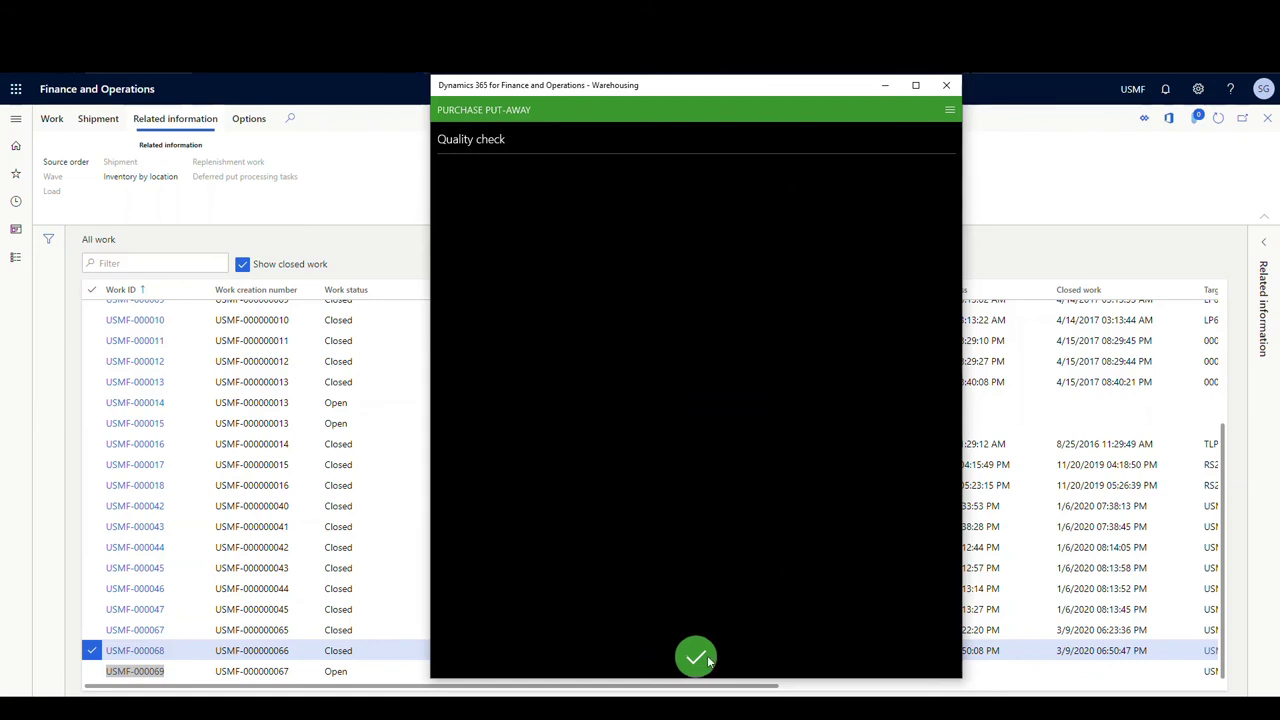
# - Reject the quality check for work USMF-000069 and refresh the put-away task
pyautogui.click(949, 112)
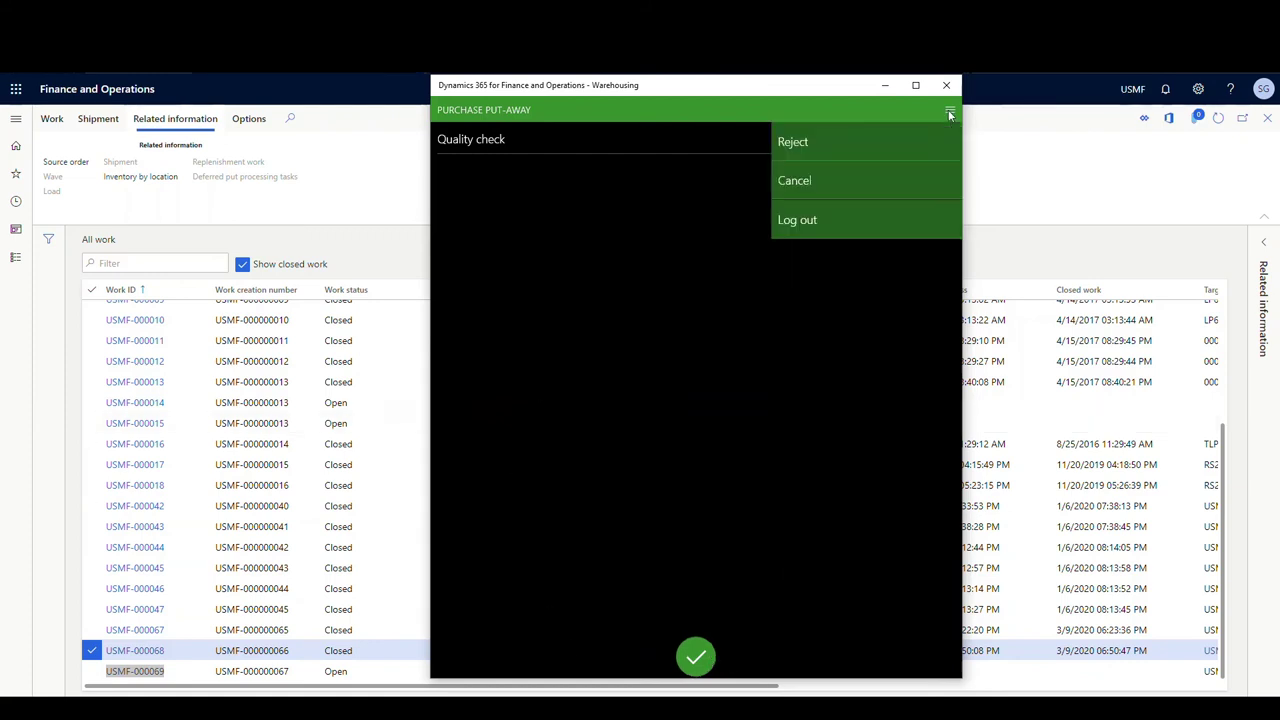
pyautogui.click(790, 142)
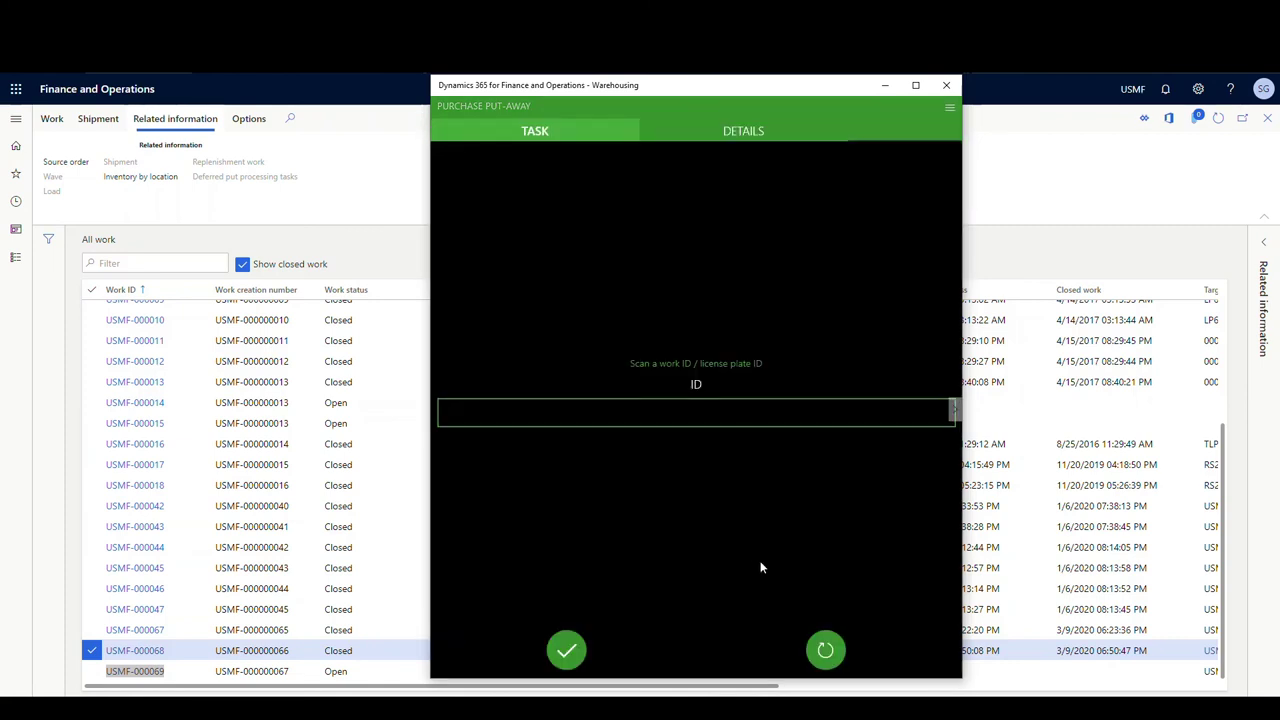
pyautogui.click(824, 651)
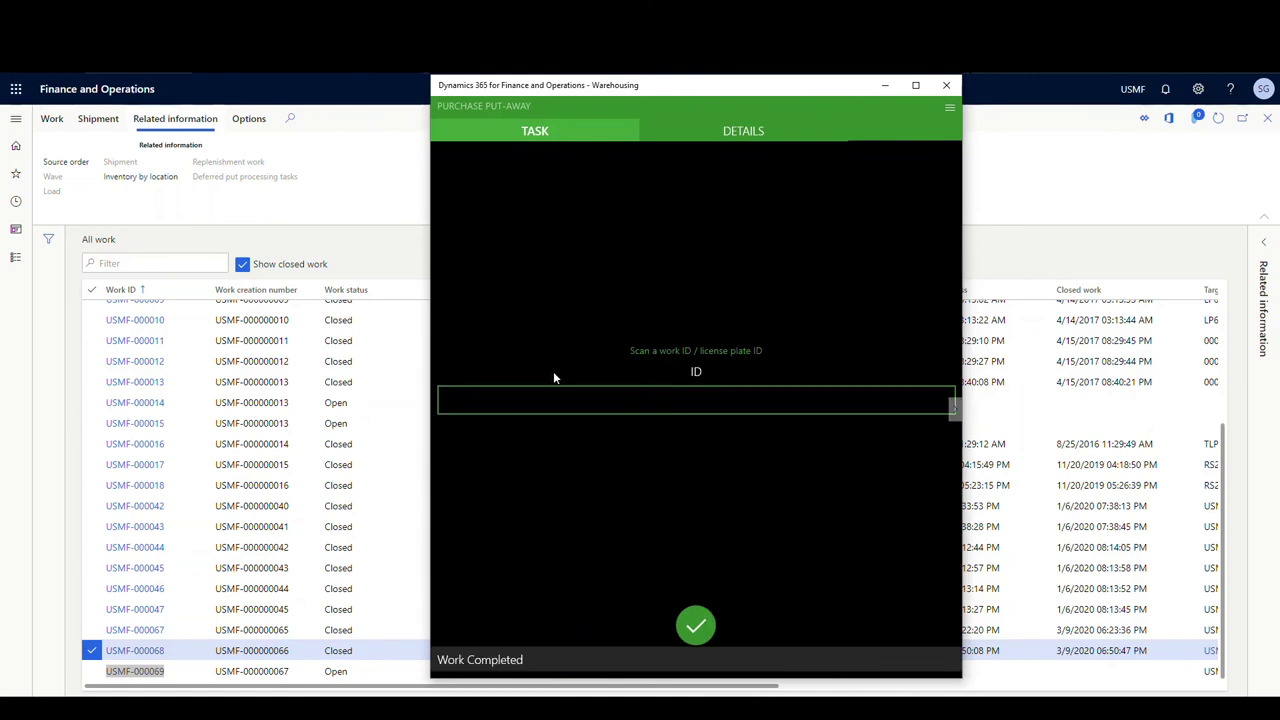
# - Refresh the work list in Finance and Operations and review the pick, quality check and put lines of work USMF-000069
pyautogui.click(224, 213)
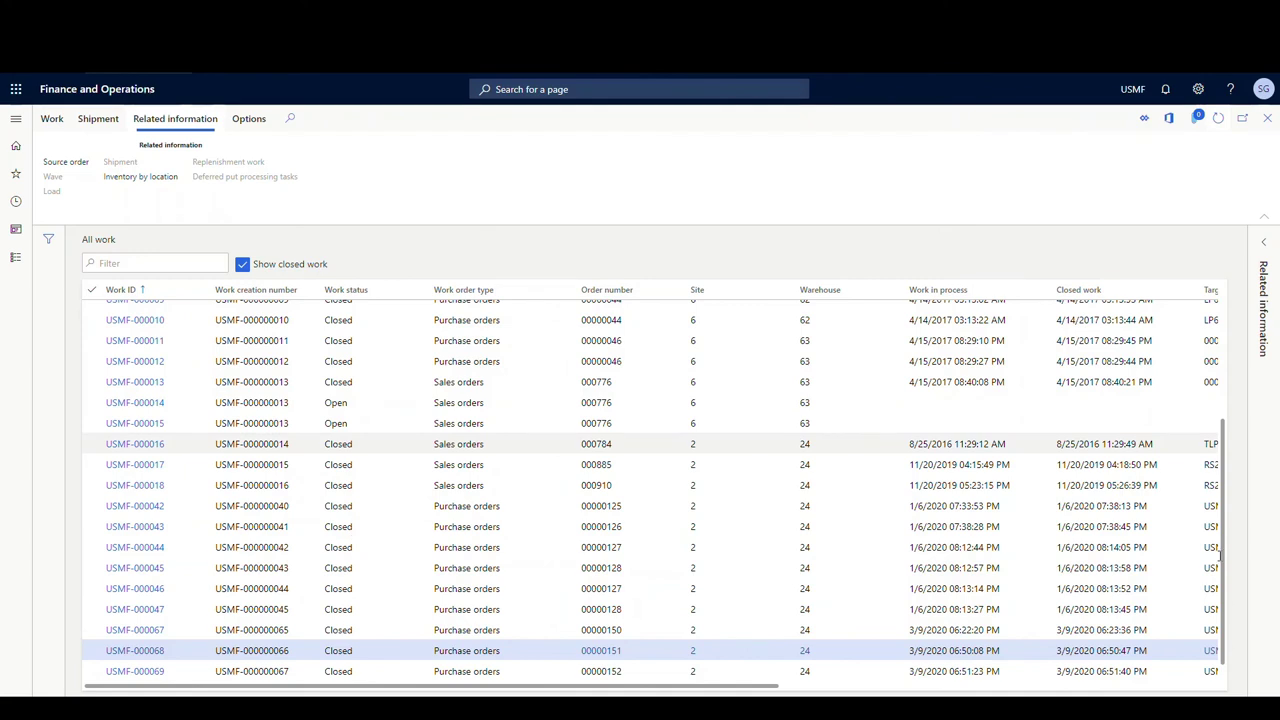
pyautogui.scroll(-1, 1218, 556)
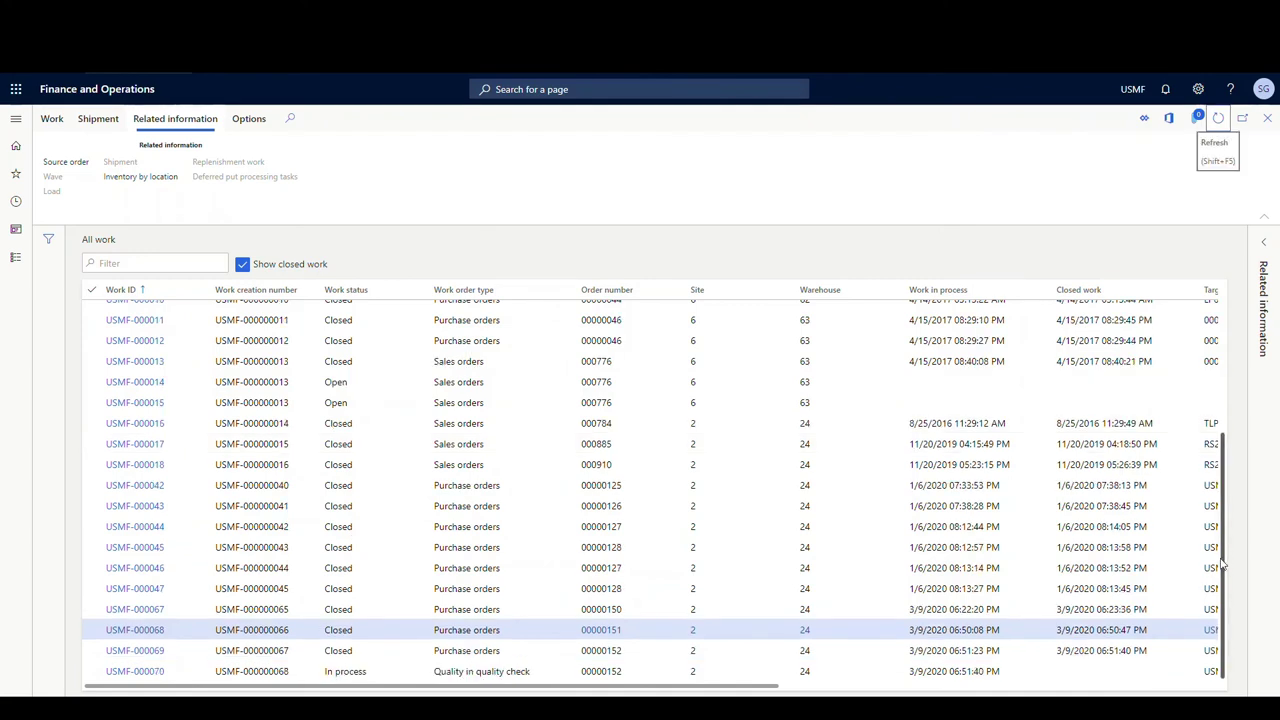
pyautogui.click(123, 652)
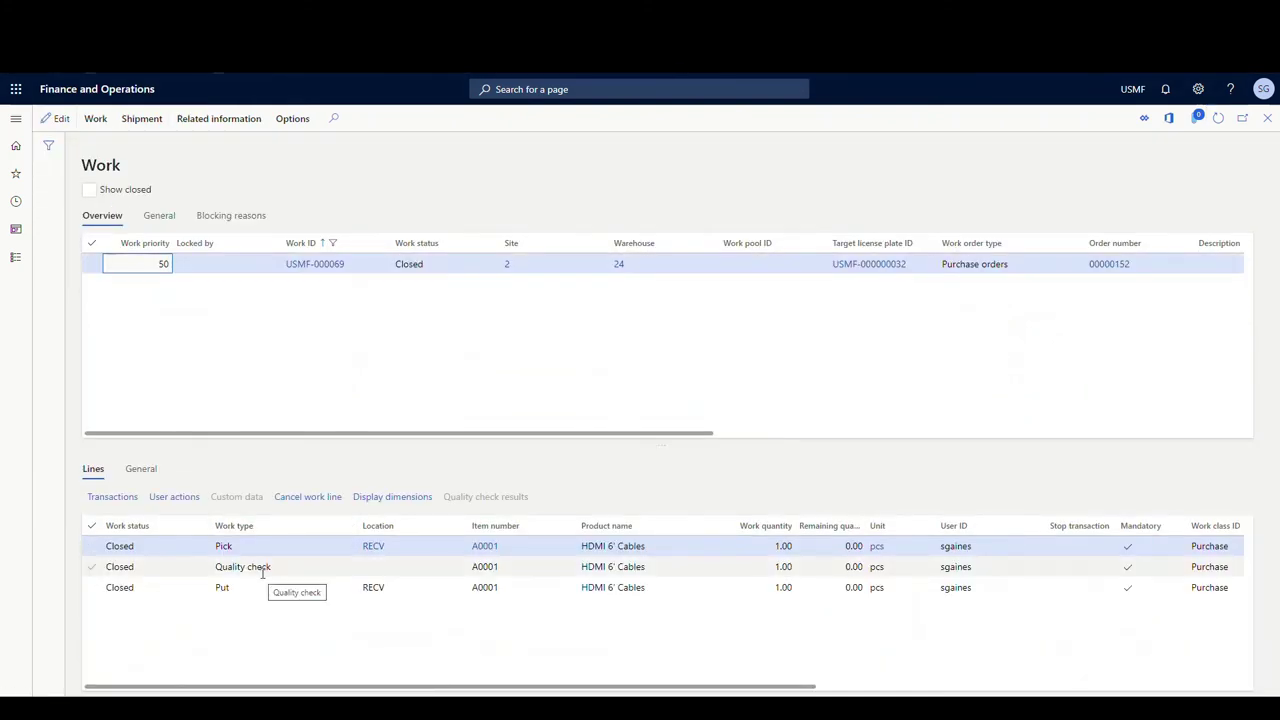
pyautogui.click(1267, 119)
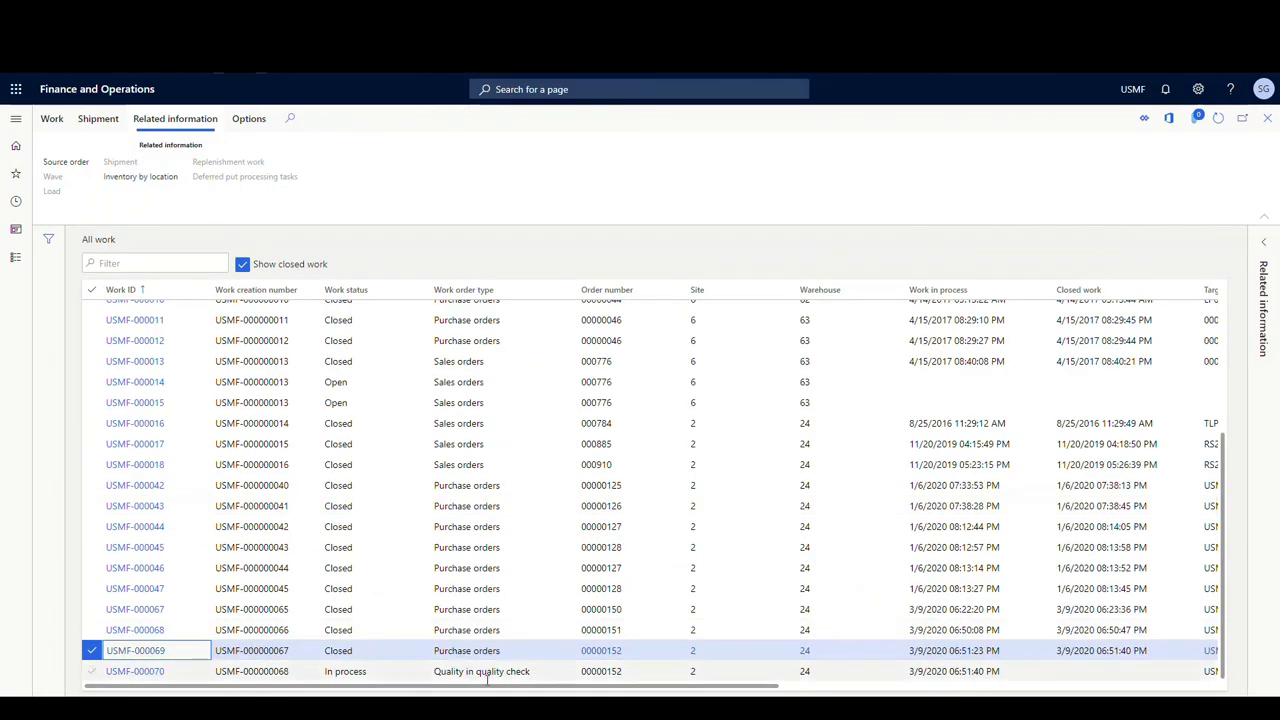
# - Open the quality in quality check work USMF-000070, check its put location and copy its work ID
pyautogui.click(142, 673)
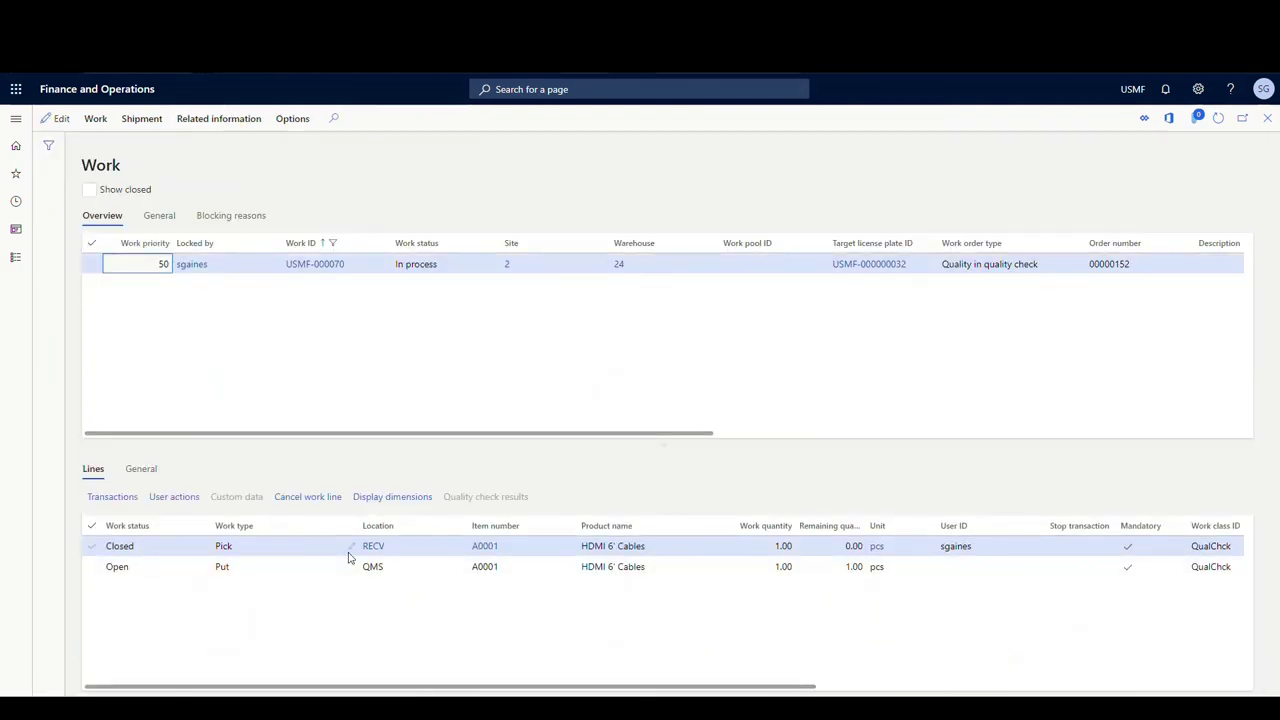
pyautogui.moveTo(370, 573)
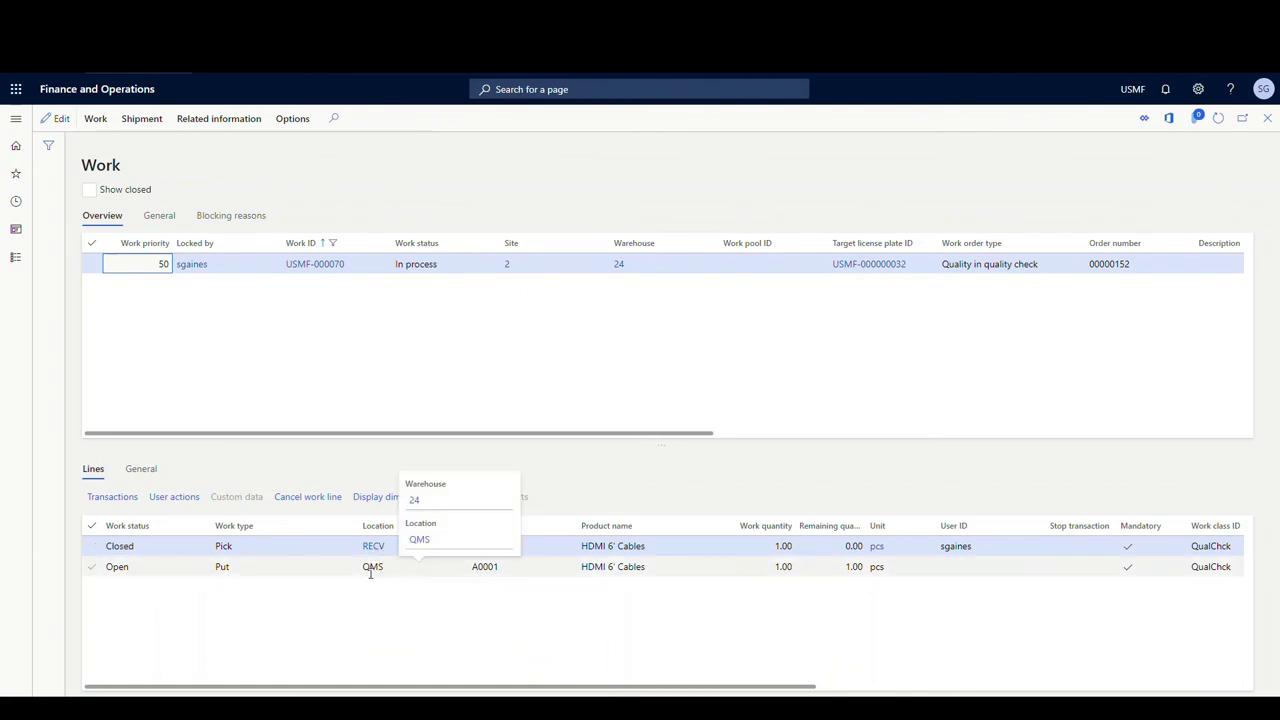
pyautogui.click(290, 270)
pyautogui.rightClick(300, 272)
pyautogui.click(338, 277)
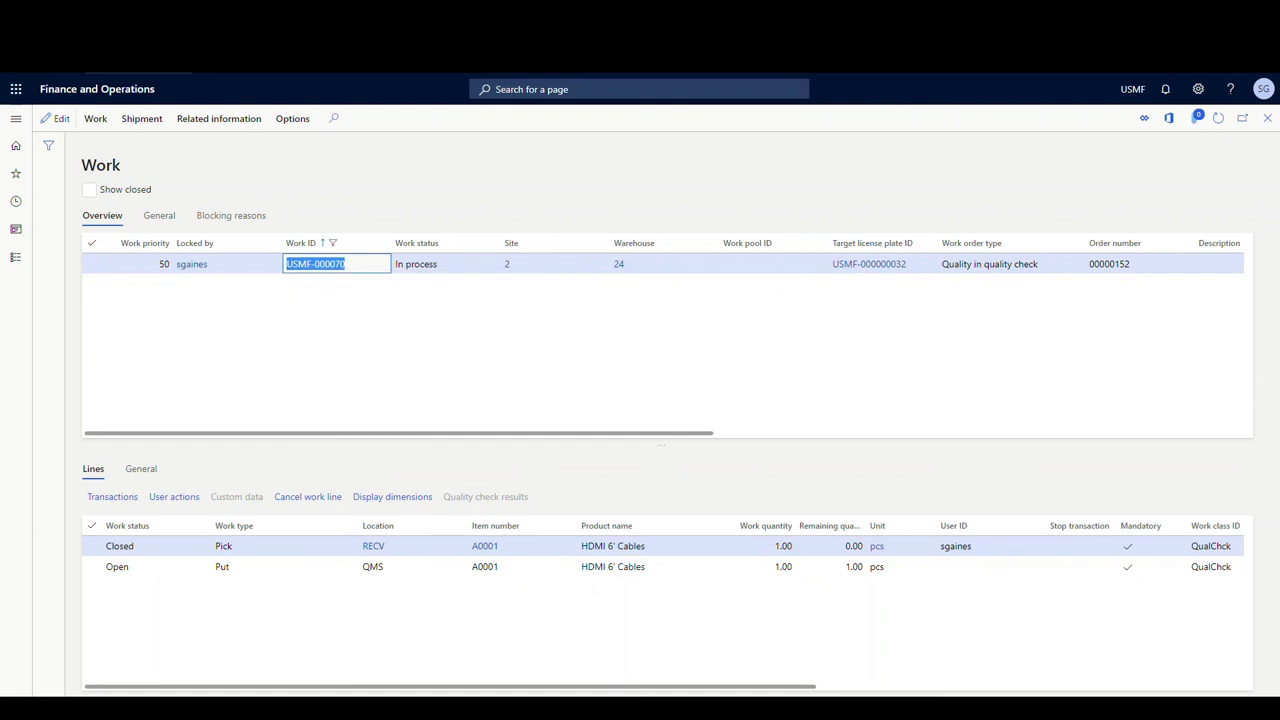
# - In the Warehousing app, enter work ID USMF-000070, confirm the put of item A0001 to QMS and return to the work details
pyautogui.hotkey('alt', 'Tab')
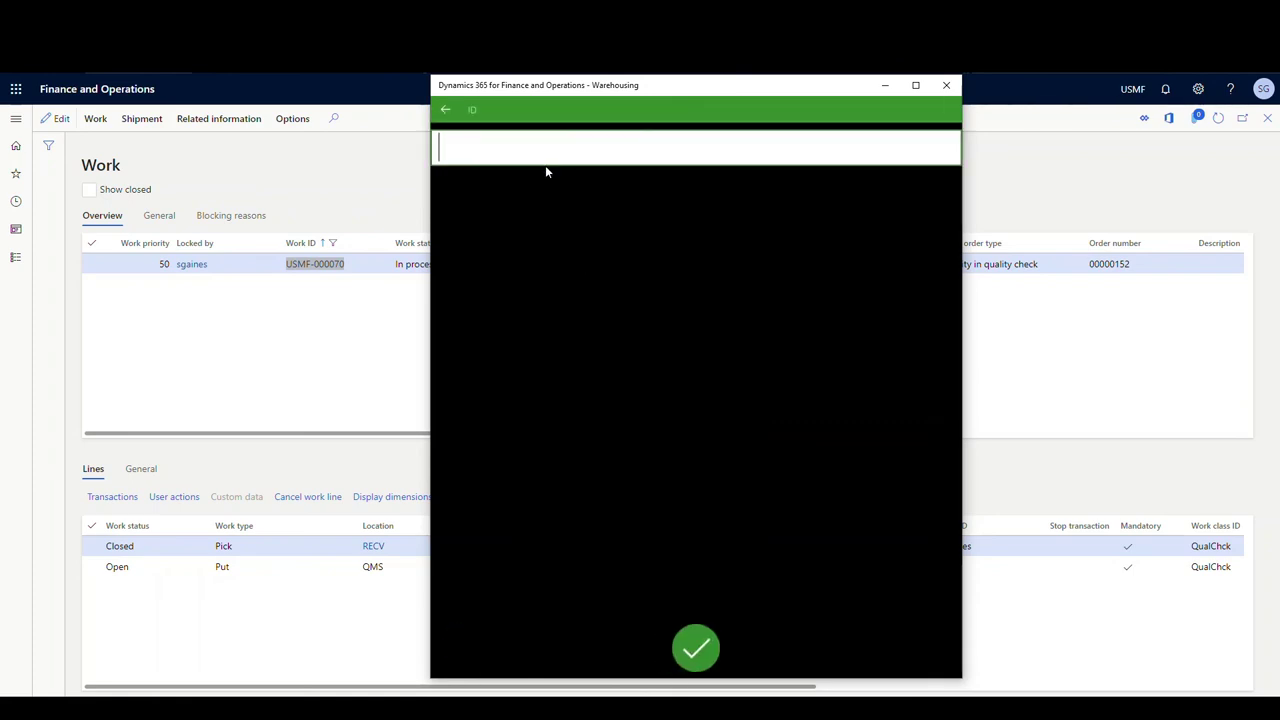
pyautogui.hotkey('ctrl', 'v')
pyautogui.click(703, 649)
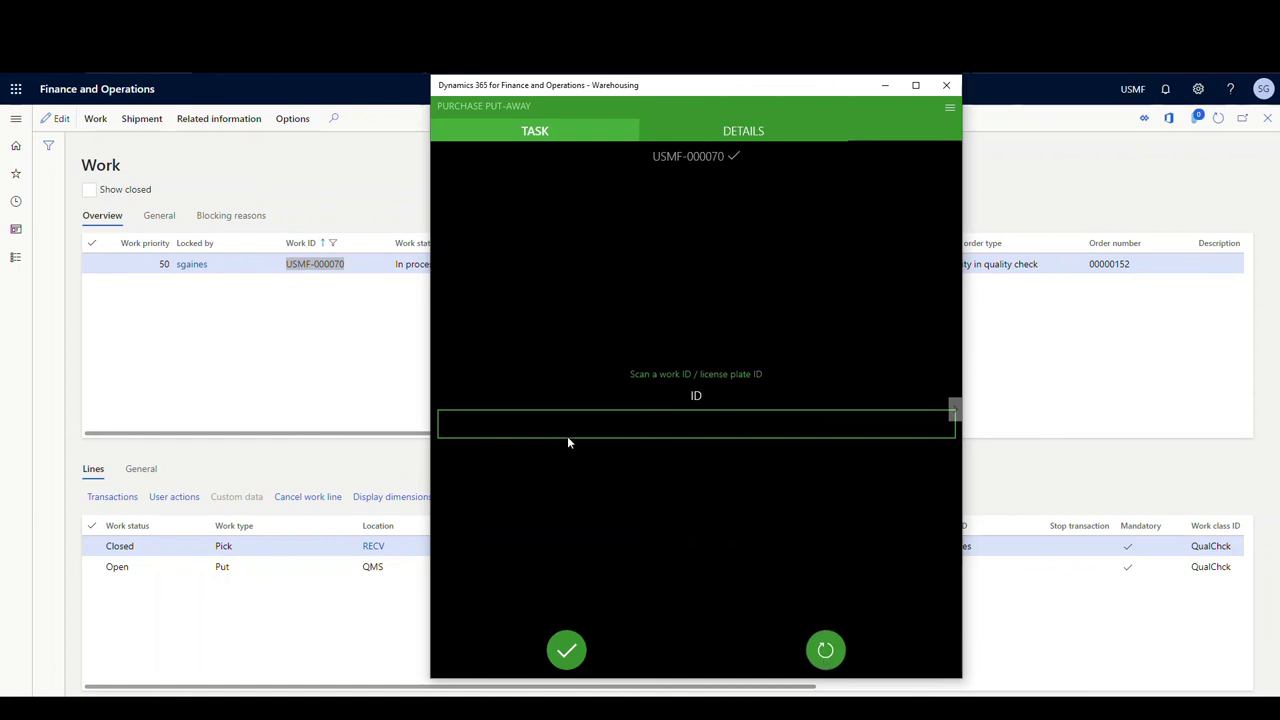
pyautogui.click(828, 654)
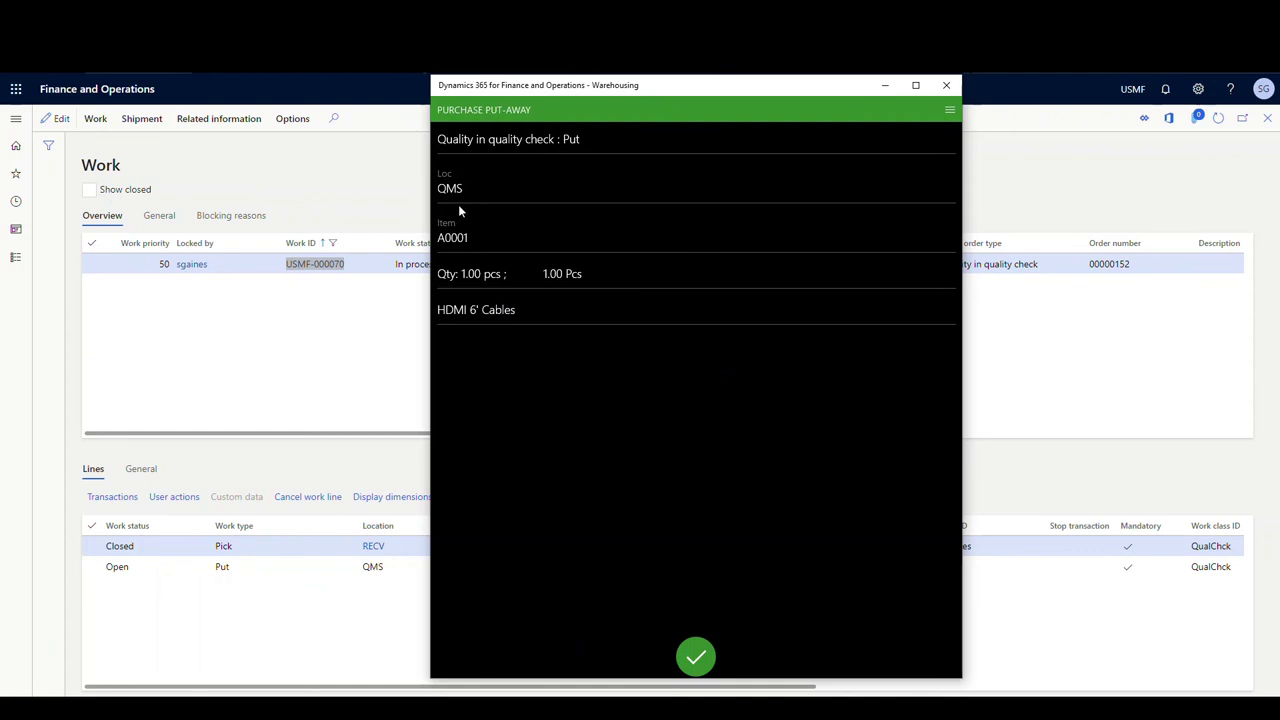
pyautogui.click(697, 667)
pyautogui.click(293, 621)
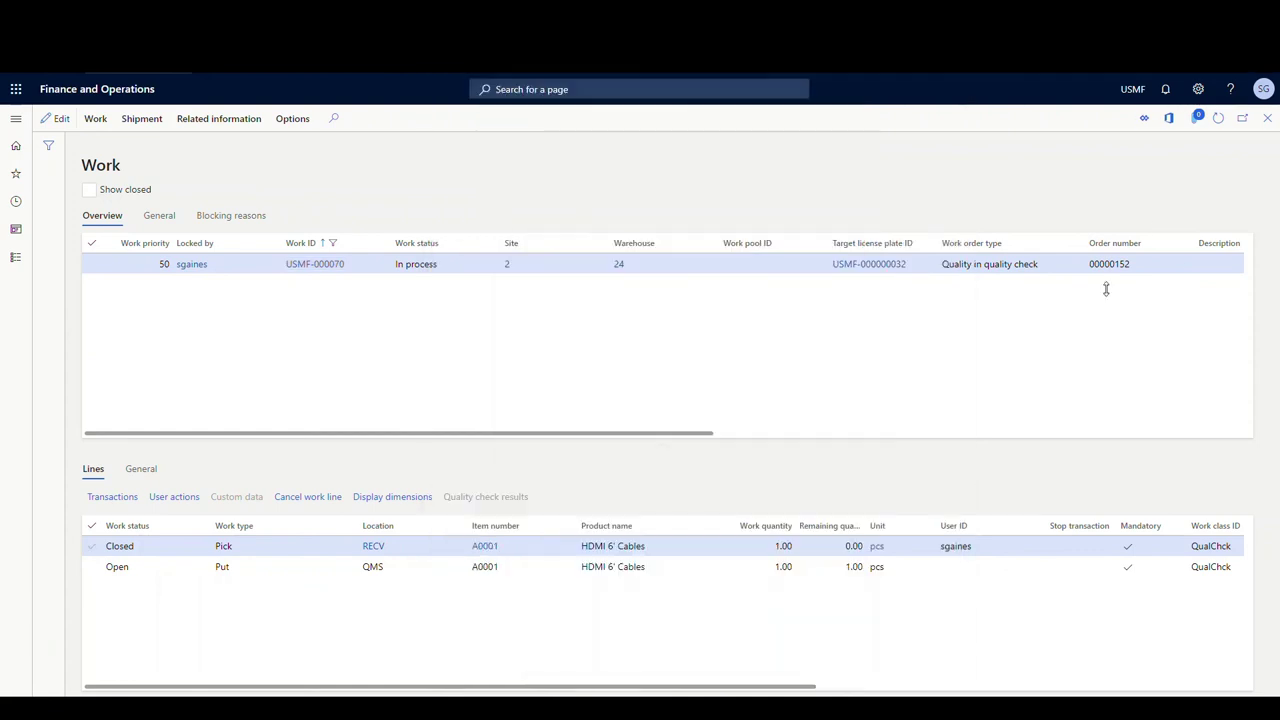